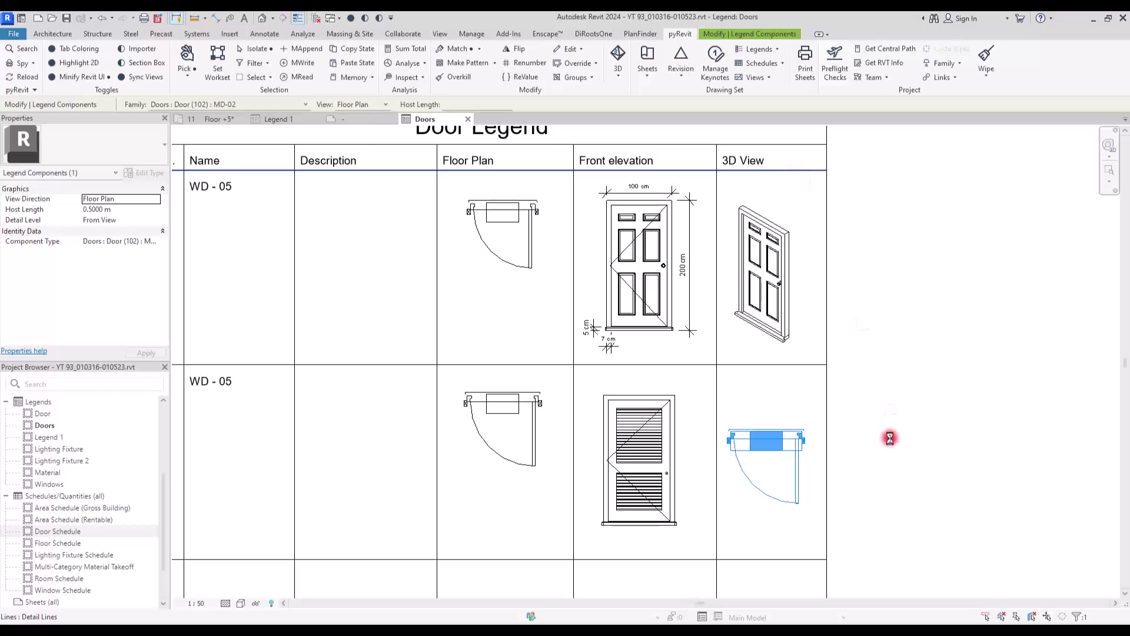
Step: Change the name text in the second row of the door legend to MD - 02
left_click(890, 441)
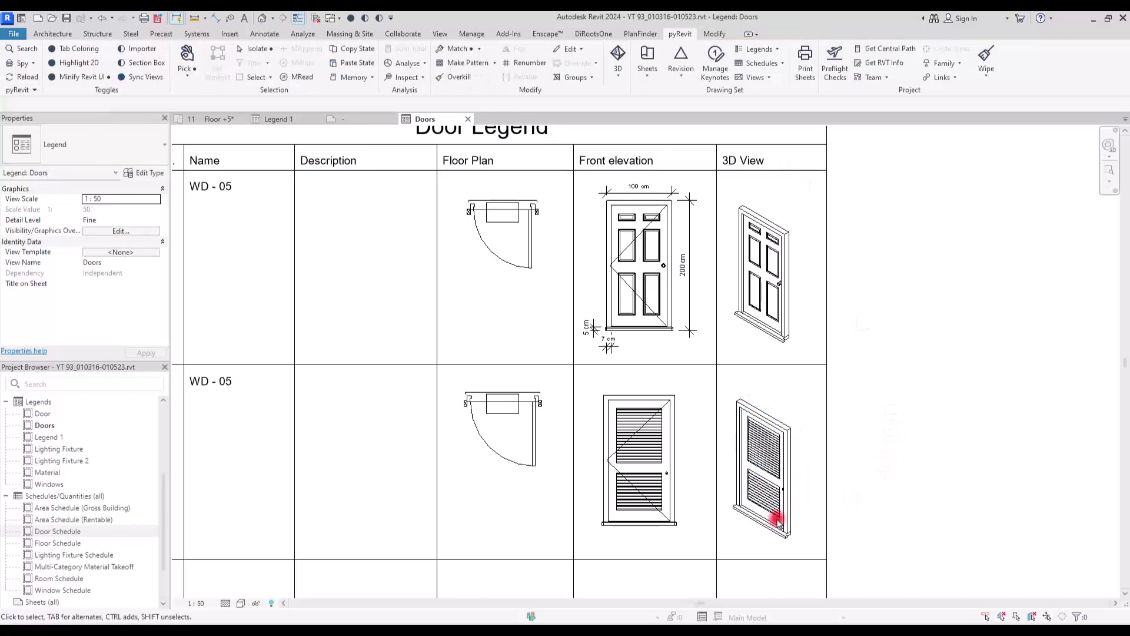
middle_click_drag(938, 345, 1039, 329)
left_click(321, 360)
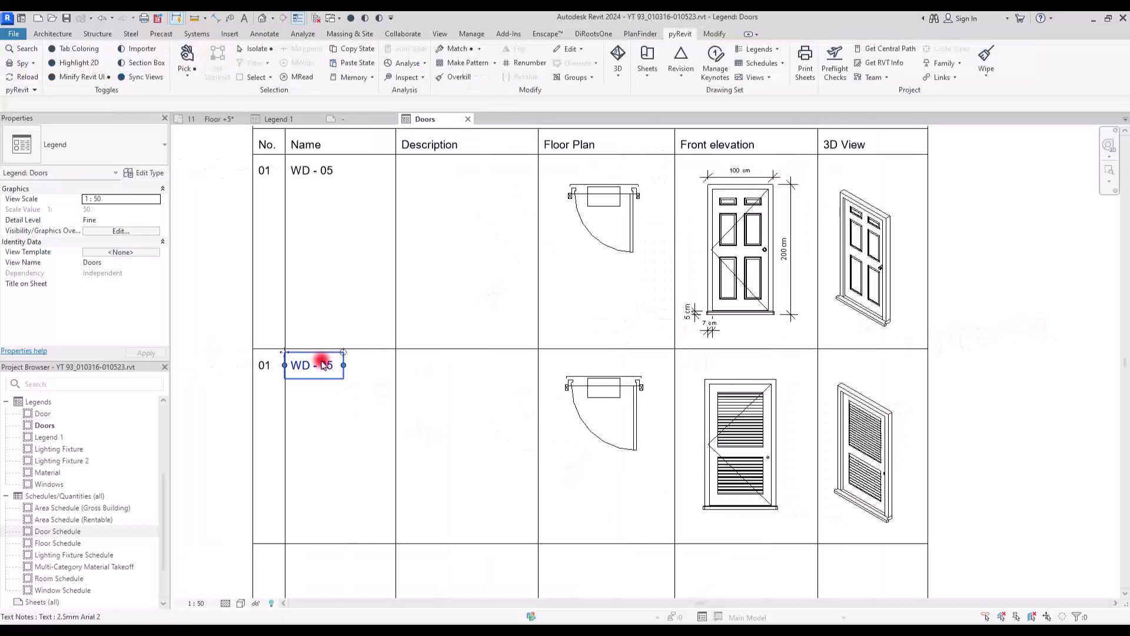
left_click(295, 365)
double_click(301, 366)
left_click_drag(308, 369, 283, 371)
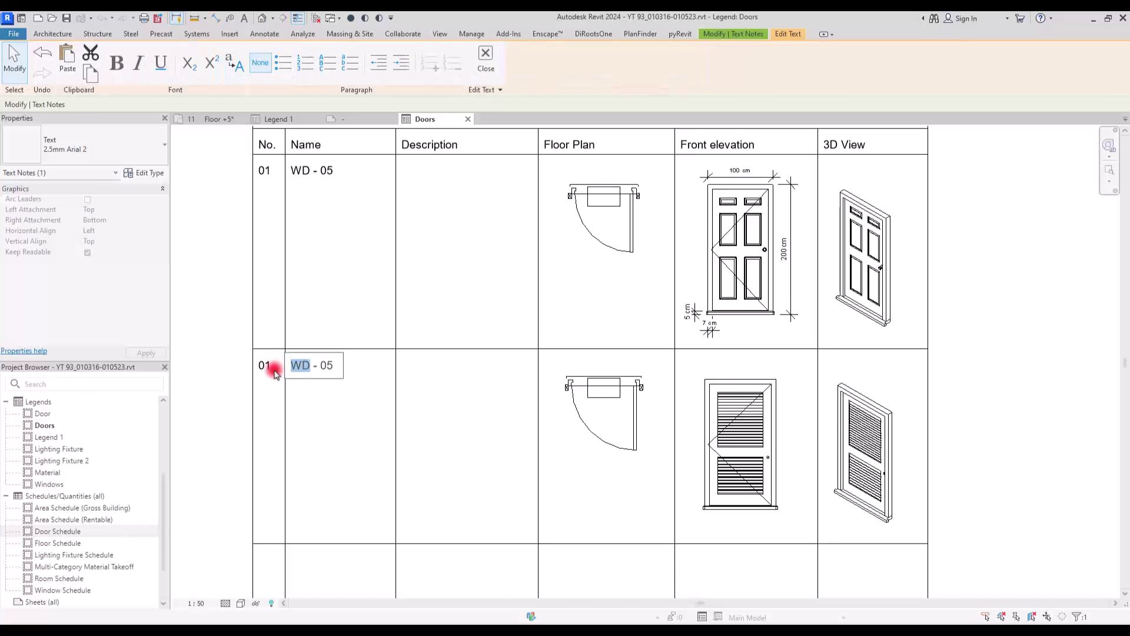
type("M")
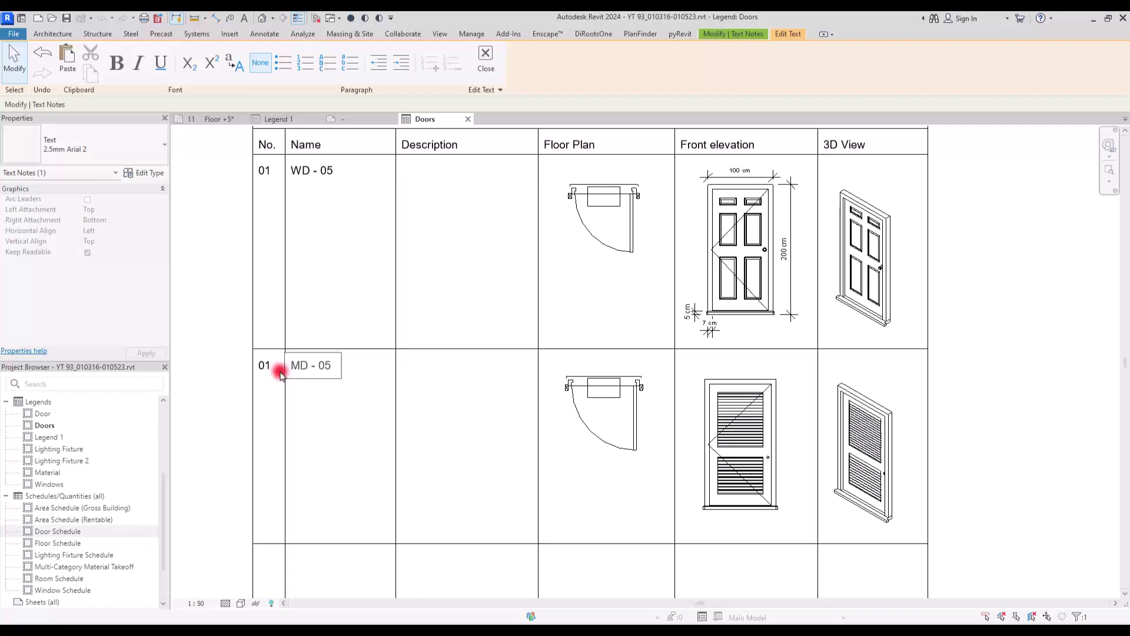
double_click(328, 370)
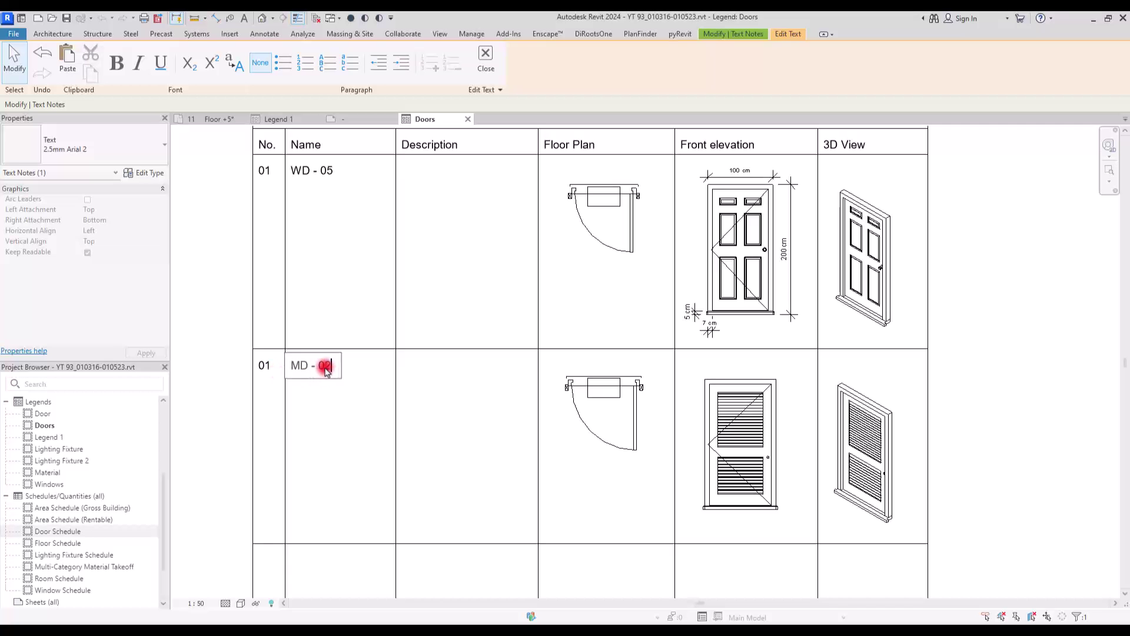
type("02")
left_click(267, 379)
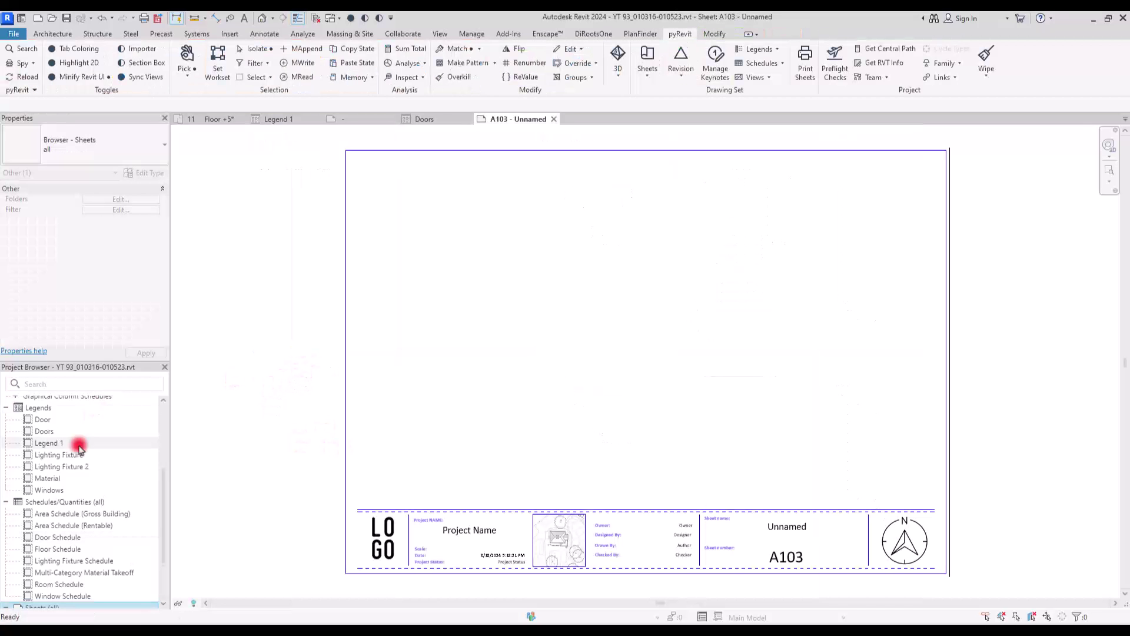
Step: Place the Doors legend in the upper left of sheet A103 and the Door Schedule beside it
left_click_drag(36, 430, 474, 253)
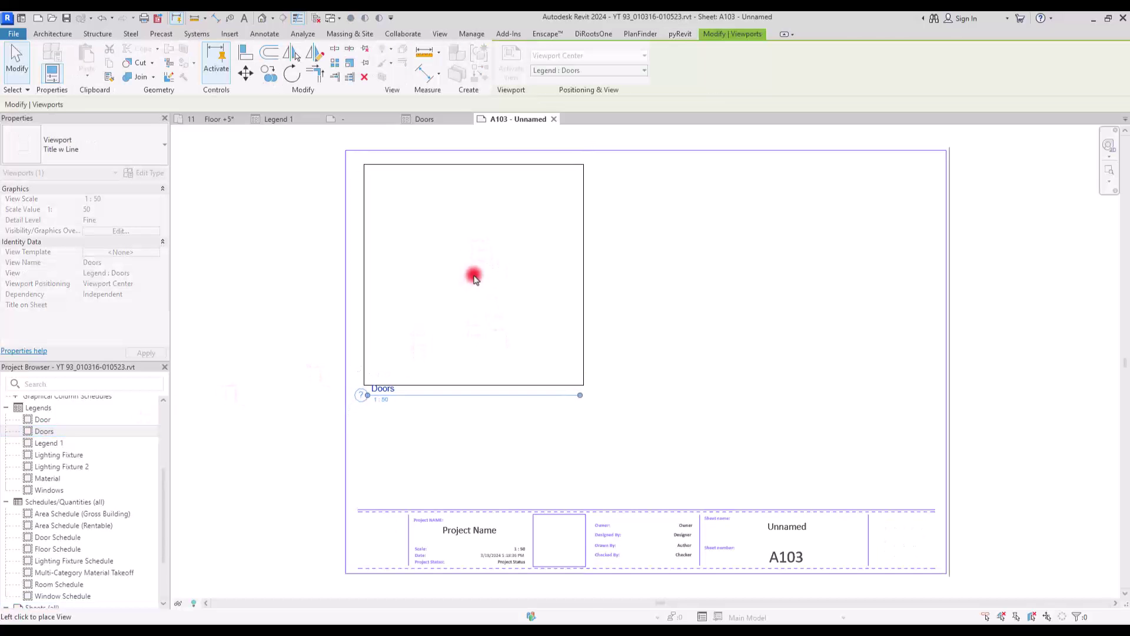
left_click(475, 278)
left_click(285, 375)
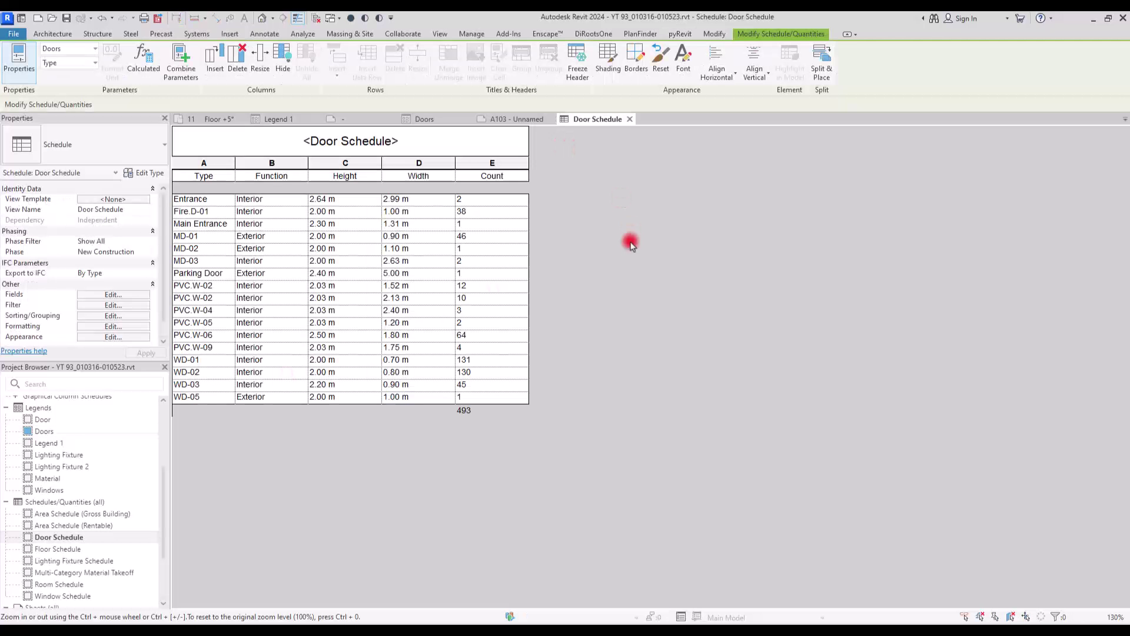
left_click(502, 119)
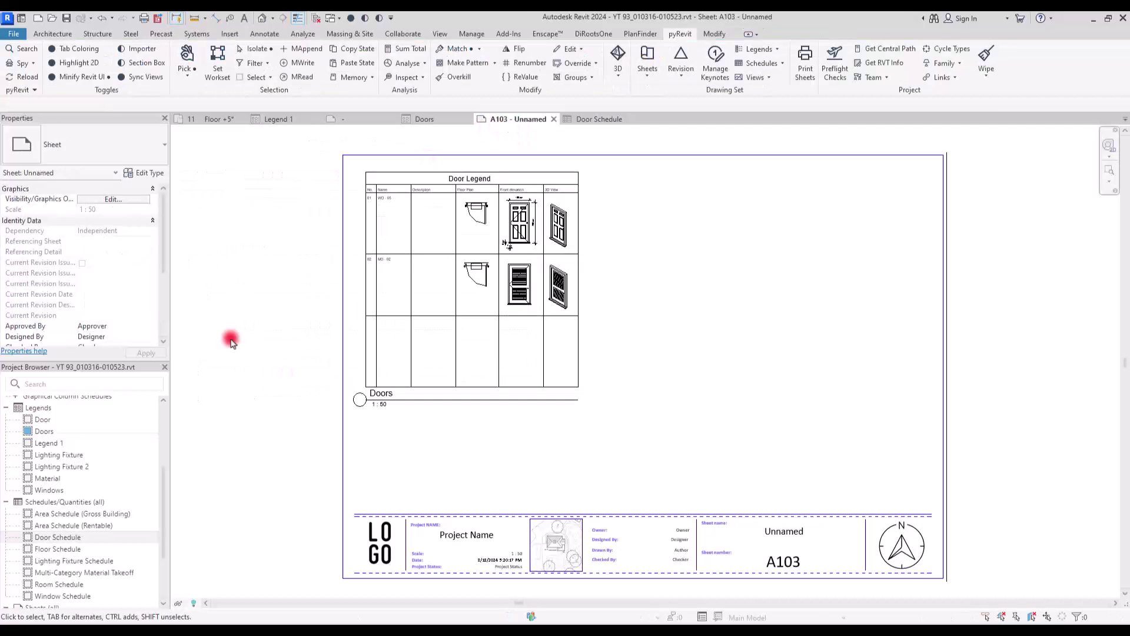
left_click_drag(35, 538, 656, 253)
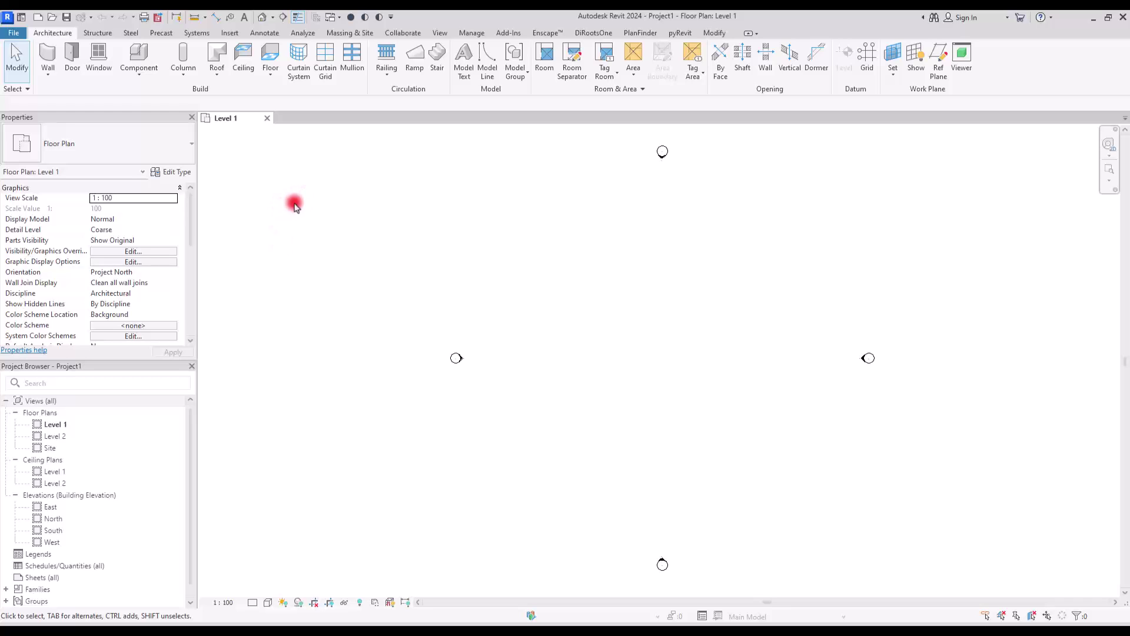
Step: Create a new legend view named Legend 1 at a scale of 1 : 50
left_click(440, 33)
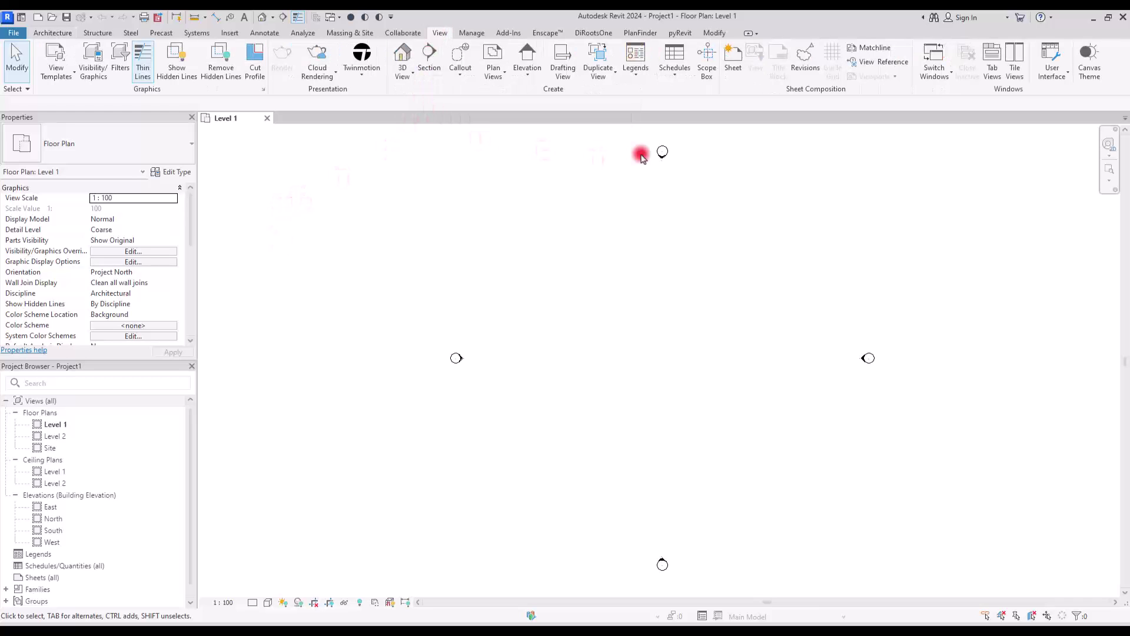
left_click(632, 75)
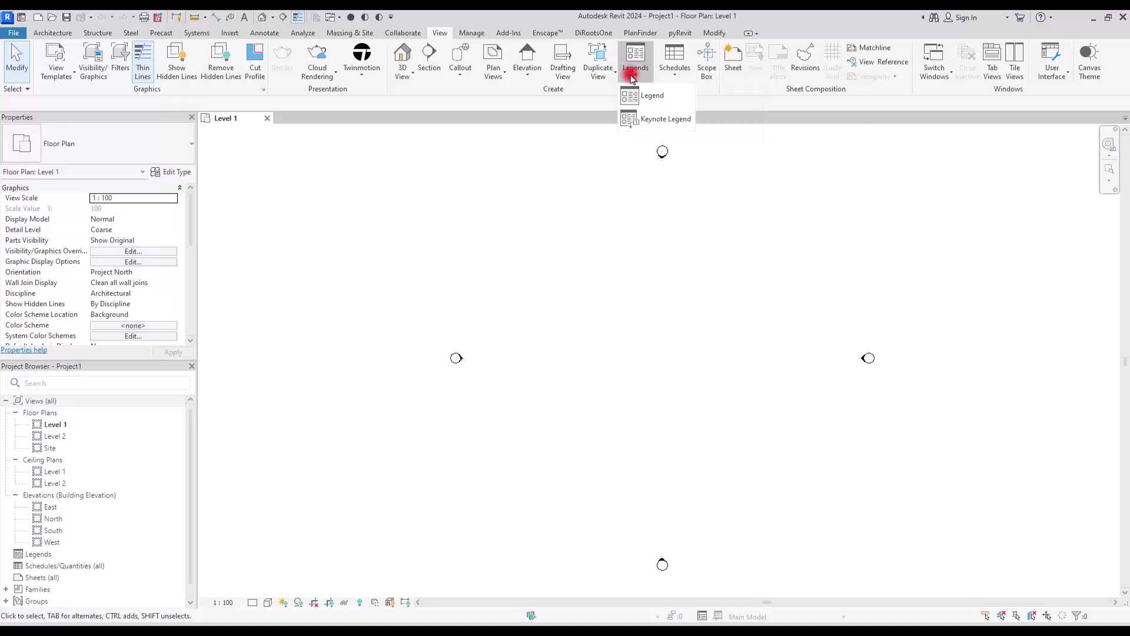
left_click(655, 97)
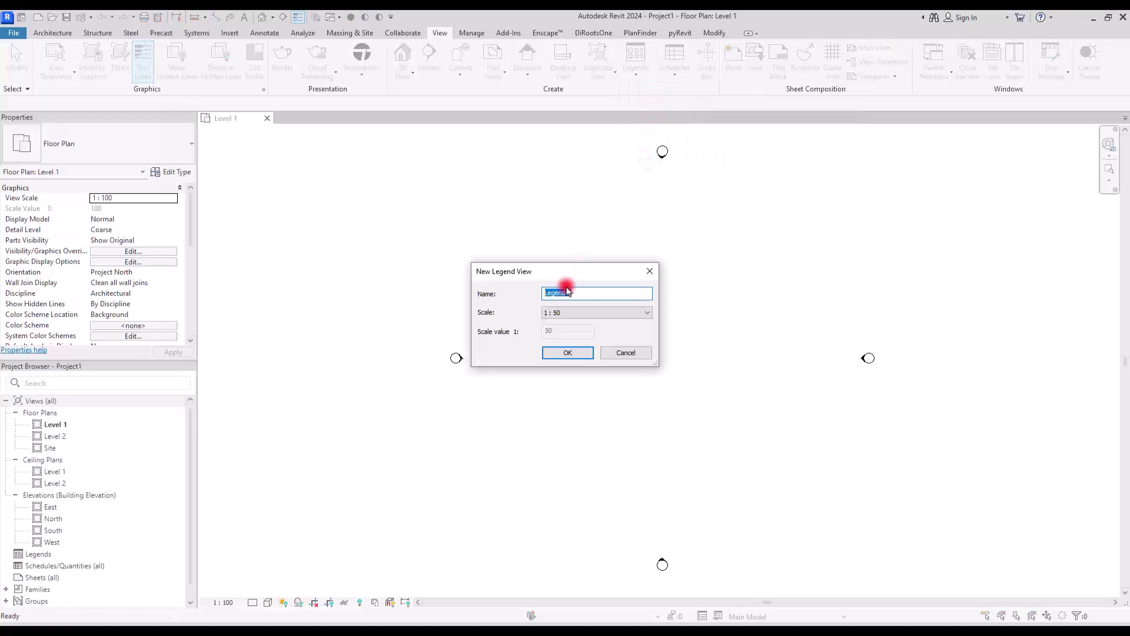
left_click(568, 353)
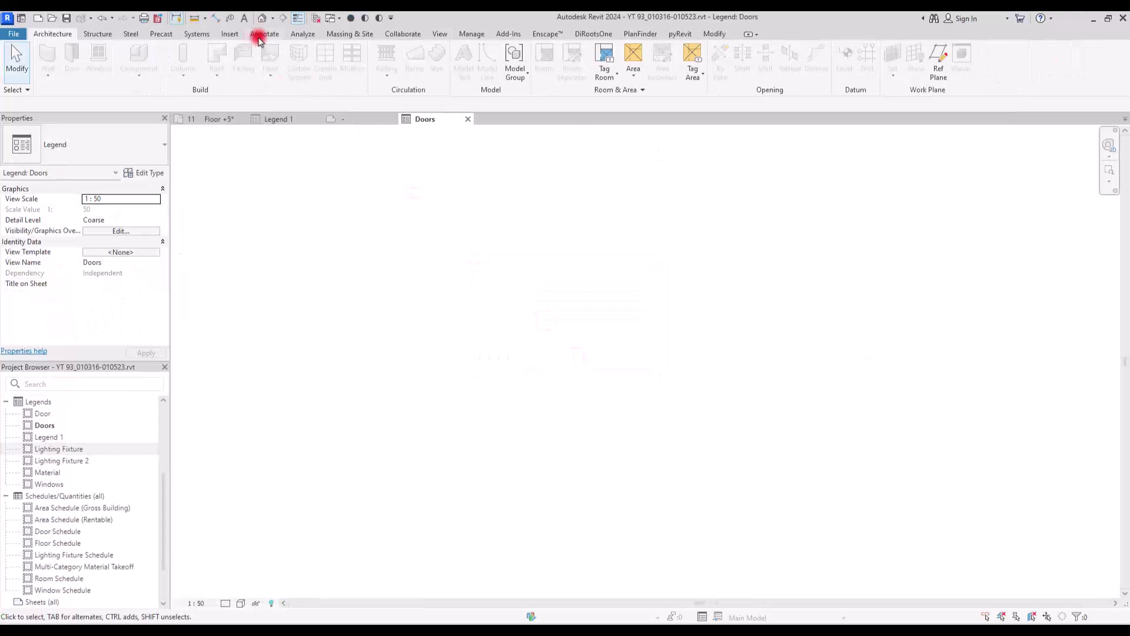
Step: Place a legend component of Door (82) : WD-05 as a Floor Plan view in the Doors legend
left_click(261, 35)
left_click(372, 73)
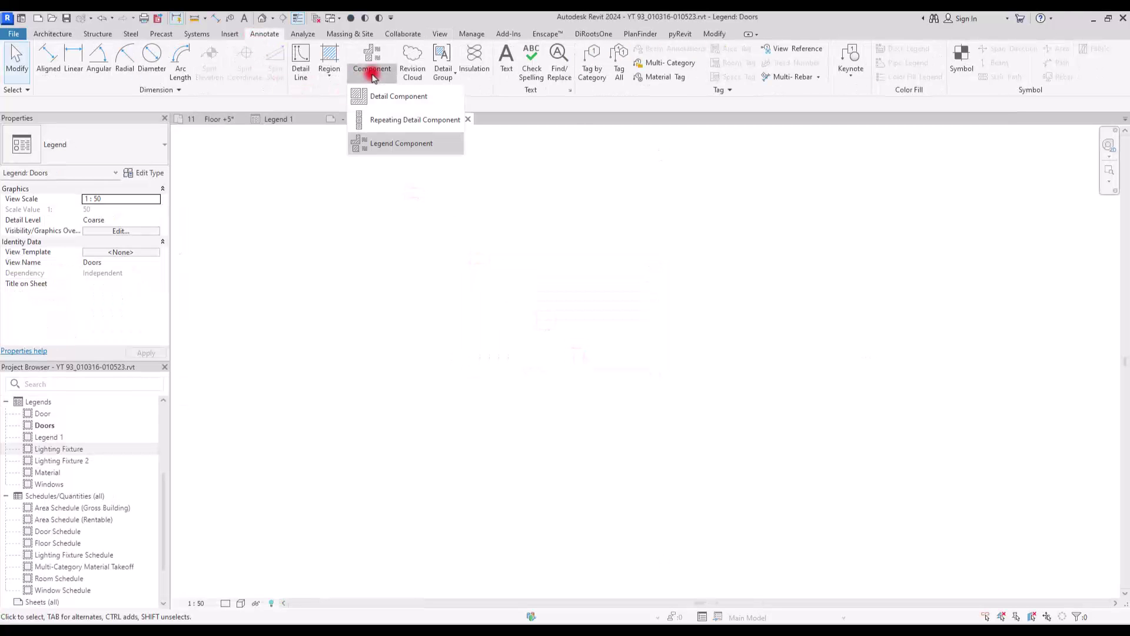
left_click(388, 144)
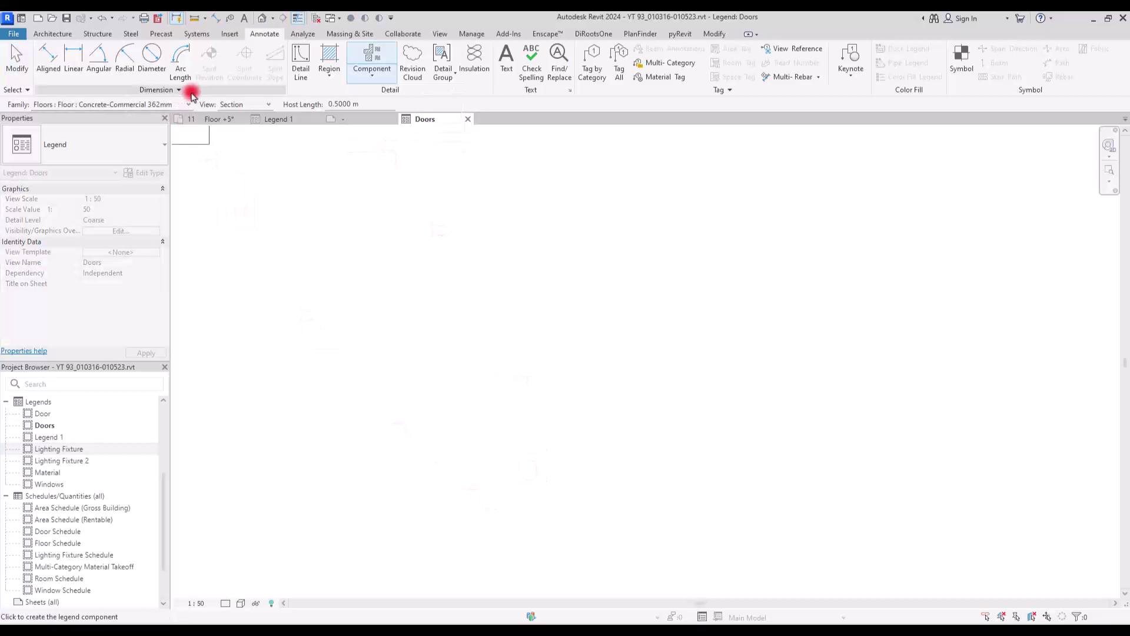
left_click(189, 104)
left_click_drag(537, 213, 531, 159)
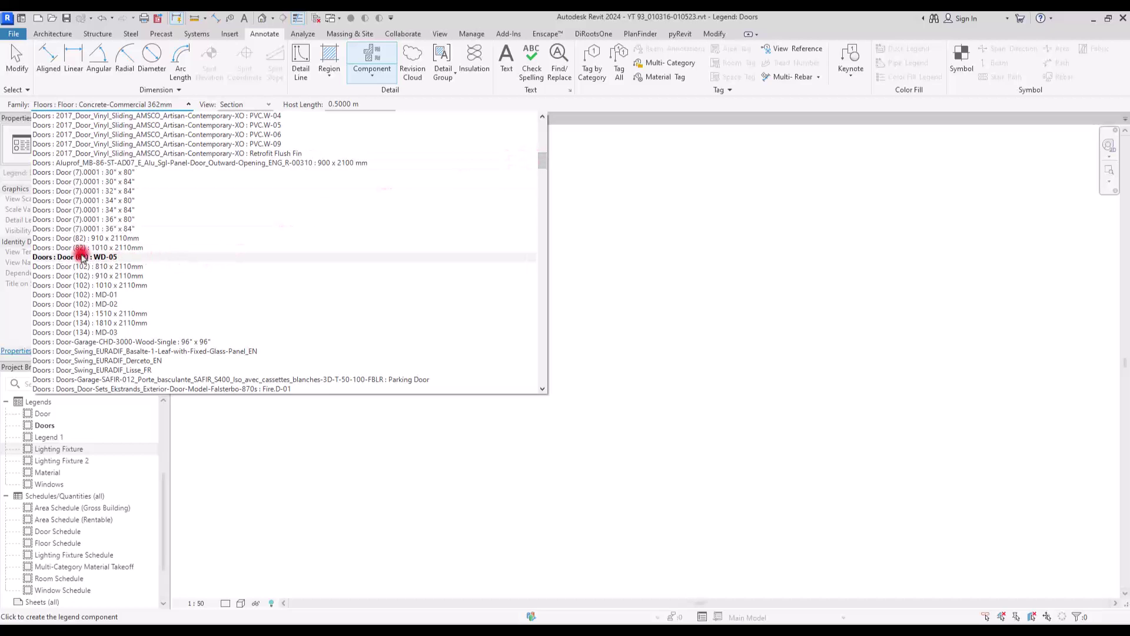
left_click(57, 258)
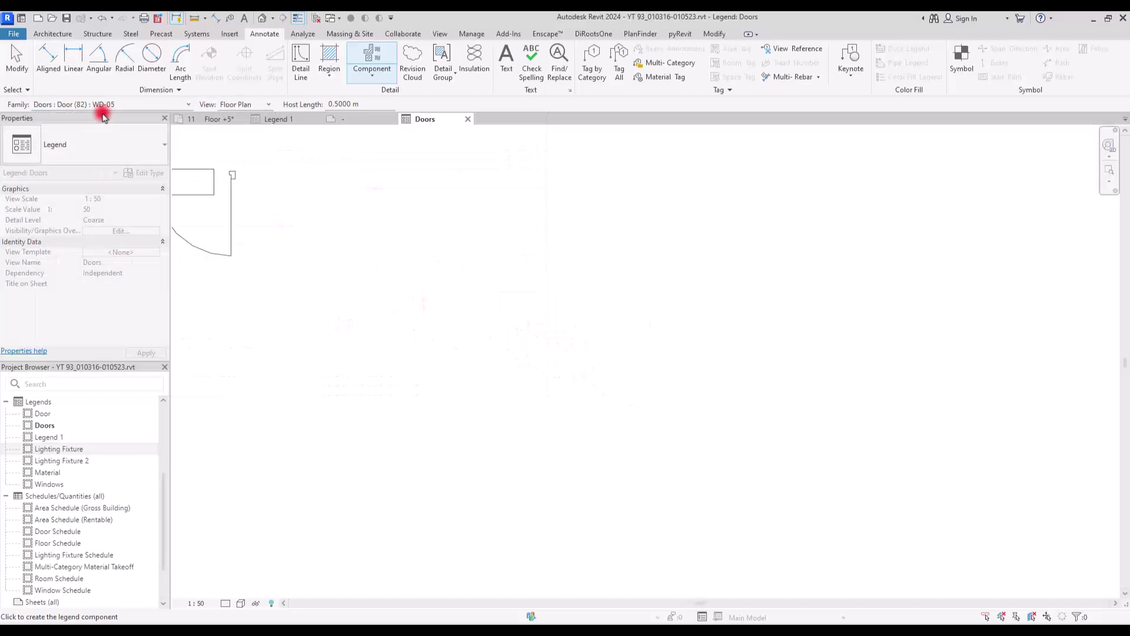
left_click(266, 104)
left_click(268, 110)
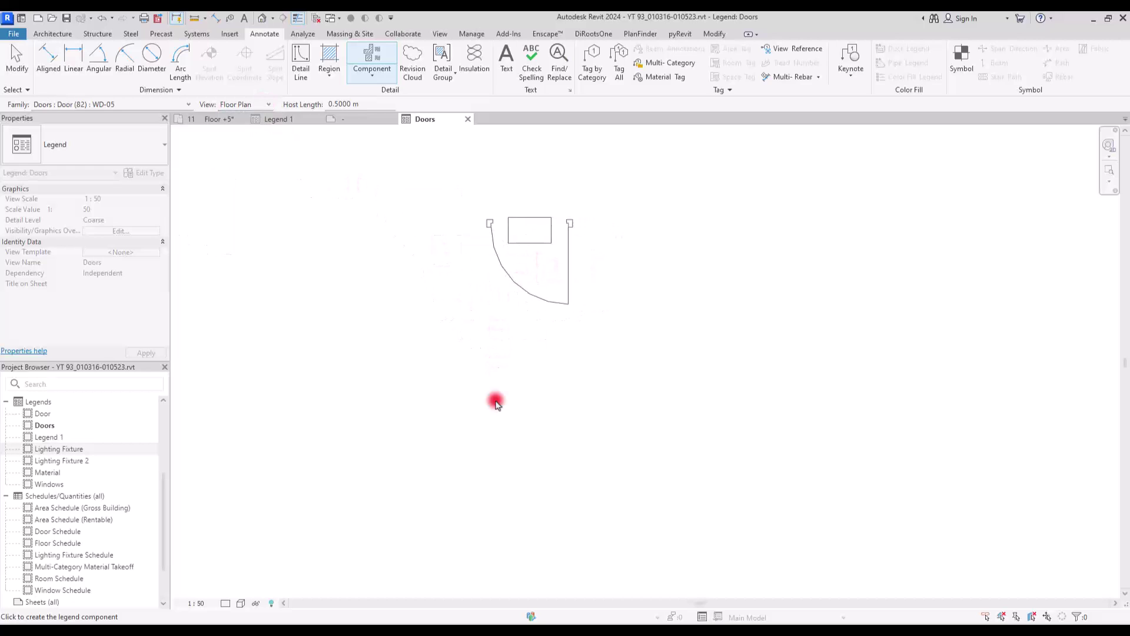
Step: Place the Elevation : Front view of door WD-05 below its floor plan and set the legend's detail level to Fine
left_click(259, 105)
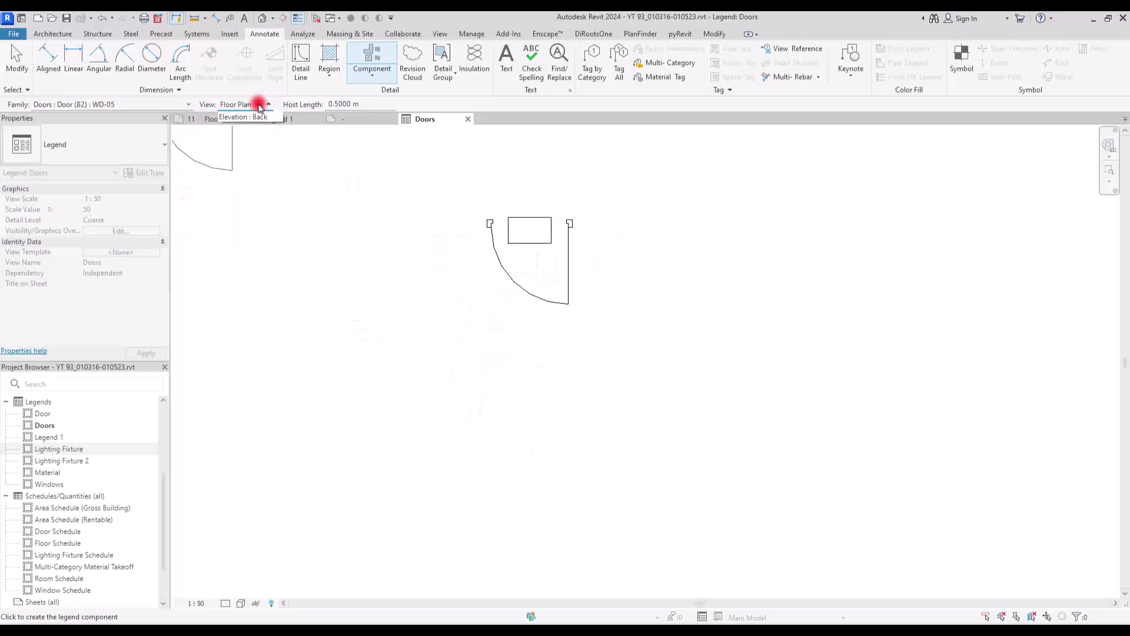
left_click(243, 125)
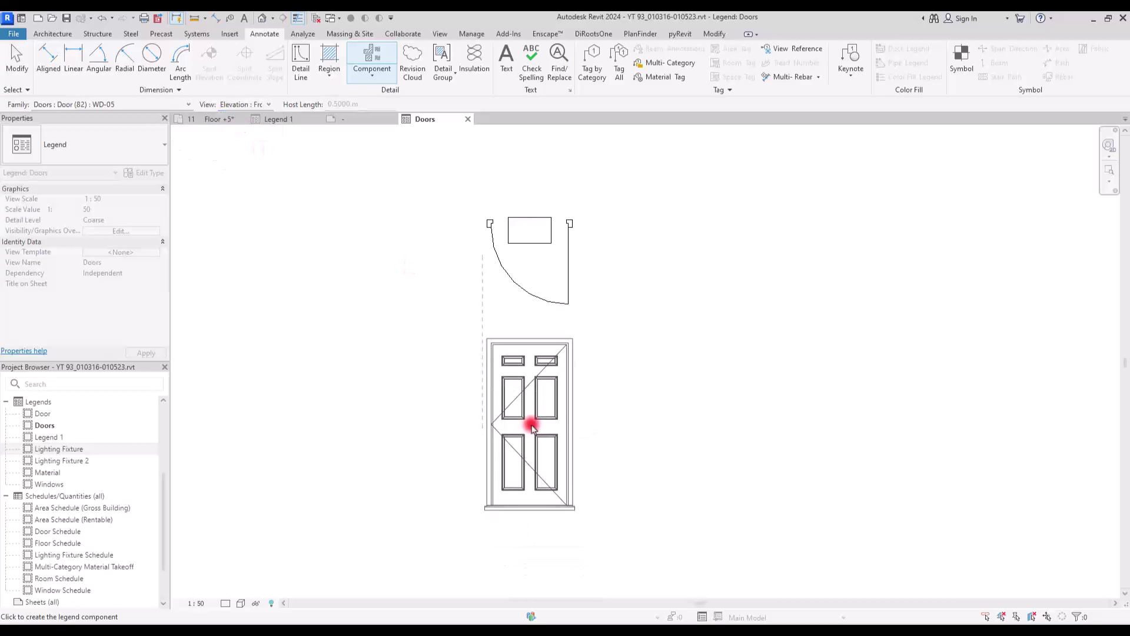
left_click(532, 425)
key("Escape")
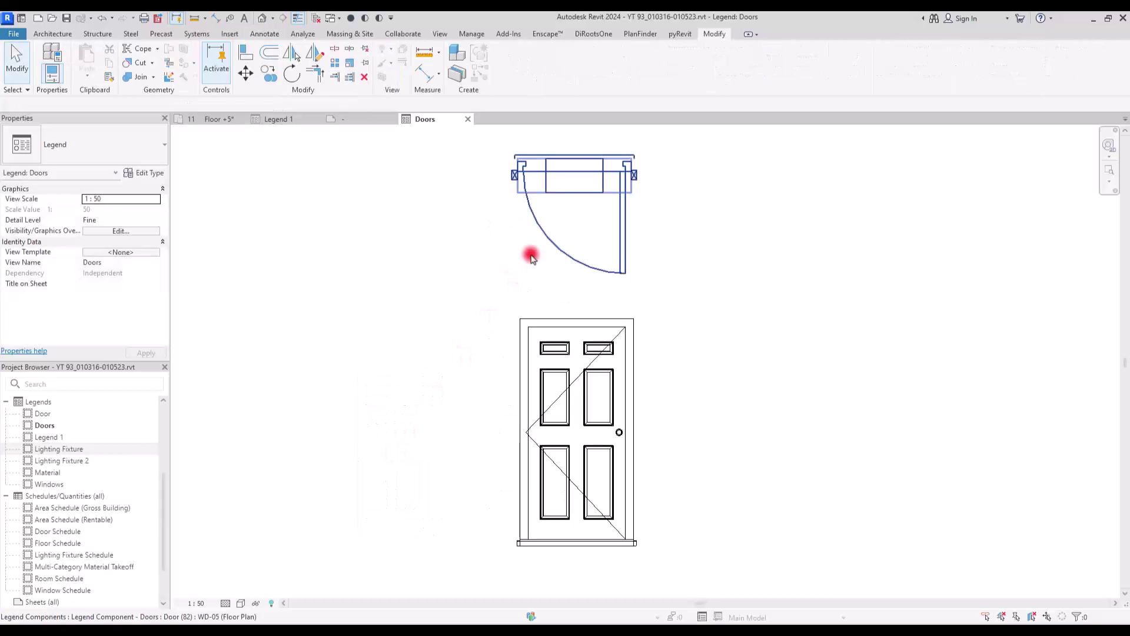
scroll(504, 270, "down", 1)
scroll(598, 282, "up", 2)
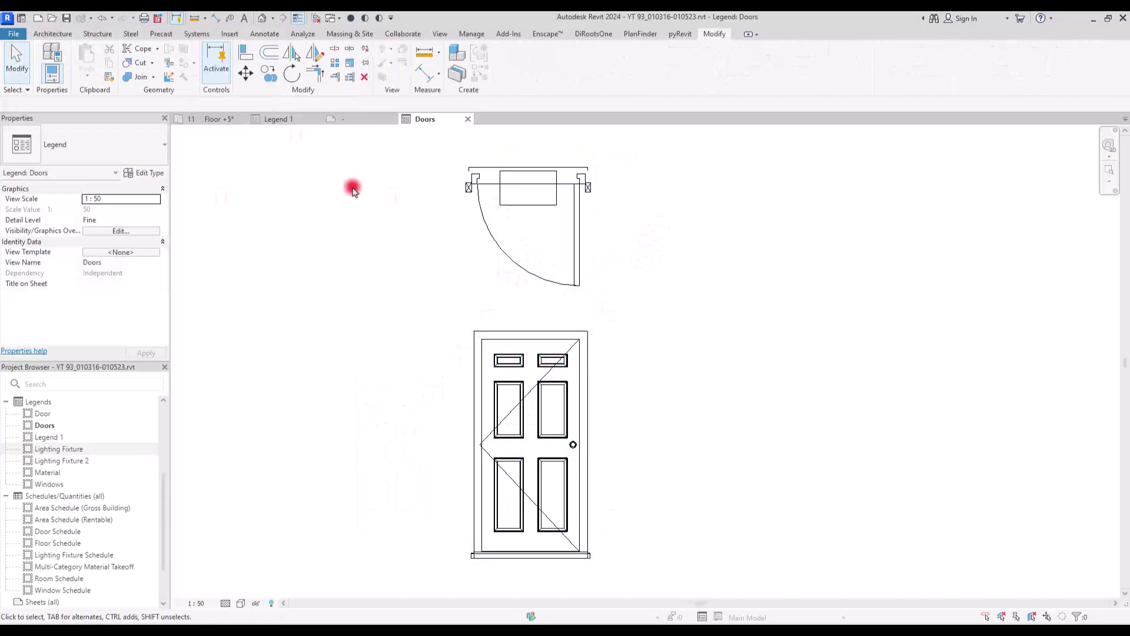
Step: Draw a vertical detail line about 2.3 m long from the elevation's upper right corner up past the floor plan symbol
left_click(272, 36)
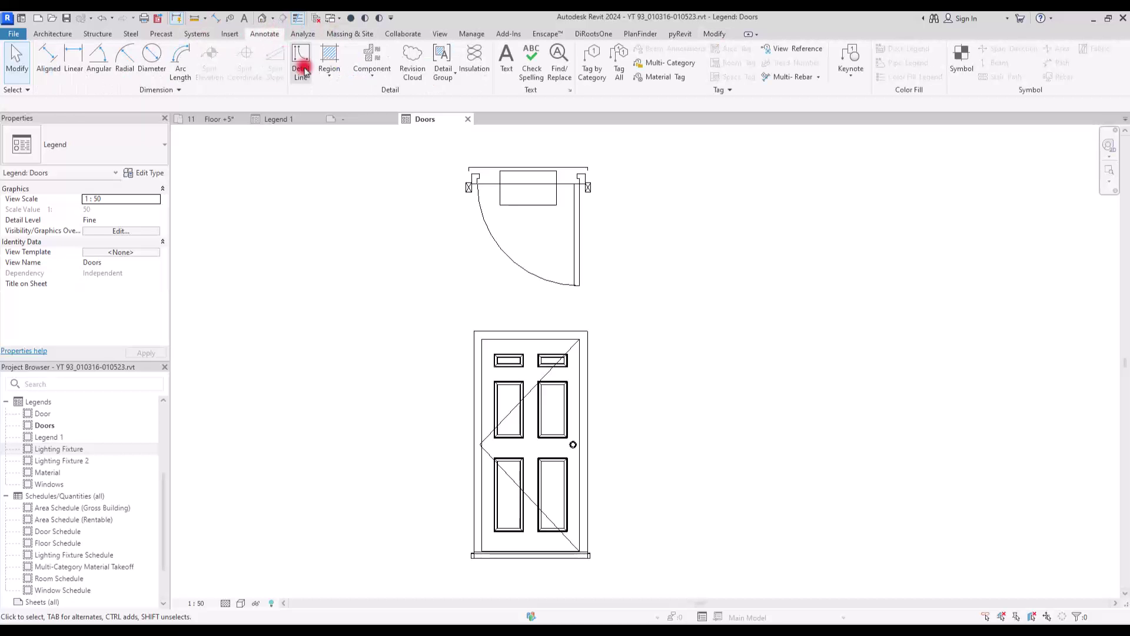
left_click(300, 68)
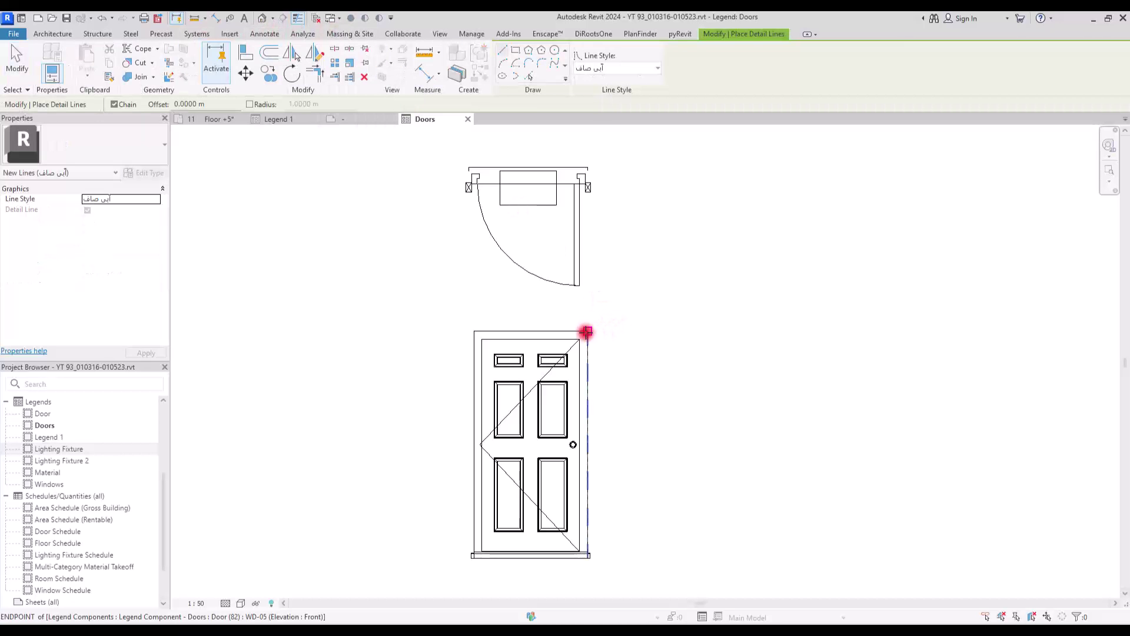
left_click(588, 331)
middle_click_drag(611, 224, 590, 344)
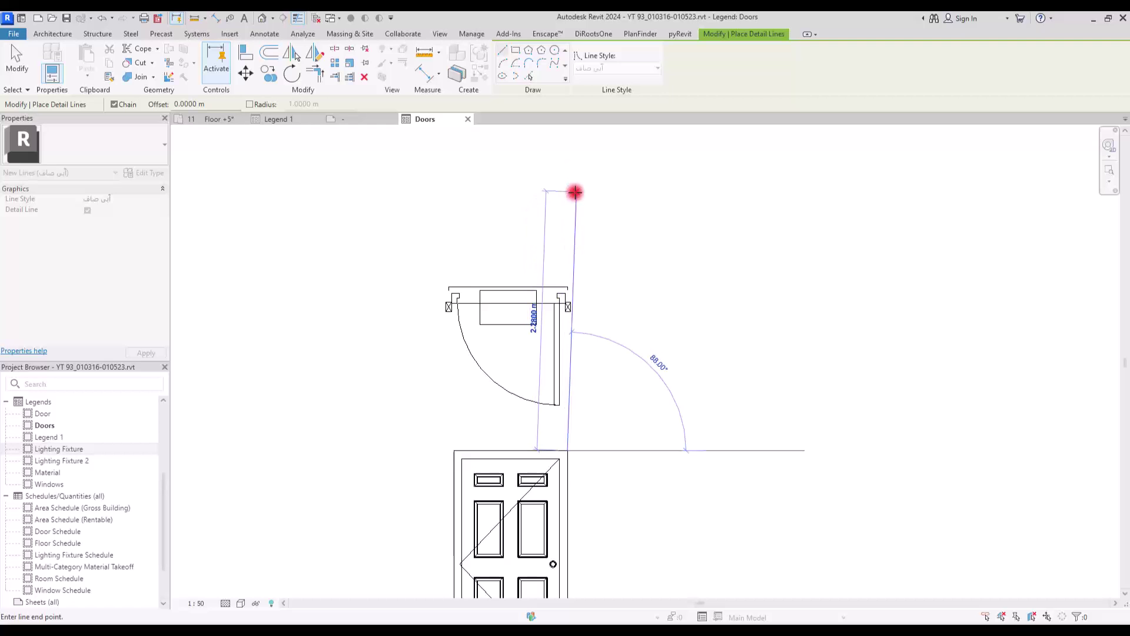
left_click(568, 186)
key("Escape")
key("Escape")
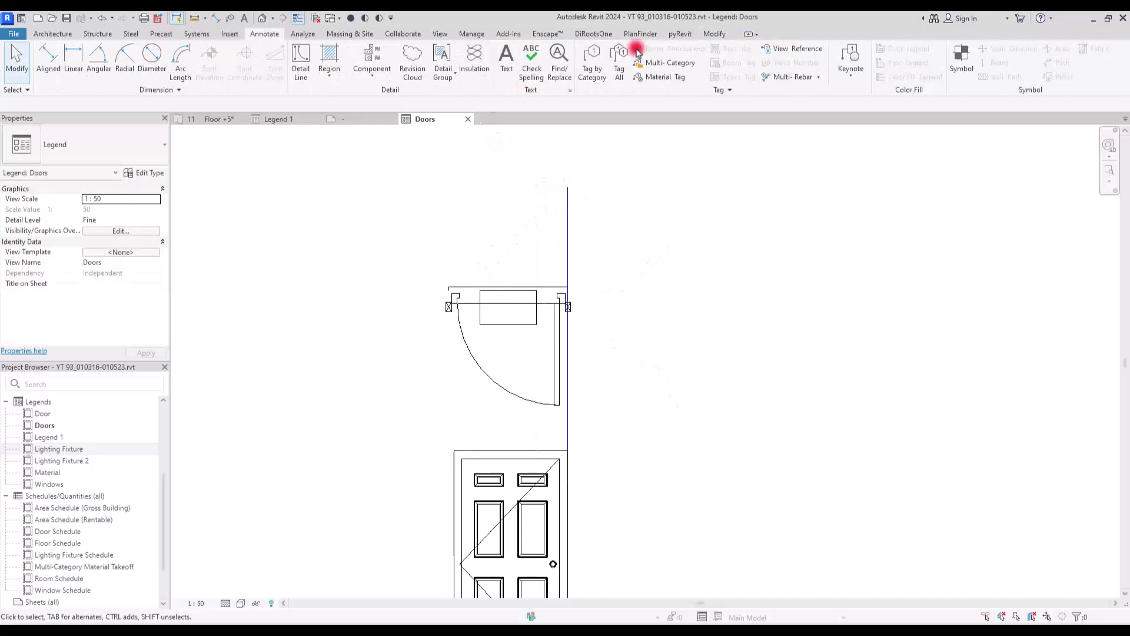
Step: Align the right side of the door's floor plan symbol with the vertical detail line and remove the line
left_click(710, 34)
left_click(245, 53)
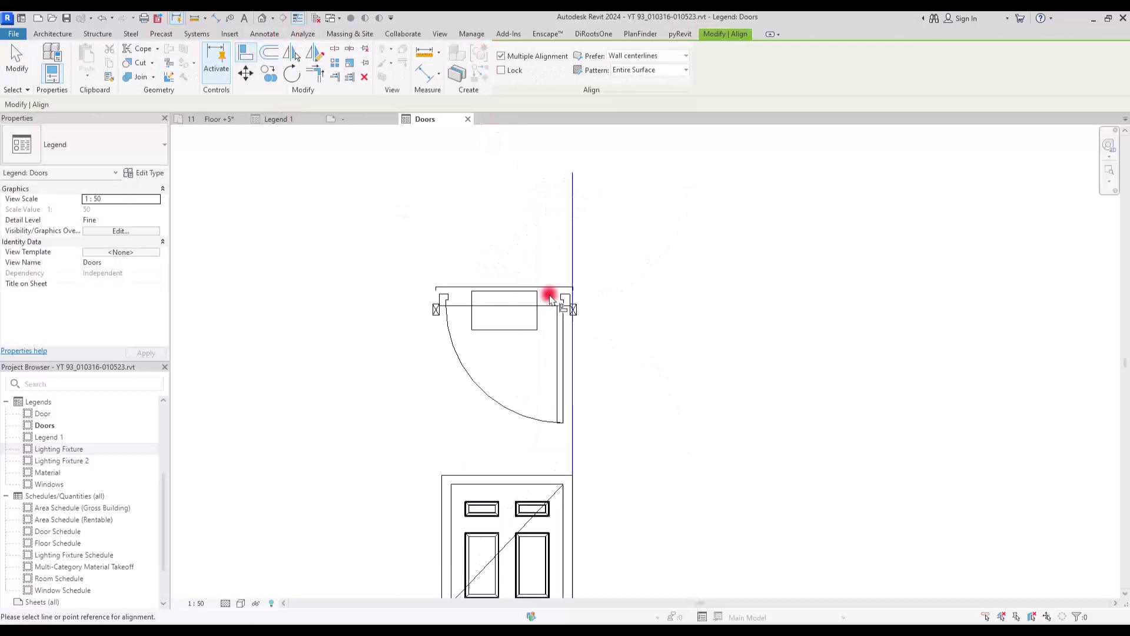
scroll(553, 298, "up", 3)
left_click(581, 377)
left_click(576, 299)
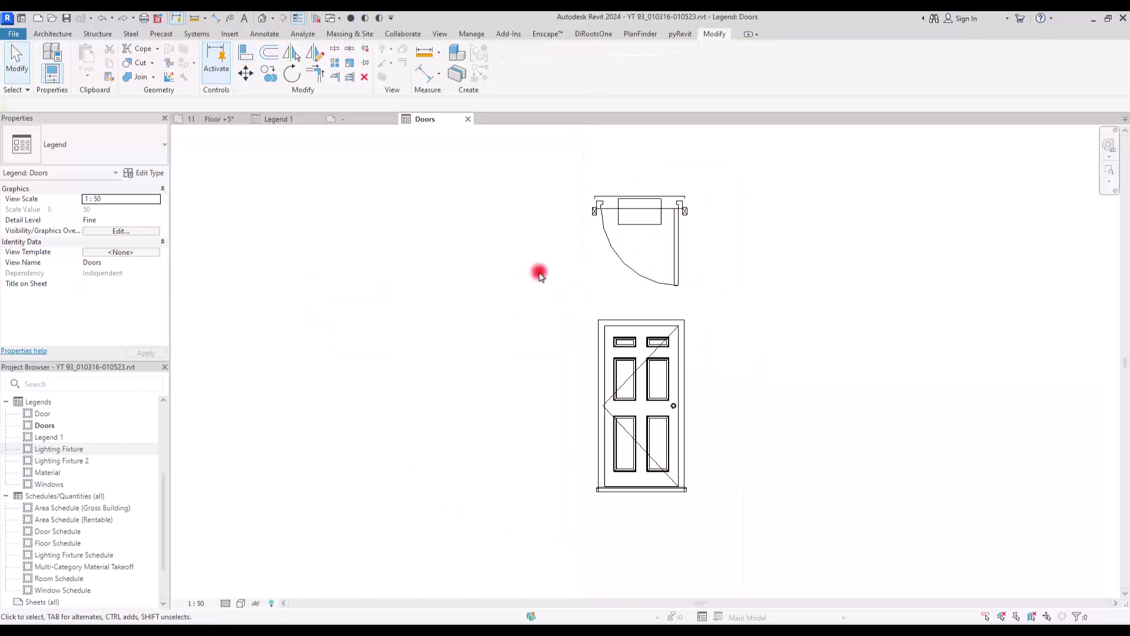
Step: Copy the door's front elevation about 2.3 m horizontally to the left of the original
left_click(636, 326)
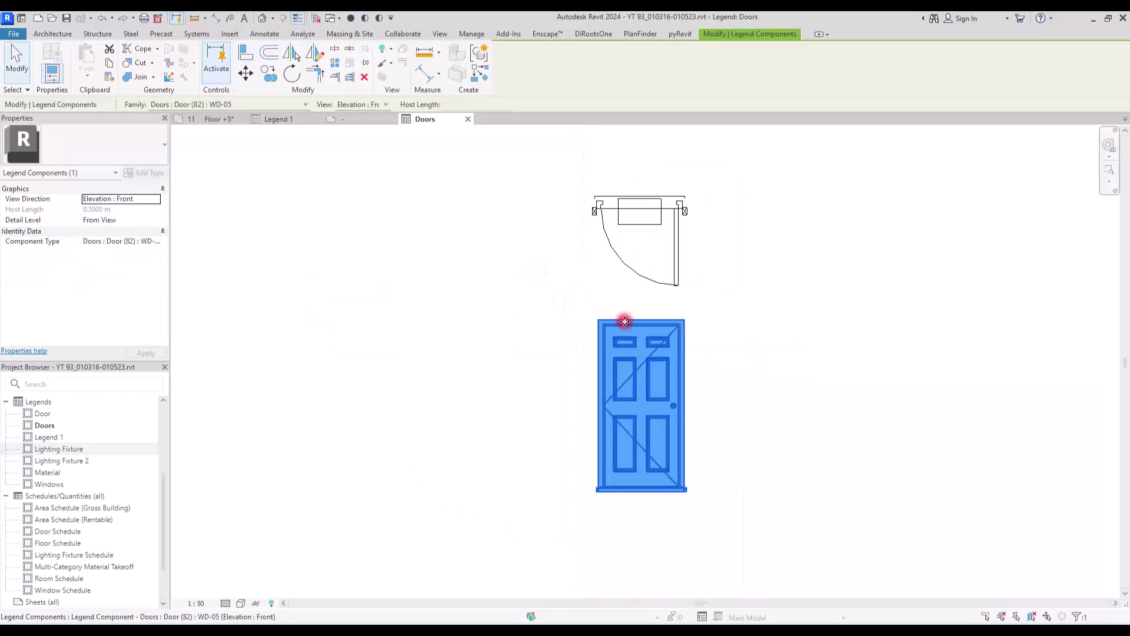
left_click(390, 105)
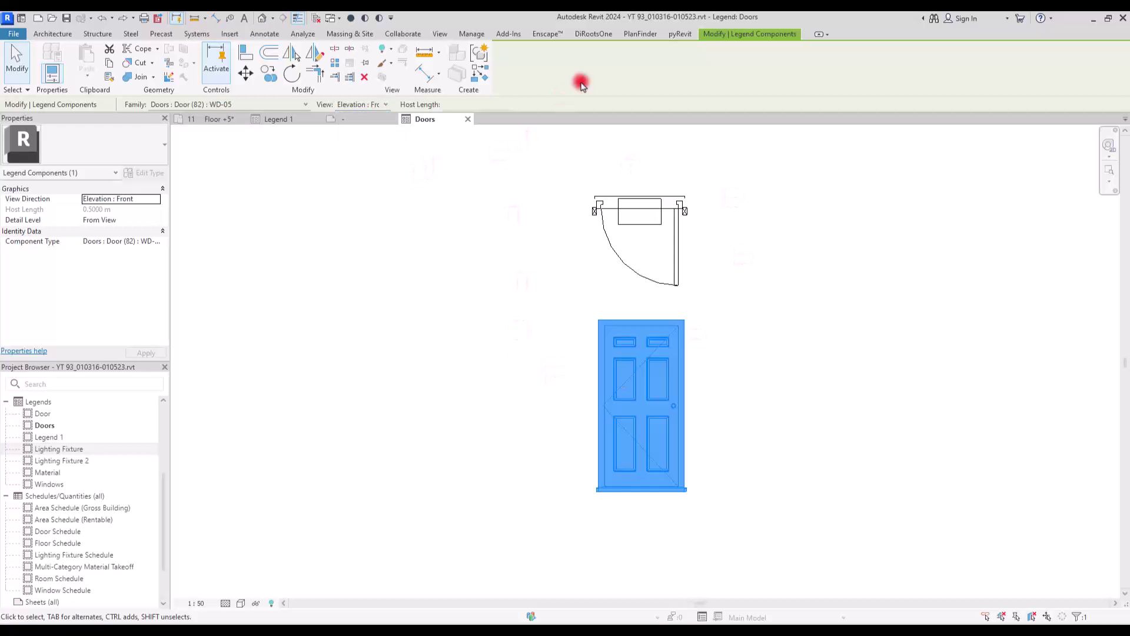
left_click(269, 73)
left_click(653, 393)
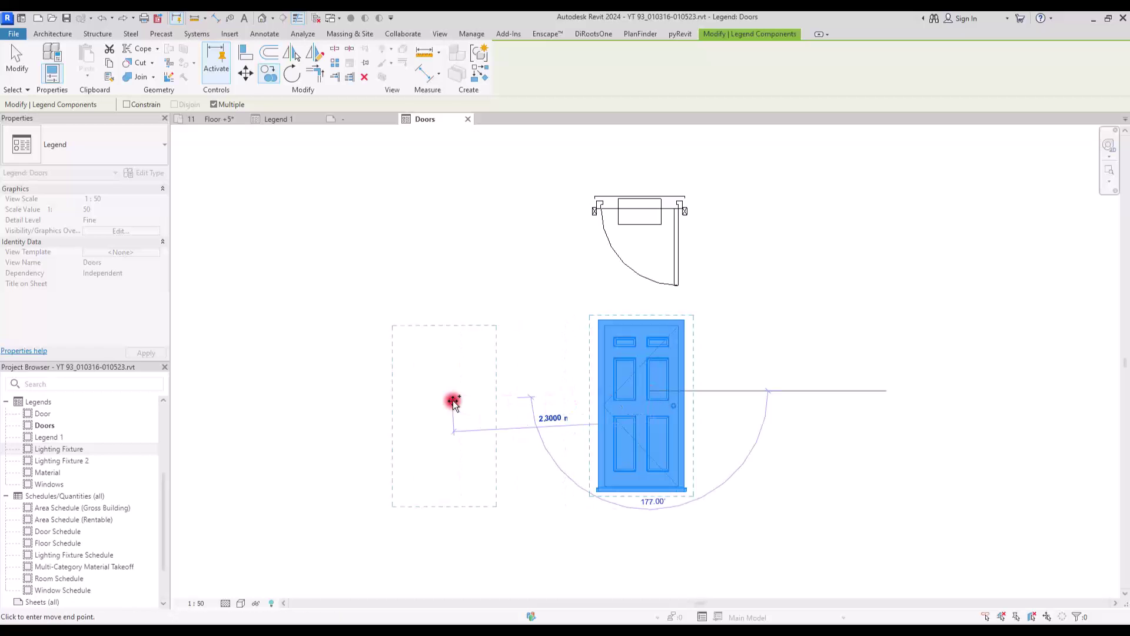
left_click(446, 393)
key("Escape")
key("Escape")
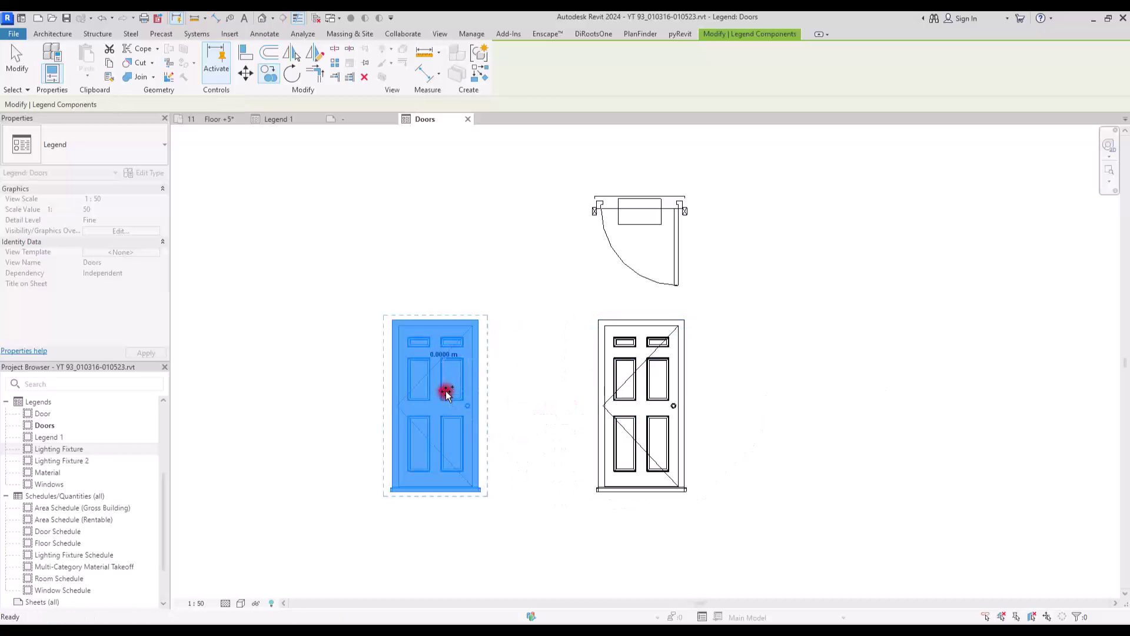
Step: Set the copied WD-05 door legend component beside the original elevation to 3D orientation
left_click(678, 34)
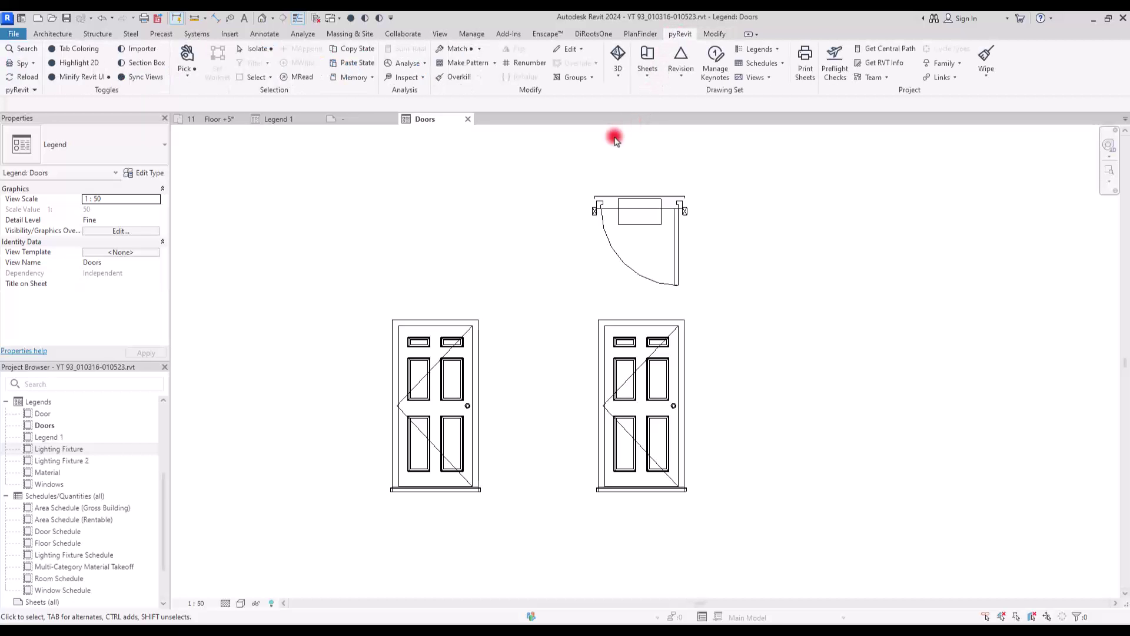
left_click(439, 361)
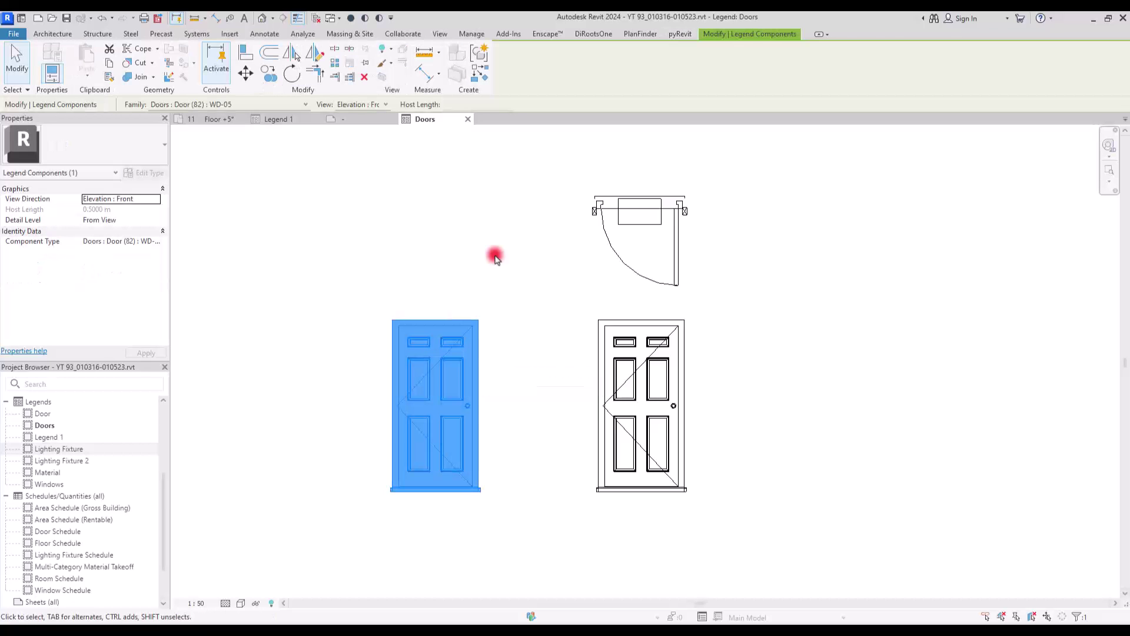
left_click(679, 34)
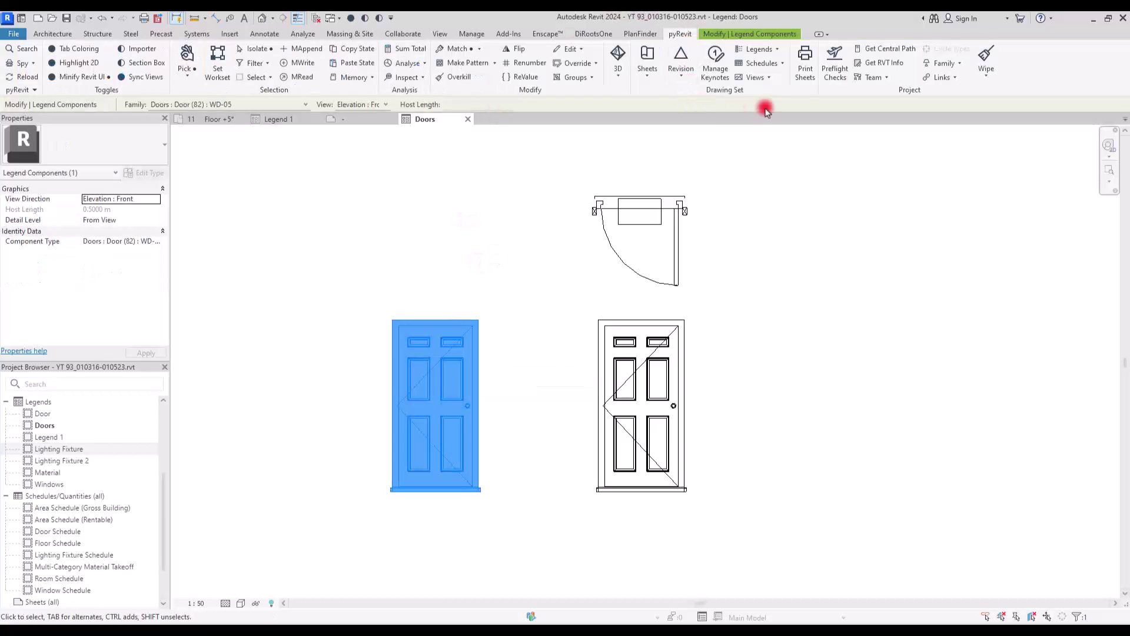
left_click(777, 50)
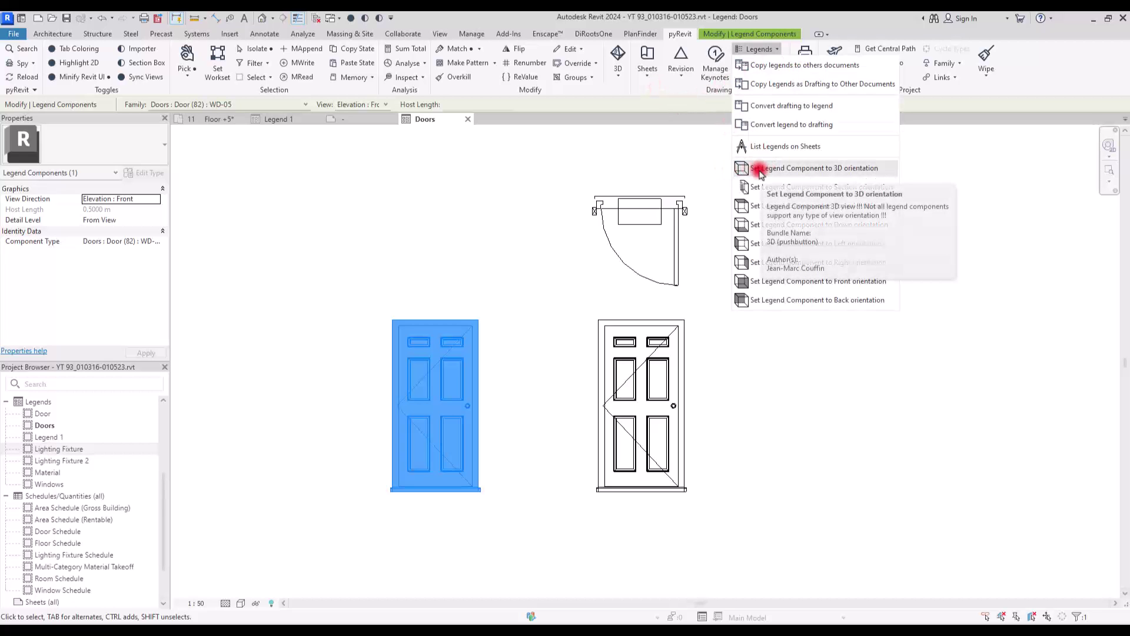
left_click(823, 169)
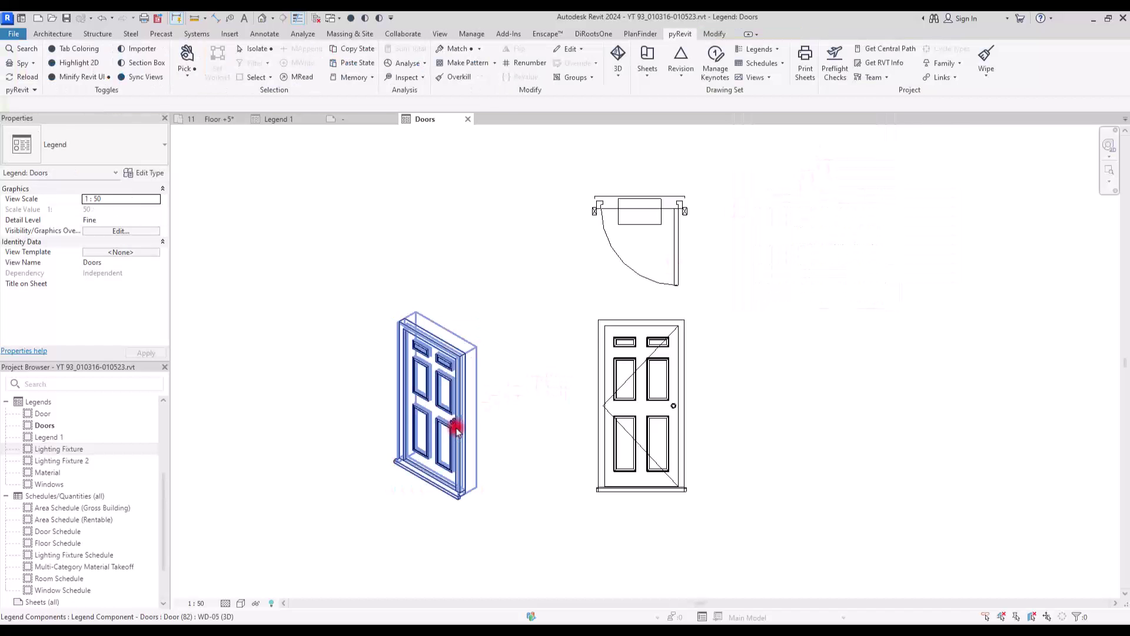
scroll(449, 433, "up", 2)
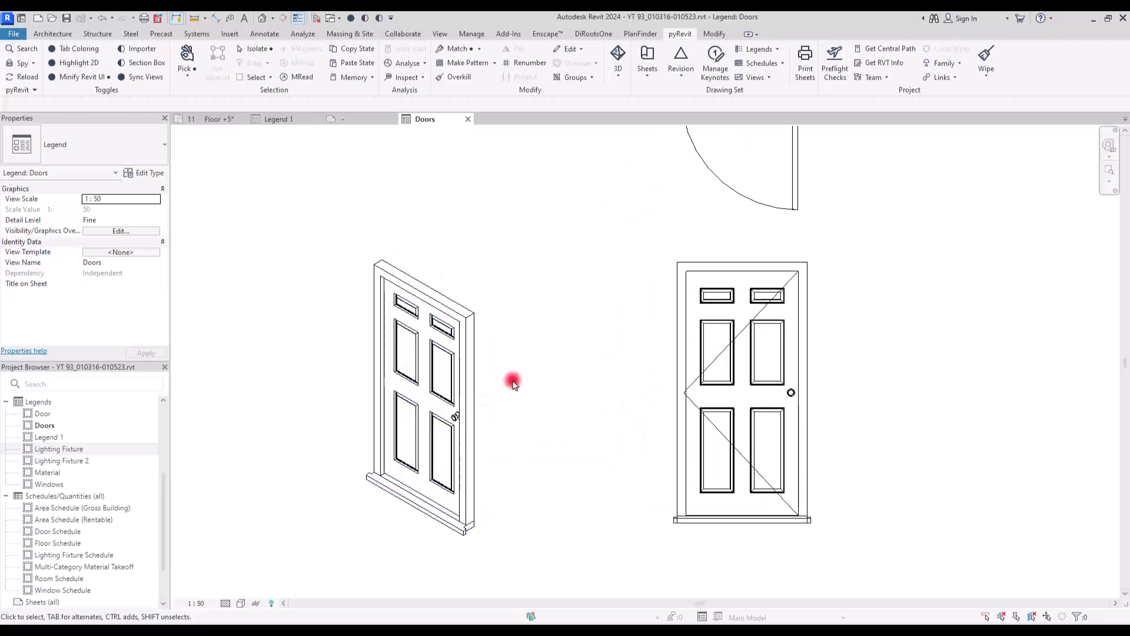
left_click(473, 341)
left_click(548, 326)
scroll(481, 289, "down", 3)
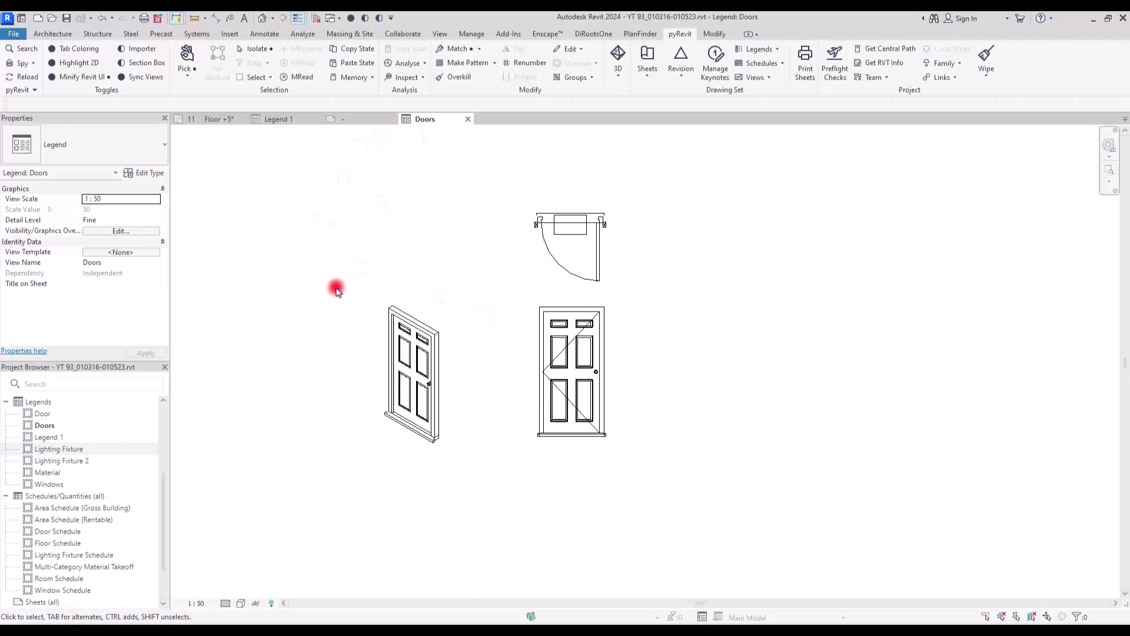
Step: Draw a detail-line rectangle about 13.1 m wide and 10.3 m high in <Lines> style, left of the door views
left_click(442, 320)
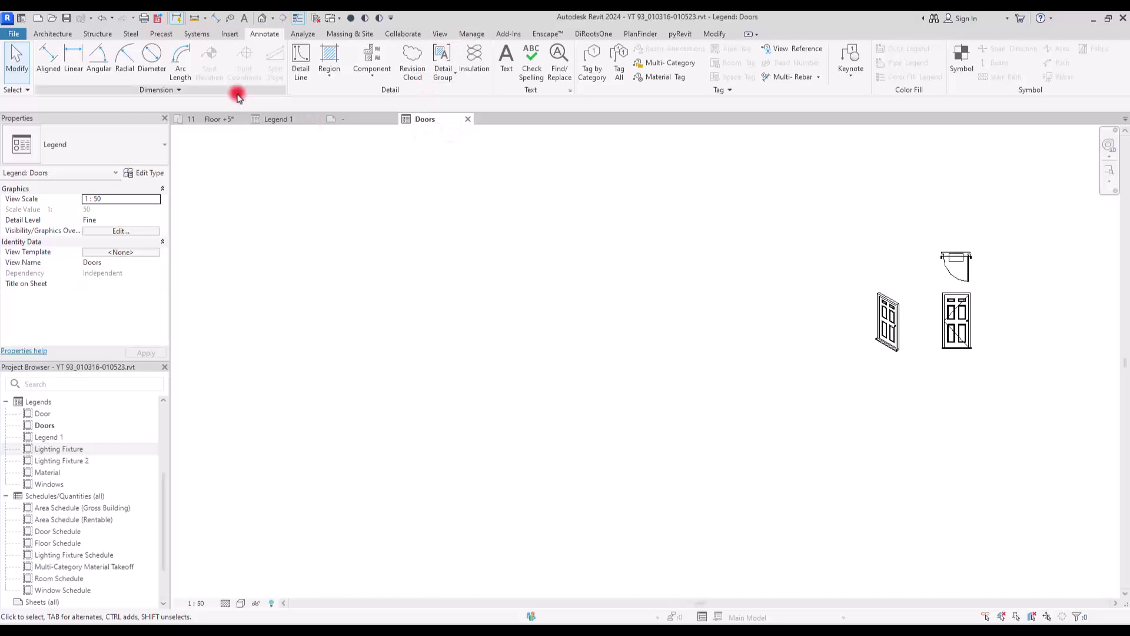
left_click(301, 62)
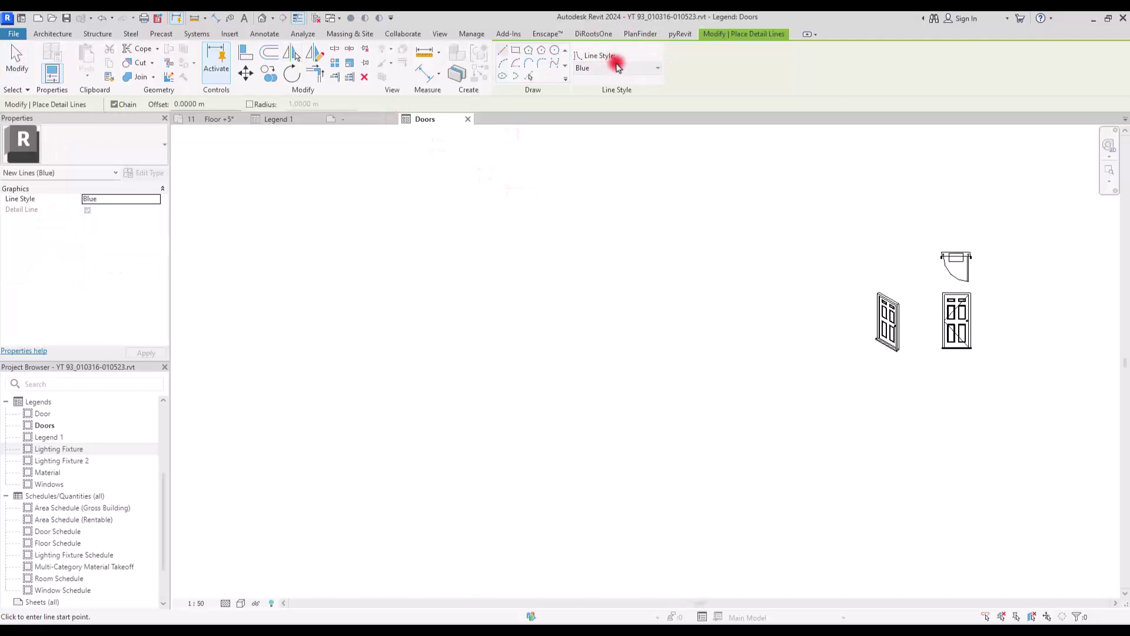
left_click(644, 68)
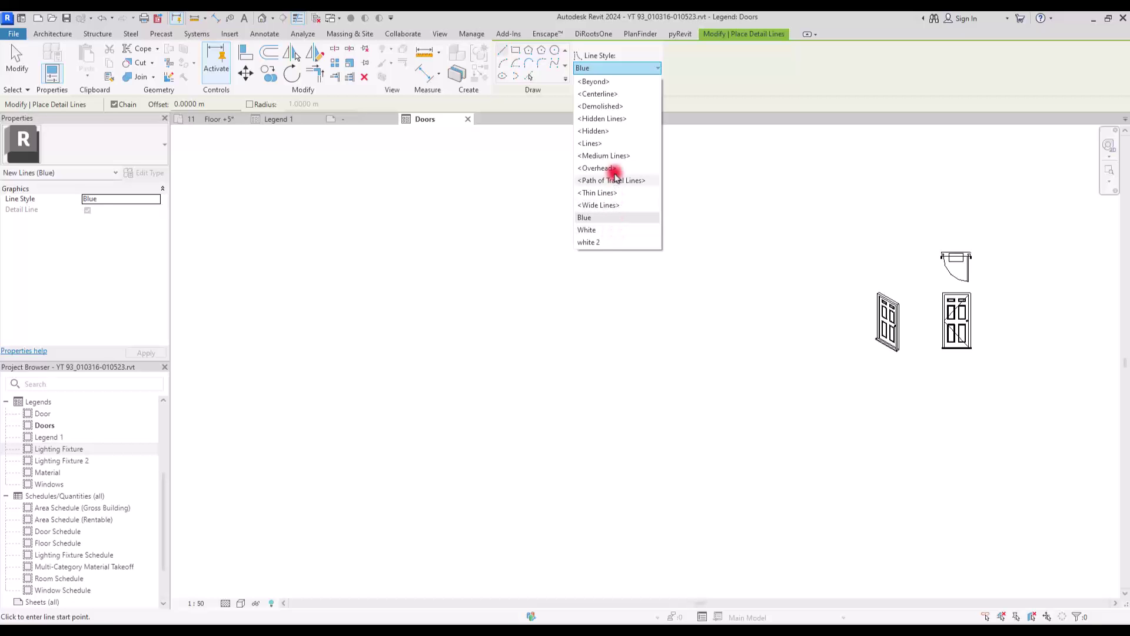
left_click(620, 144)
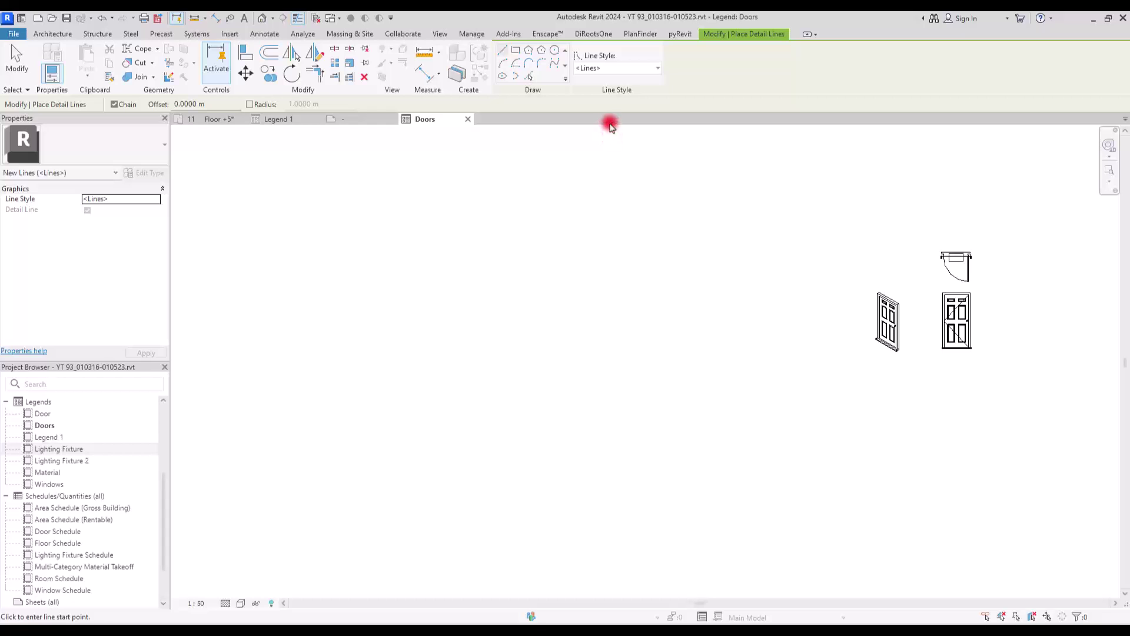
left_click(516, 49)
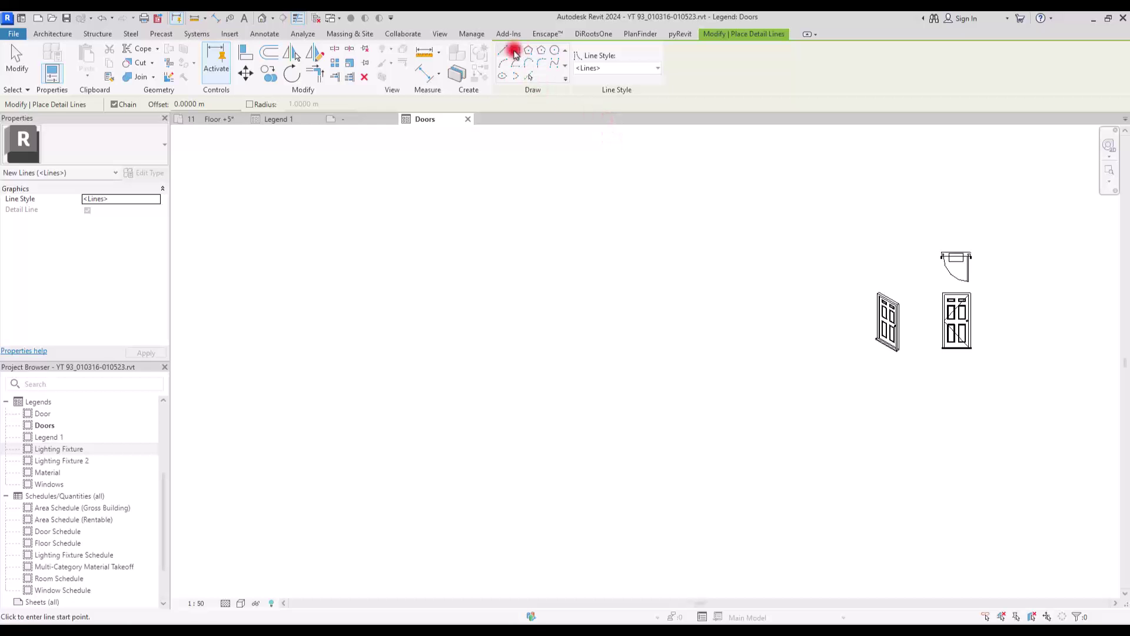
left_click(359, 243)
left_click(726, 532)
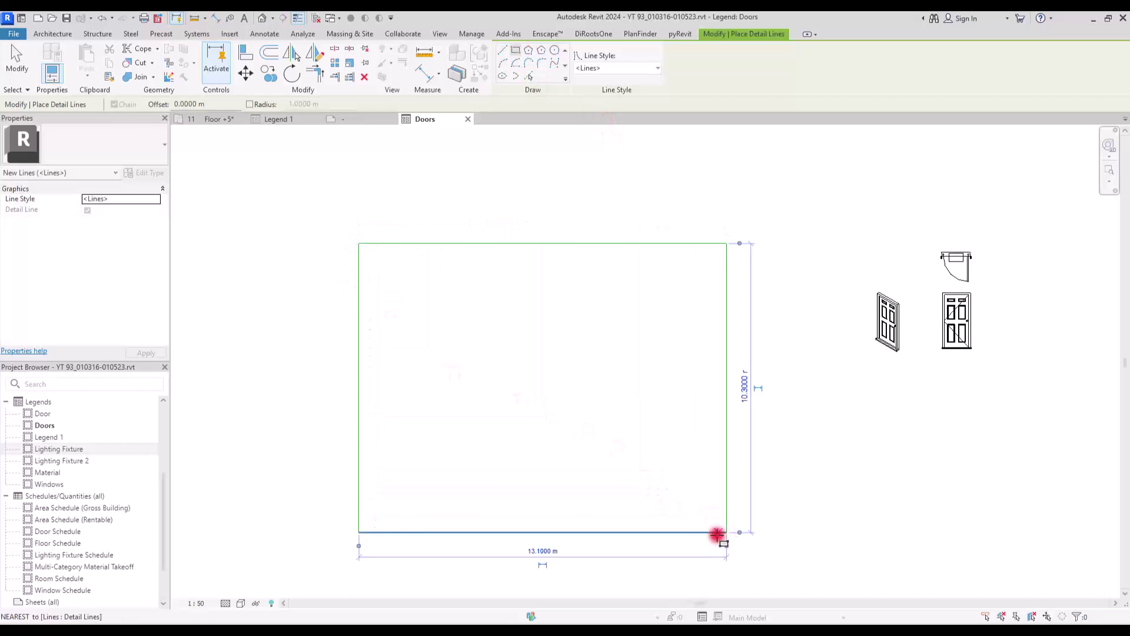
key("Escape")
key("Escape")
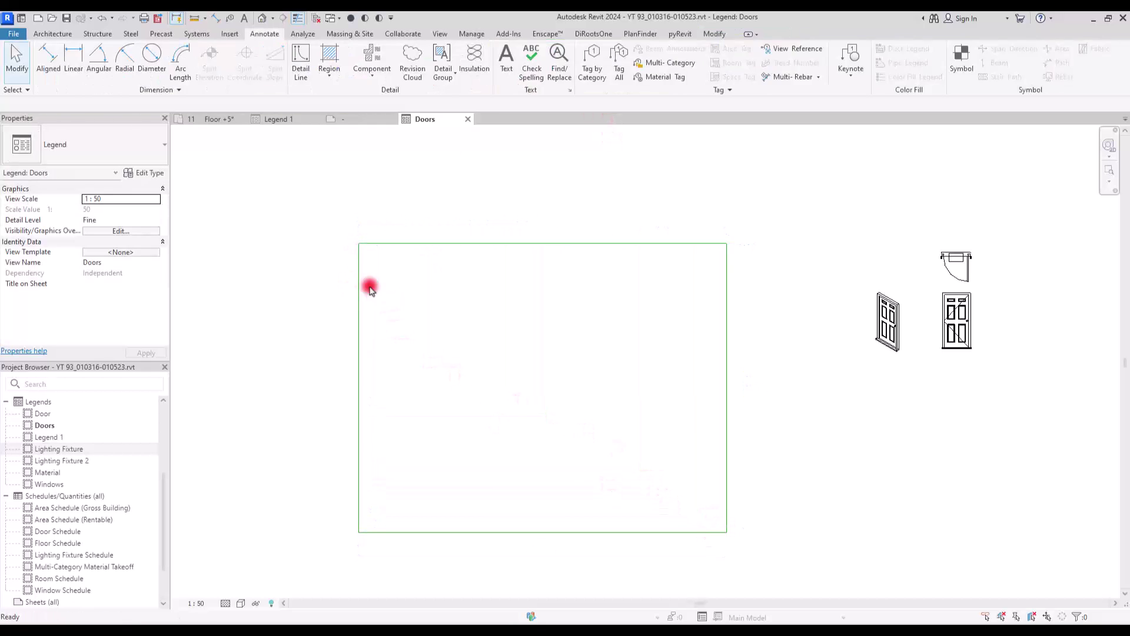
Step: Change the rectangle's four detail lines to a black line style
left_click(387, 244)
left_click_drag(306, 208, 767, 577)
left_click(544, 68)
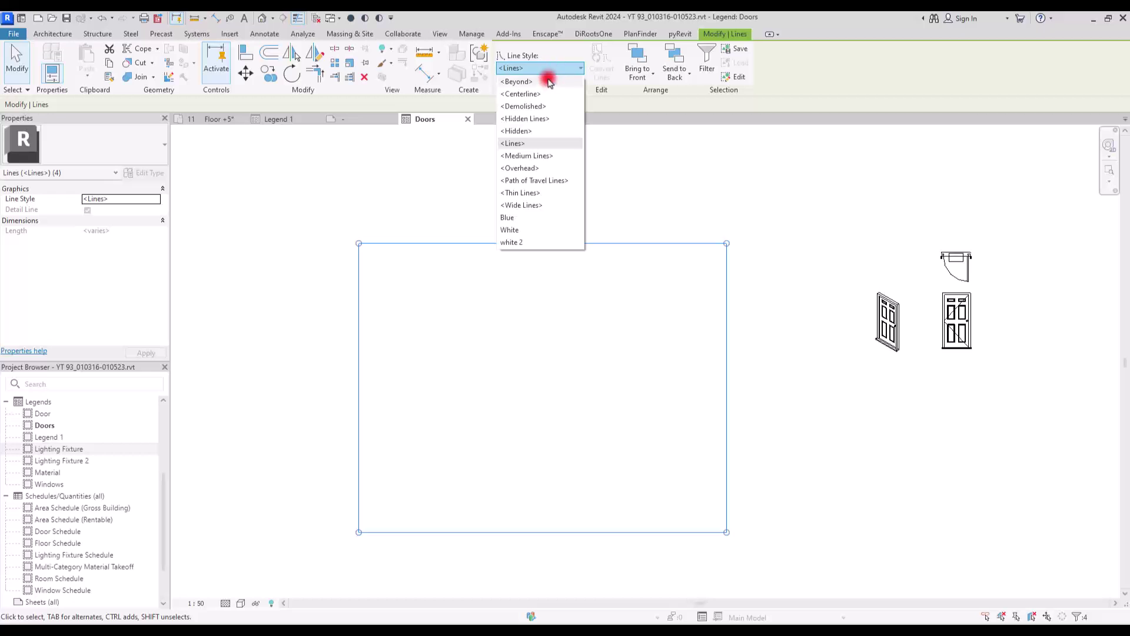
left_click(547, 143)
left_click(466, 225)
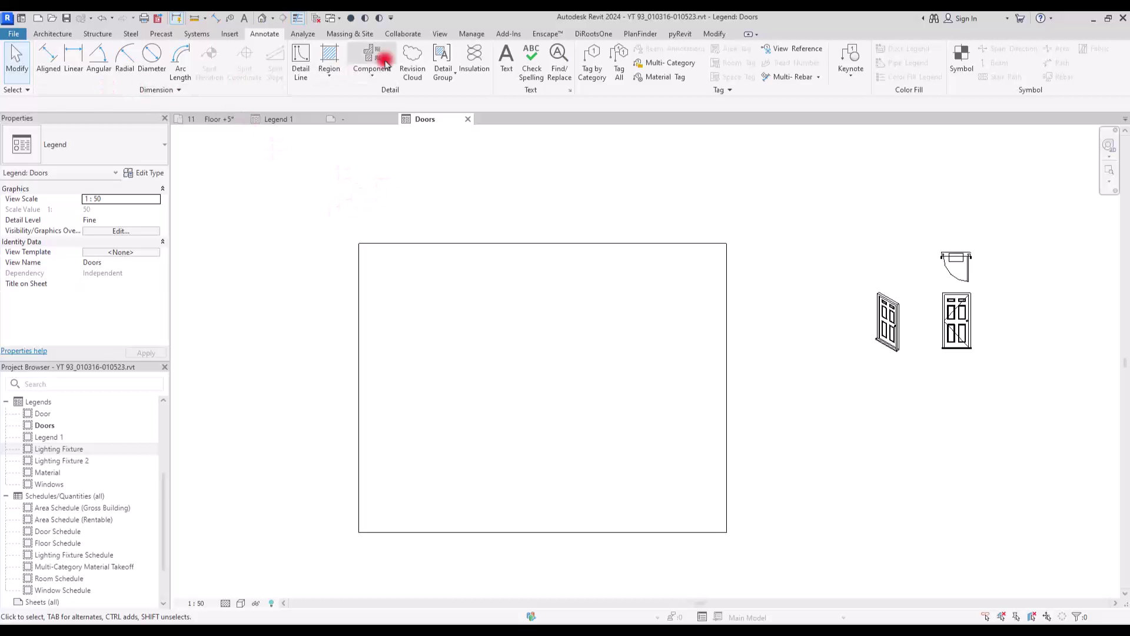
Step: Draw two horizontal <Medium Lines> detail lines across the rectangle just below its upper edge to form the title and header rows
left_click(712, 34)
left_click(471, 50)
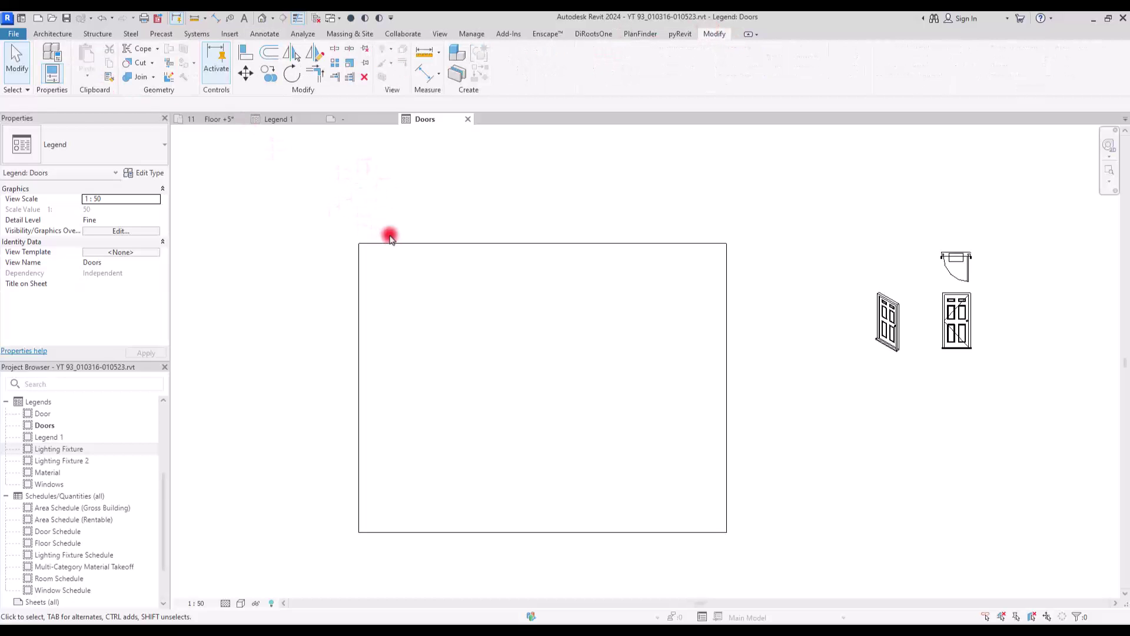
left_click(265, 34)
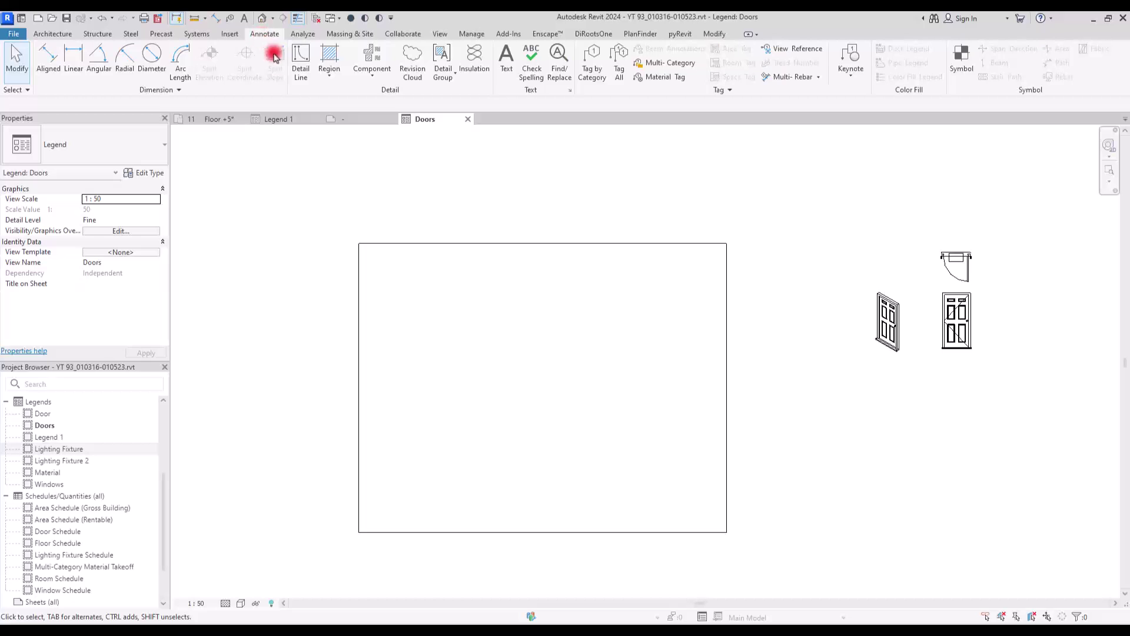
left_click(298, 52)
left_click(583, 68)
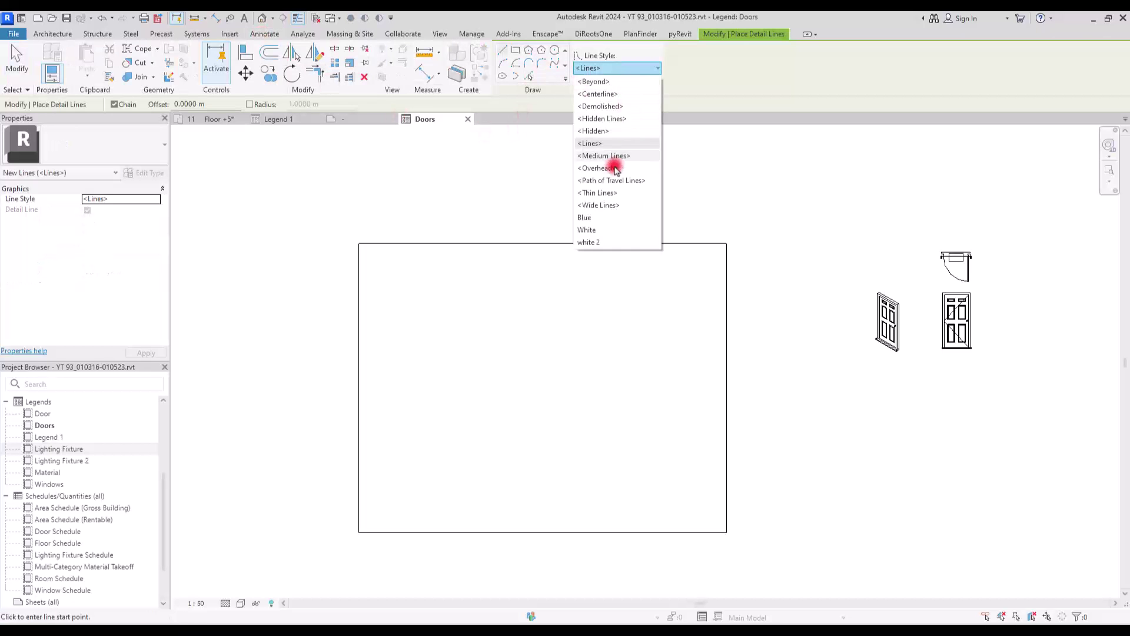
left_click(609, 157)
left_click(358, 254)
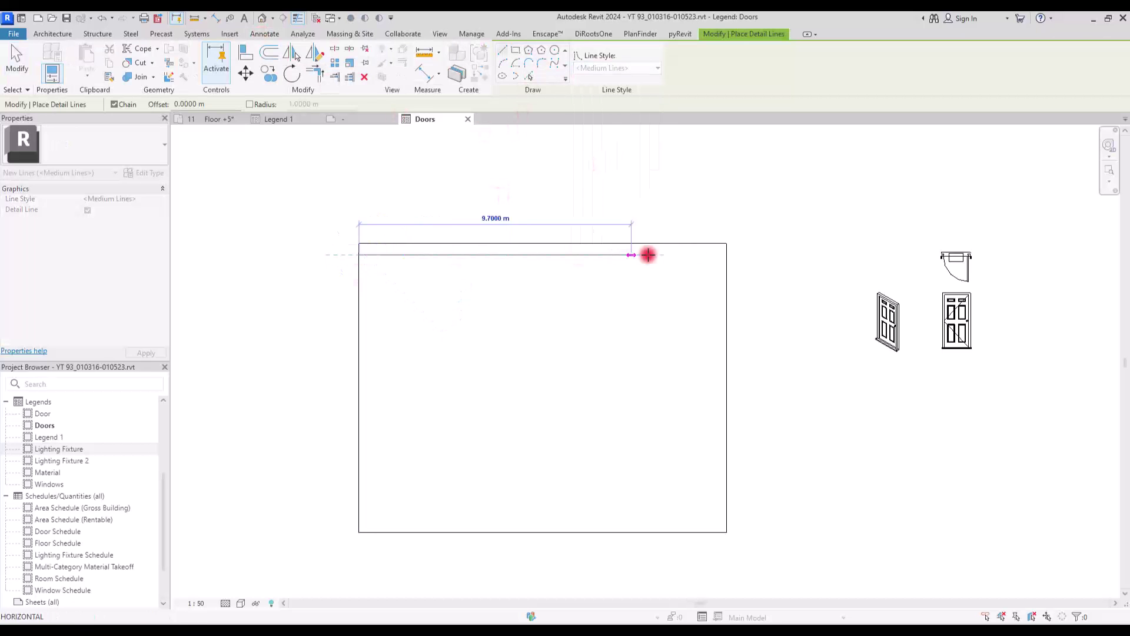
left_click(727, 254)
left_click(359, 266)
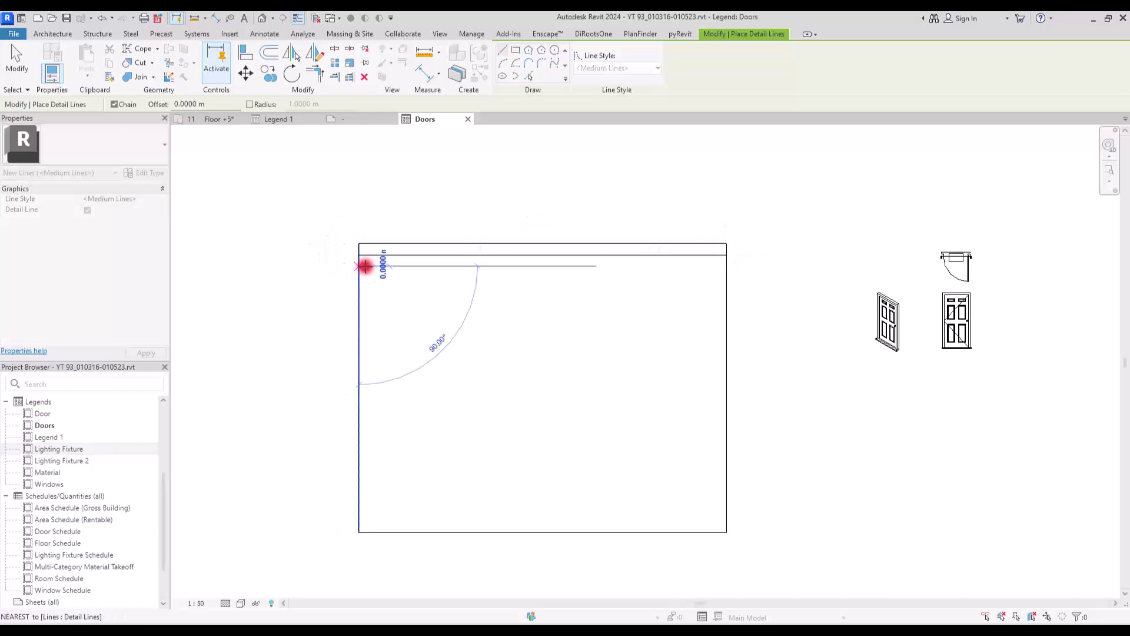
left_click(726, 266)
key("Escape")
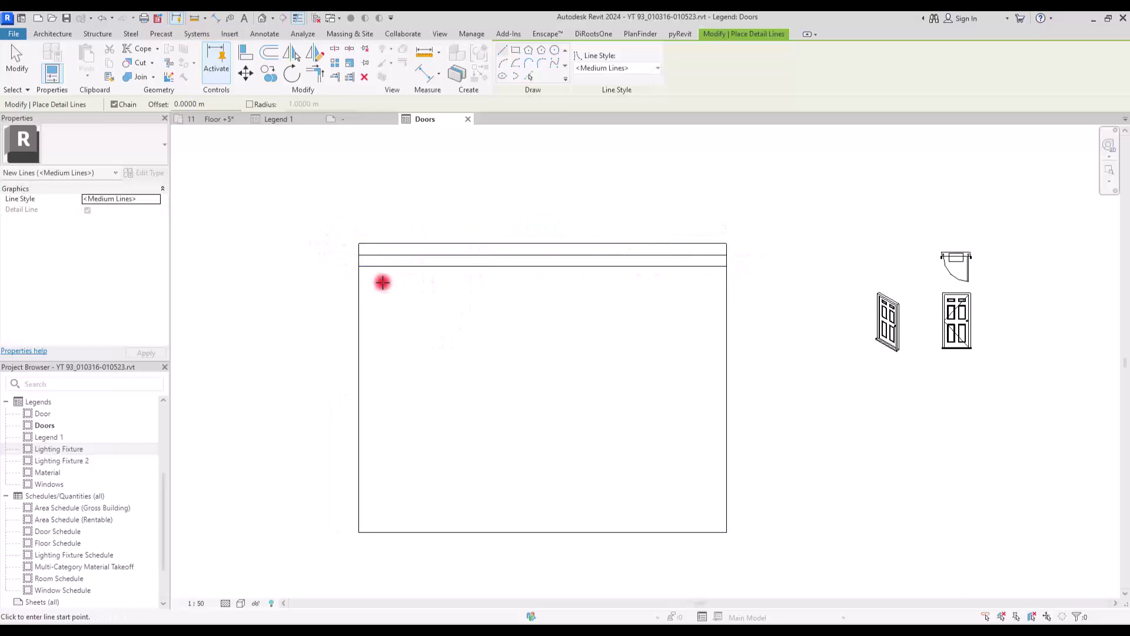
Step: Draw three full-height vertical lines forming narrow columns at the rectangle's left side, the first about 0.5 m from its edge
left_click(373, 243)
left_click(373, 534)
key("Escape")
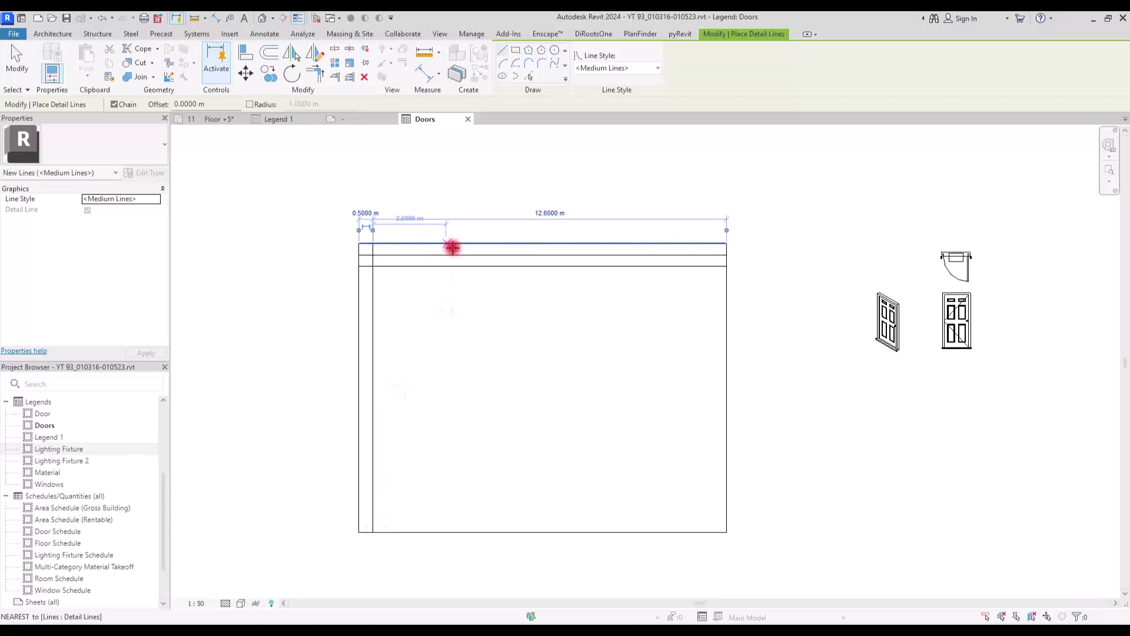
left_click(410, 243)
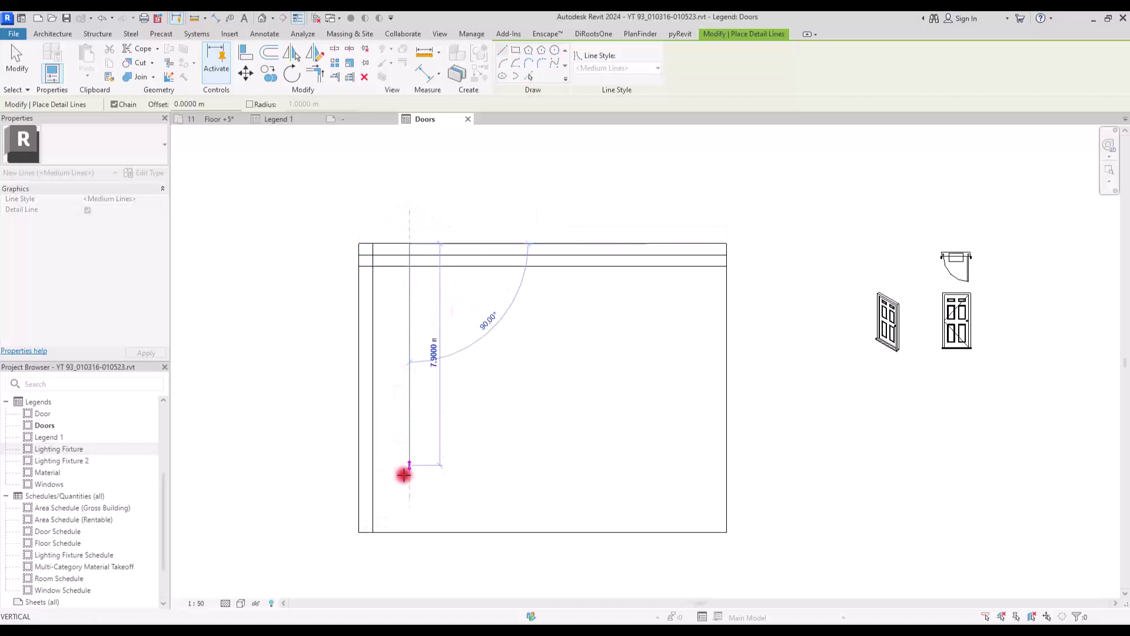
left_click(409, 532)
key("Escape")
left_click(451, 244)
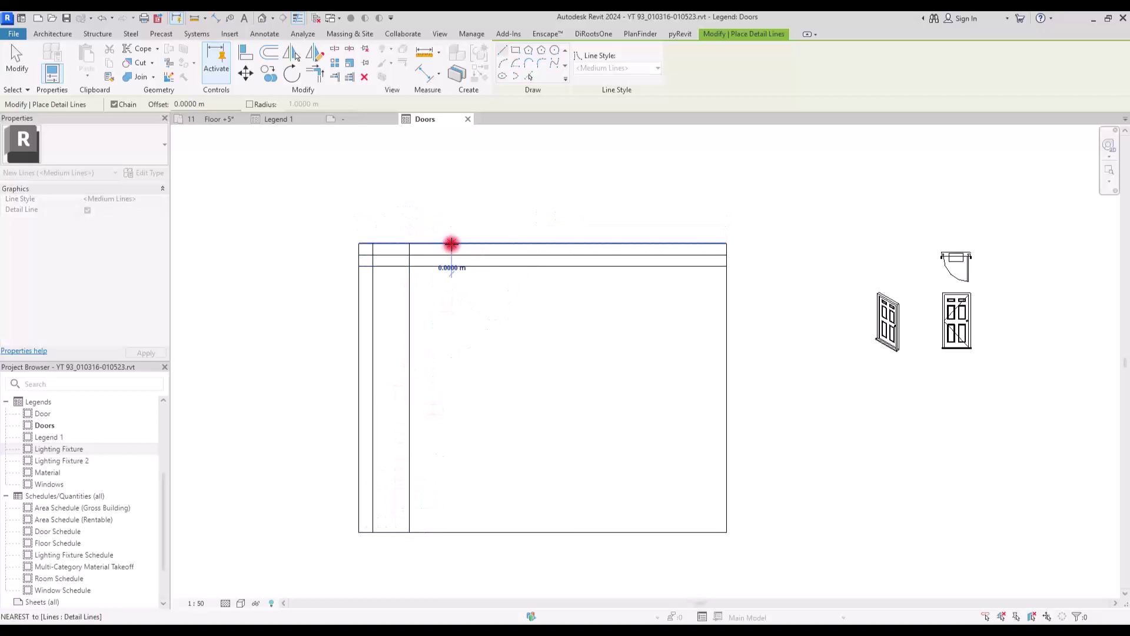
left_click(451, 532)
key("Escape")
Step: Draw two more full-height vertical lines, spaced about 3.25 m and 3.2 m, dividing the remaining area into three wide columns
left_click(542, 243)
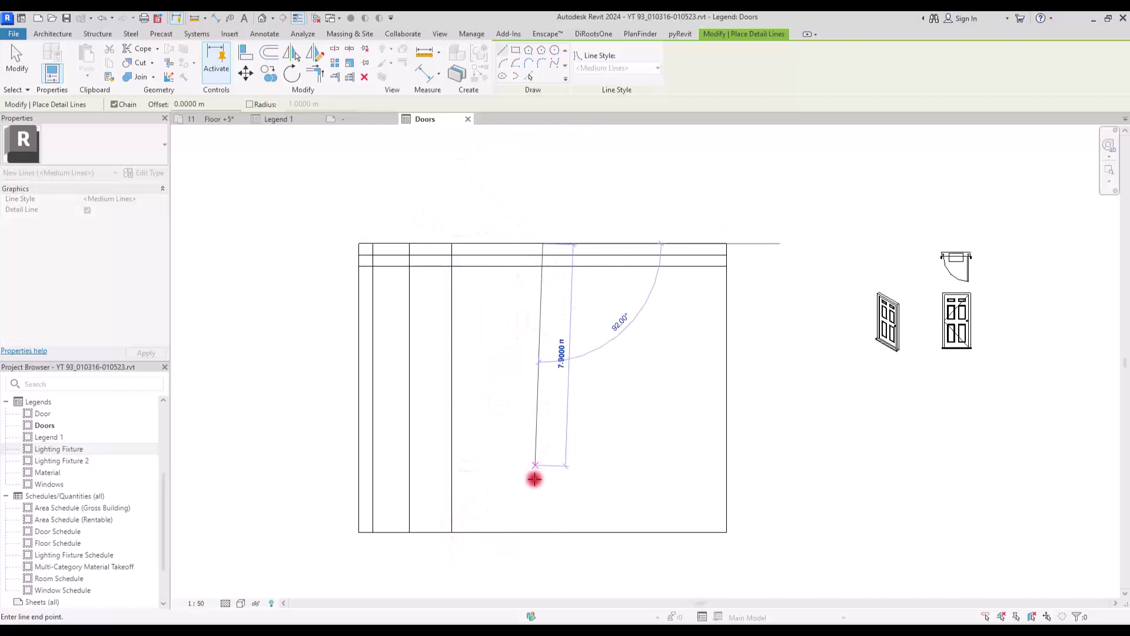
left_click(540, 518)
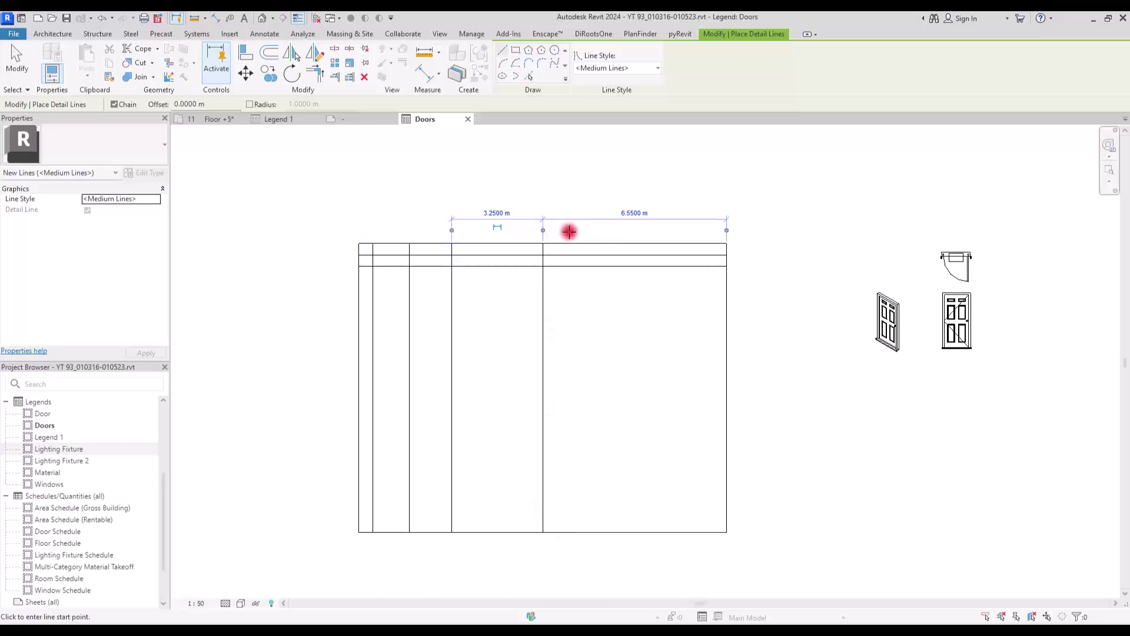
key("Escape")
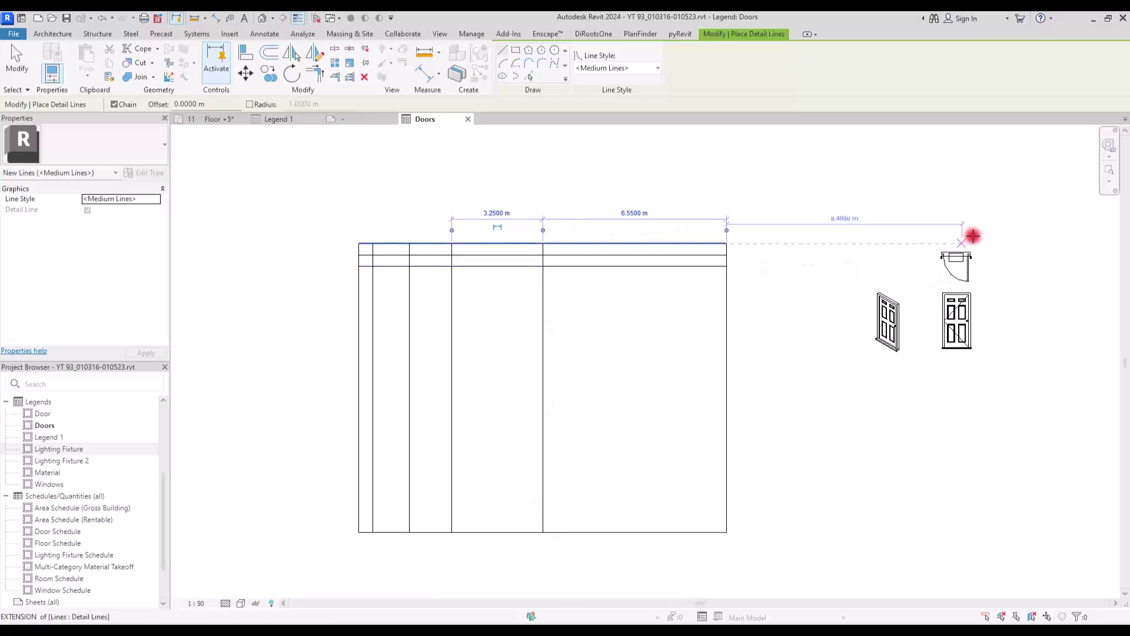
left_click(633, 243)
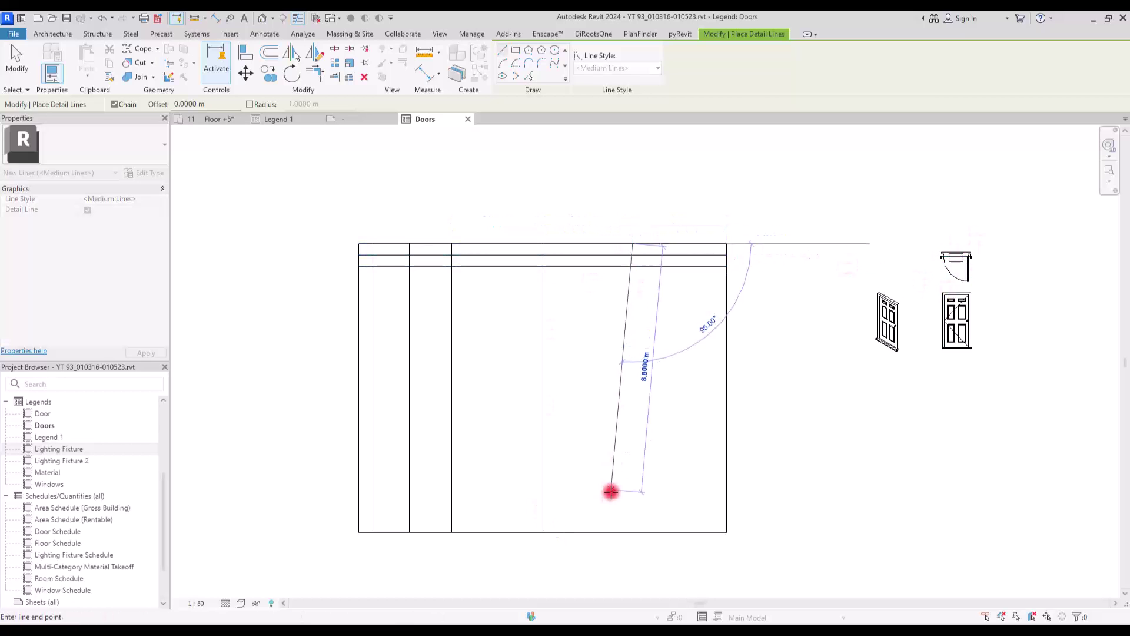
left_click(634, 531)
key("Escape")
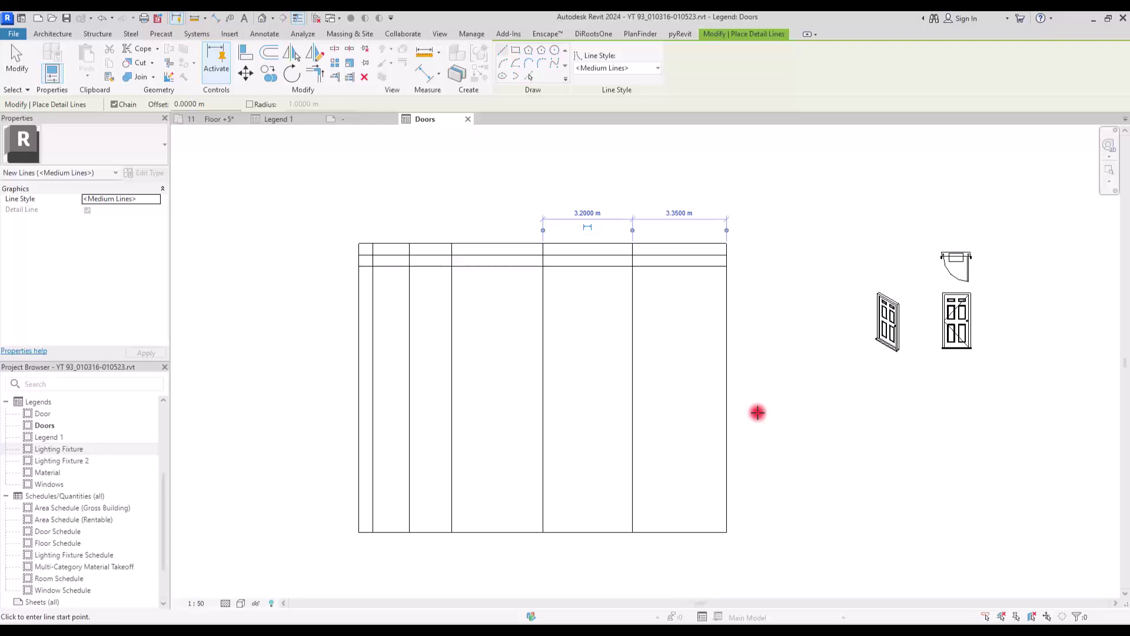
Step: Shorten the five vertical column lines to start at the first horizontal line, leaving the table's title row undivided
key("Escape")
left_click(373, 284)
left_click_drag(373, 244, 452, 254)
left_click(409, 285)
left_click(452, 276)
left_click(543, 278)
left_click_drag(543, 245, 543, 255)
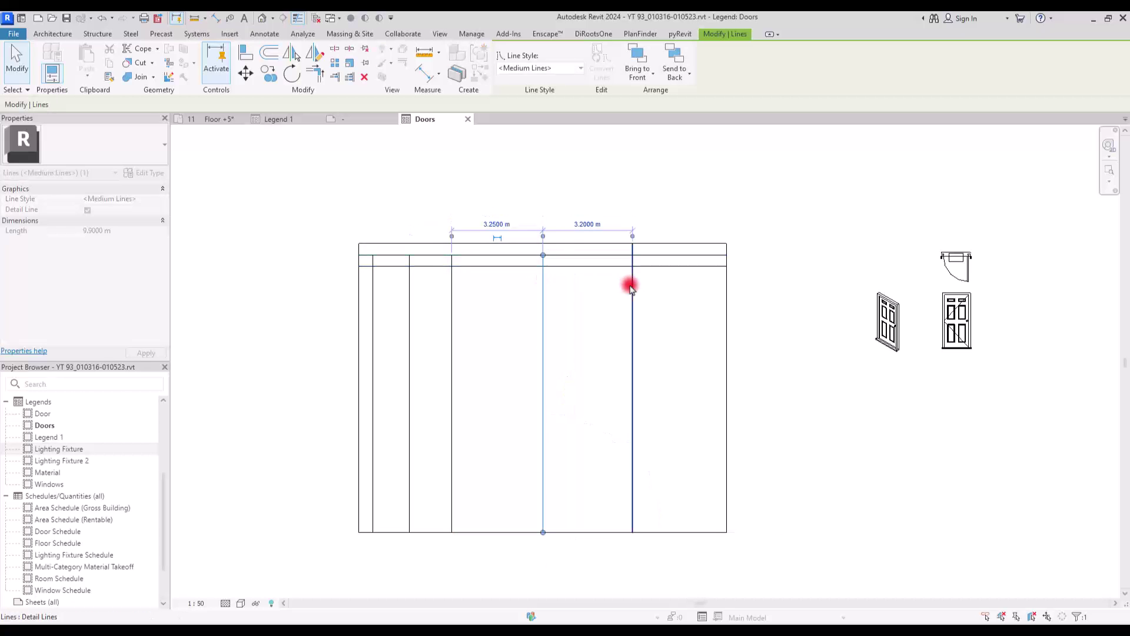
left_click(632, 284)
left_click_drag(632, 245, 630, 256)
left_click(530, 285)
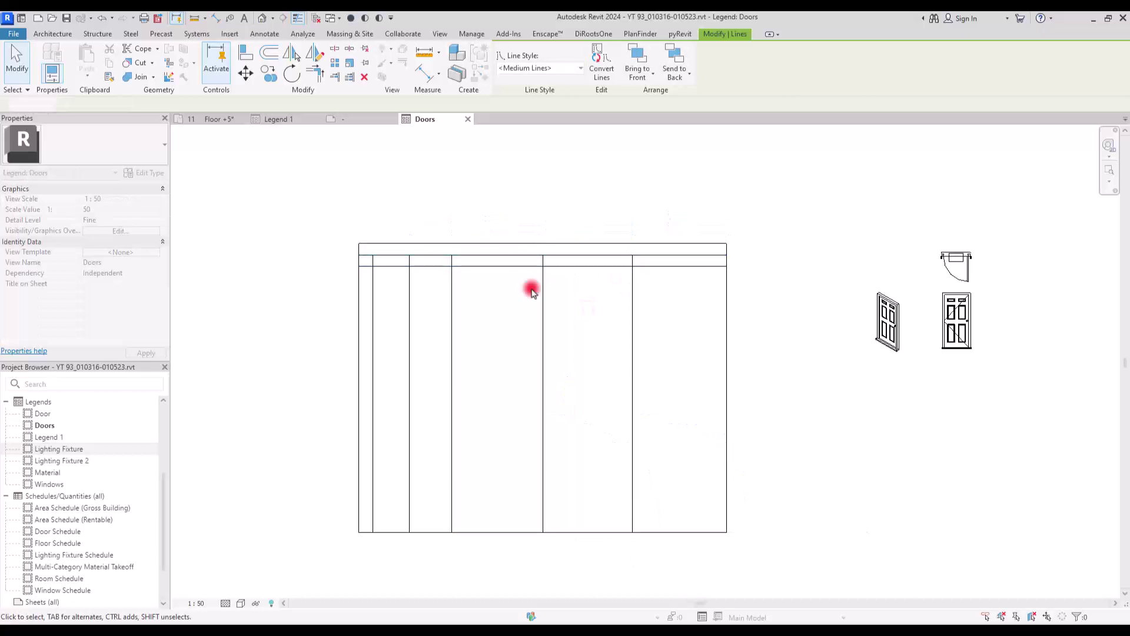
Step: Add a "No." text note in 2.5mm Arial and position it inside the first column's header cell
scroll(472, 270, "up", 5)
scroll(525, 332, "up", 1)
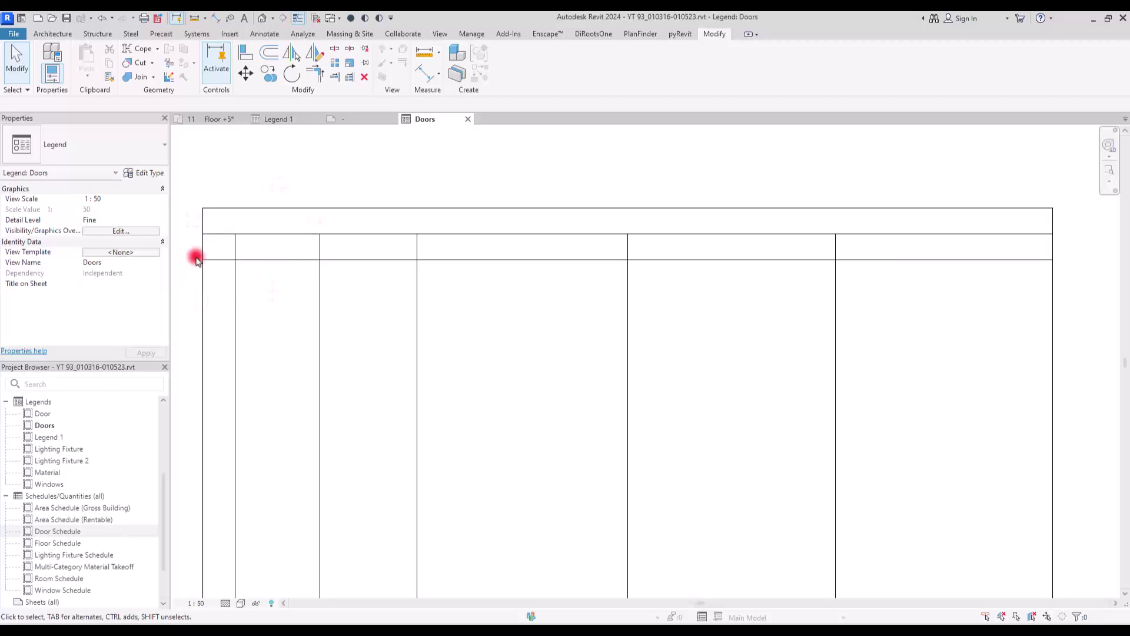
left_click(272, 32)
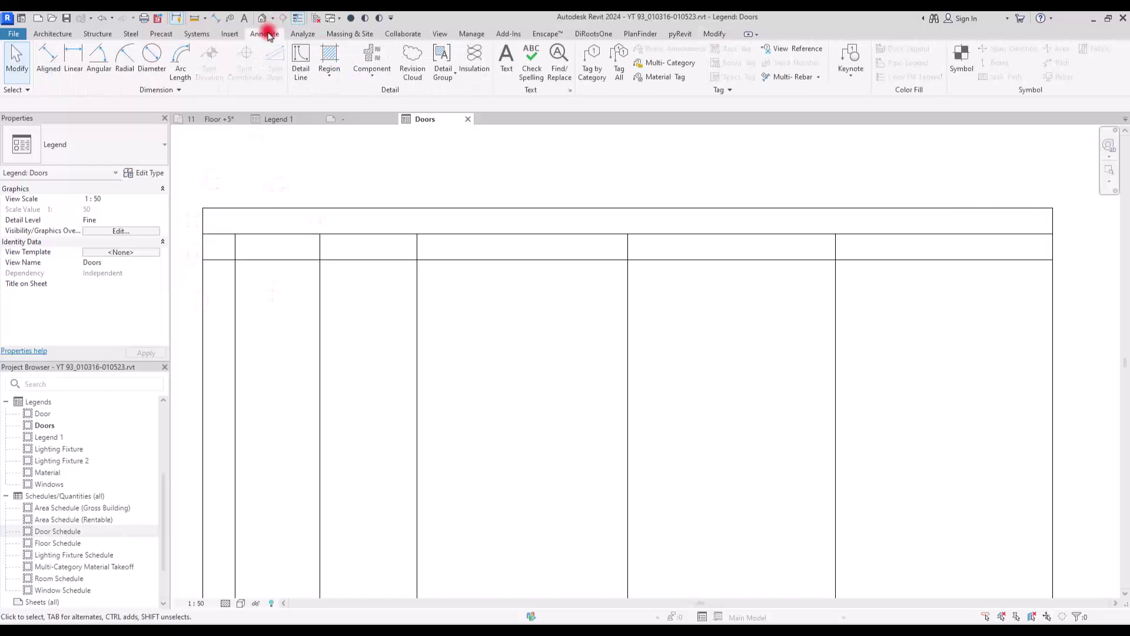
left_click(506, 53)
left_click(203, 236)
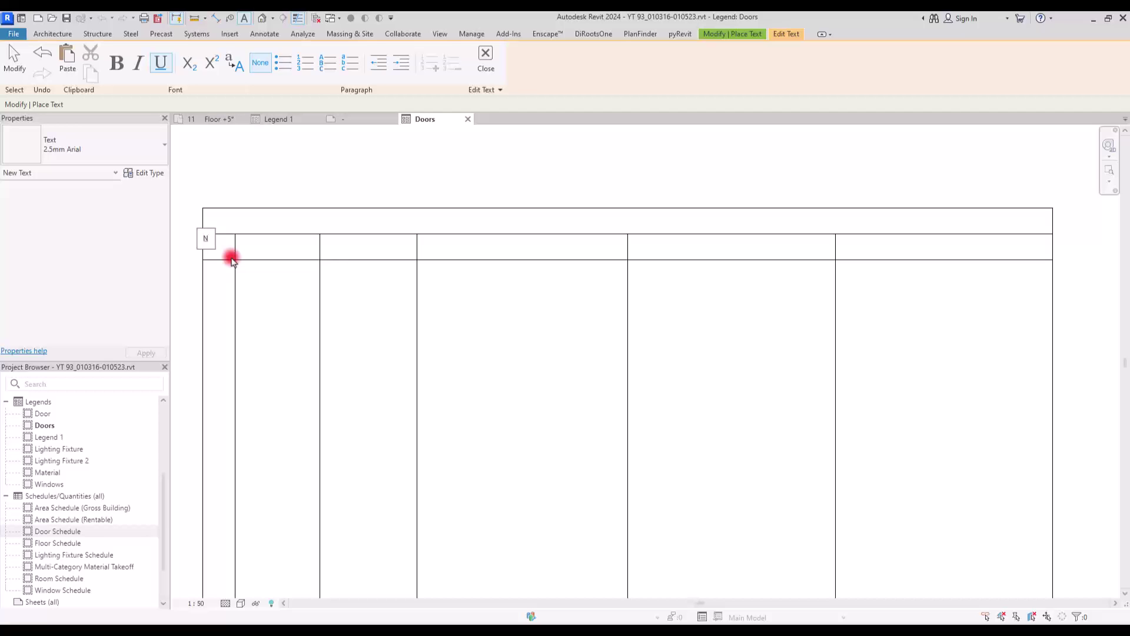
left_click(277, 163)
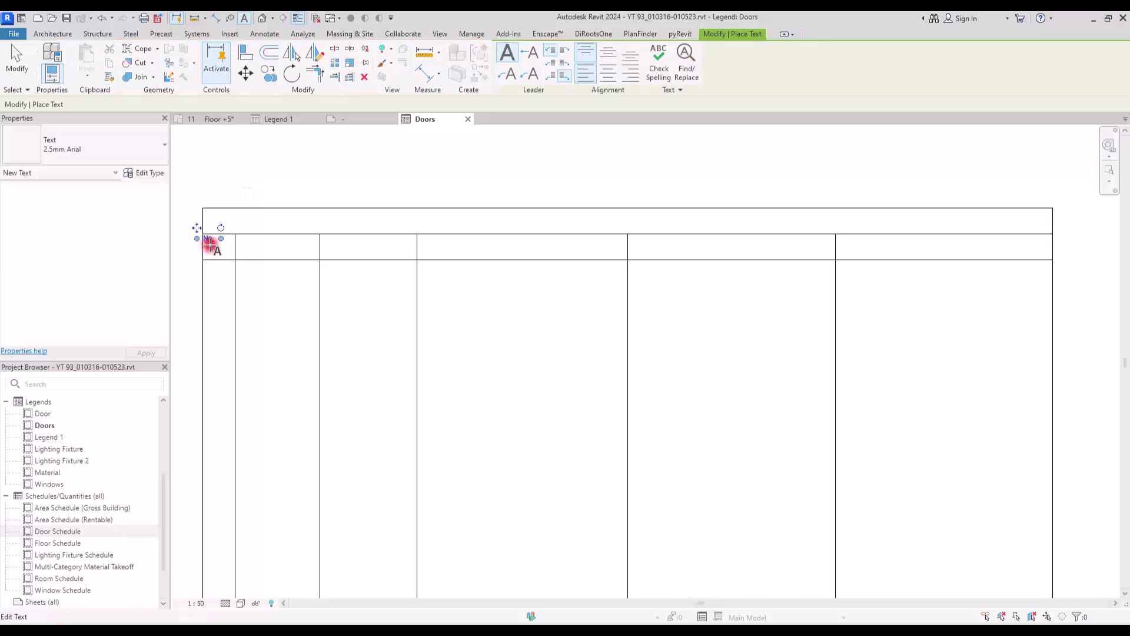
key("Escape")
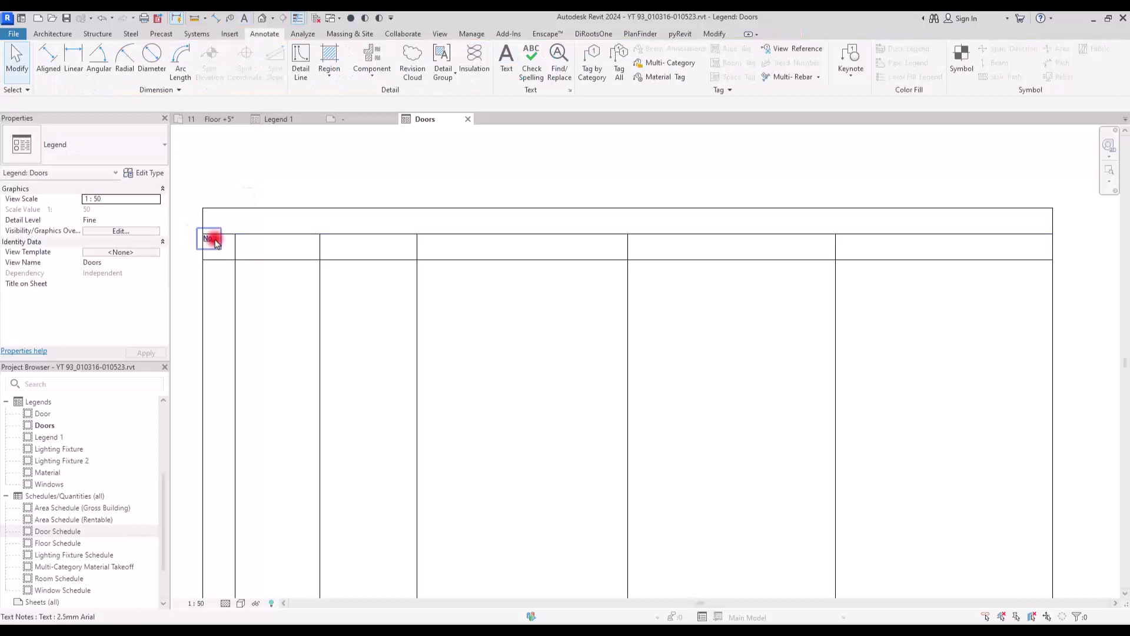
left_click(196, 231)
left_click_drag(196, 231, 207, 240)
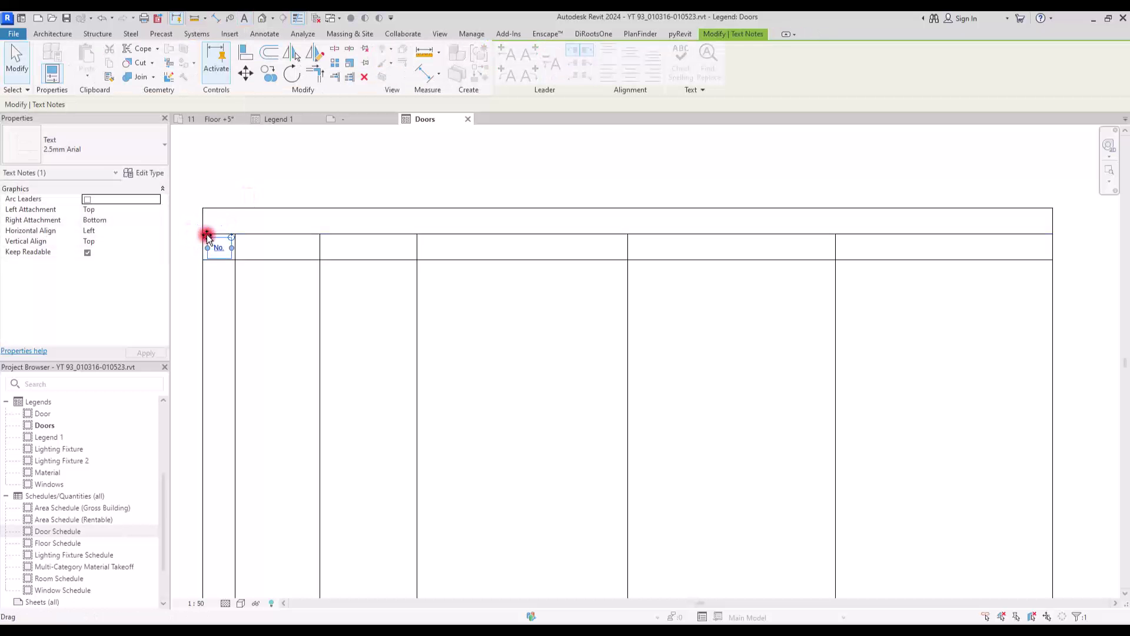
Step: Set the text size of the "No." label's 2.5mm Arial type to 2.5 mm
left_click(143, 173)
left_click(485, 307)
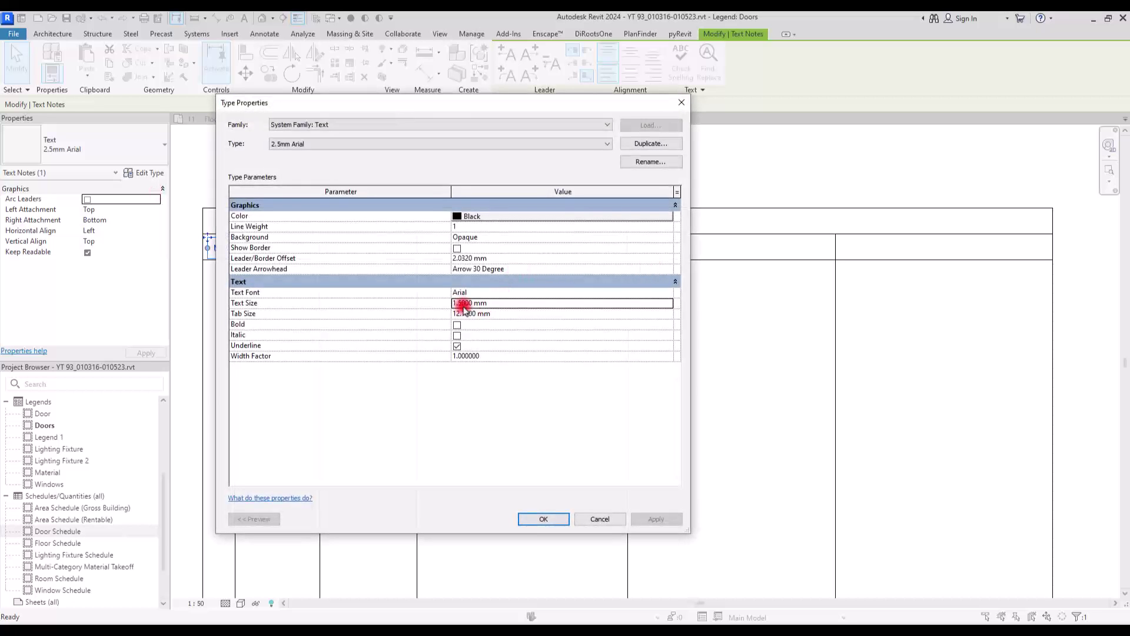
left_click(457, 305)
type("2")
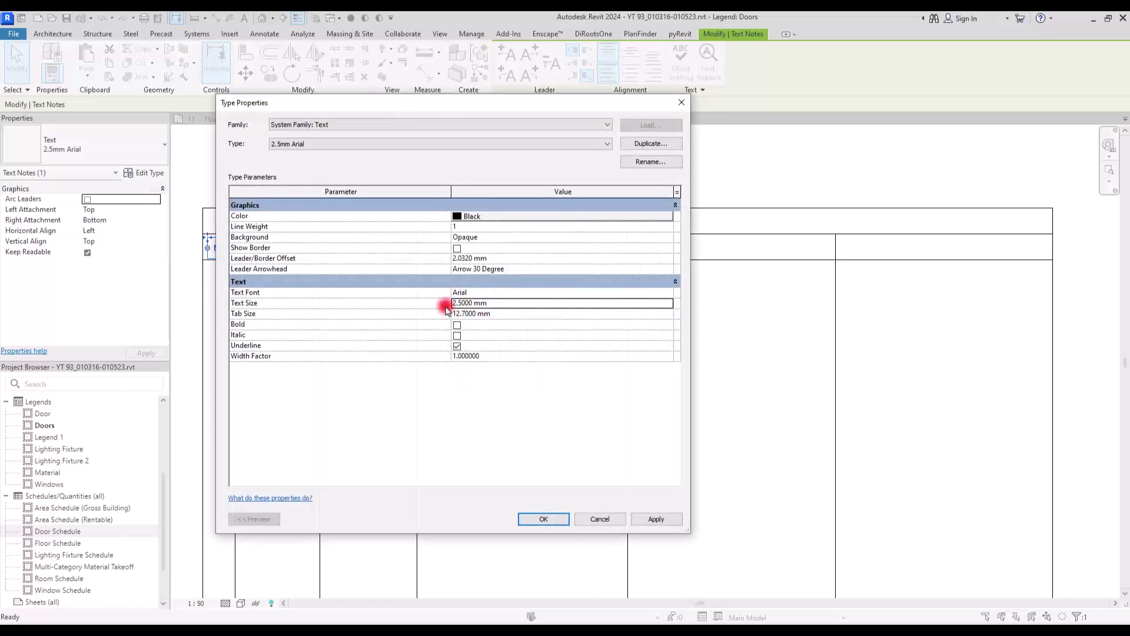
left_click(559, 520)
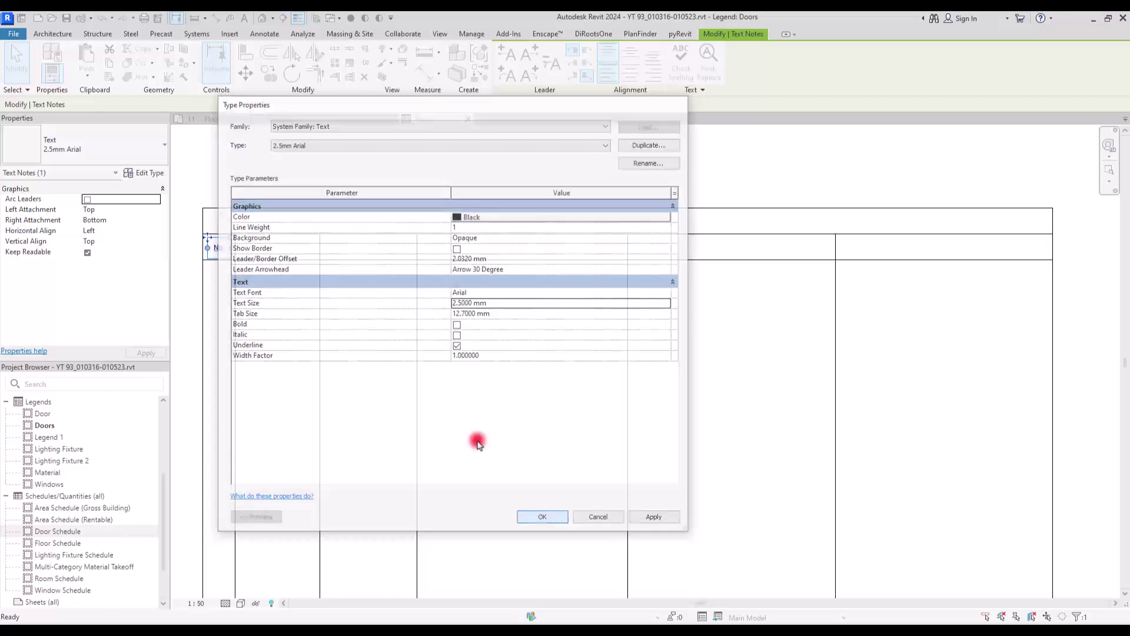
Step: Turn off underlining for the "No." label's text type and duplicate the type under its suggested name
scroll(197, 236, "up", 3)
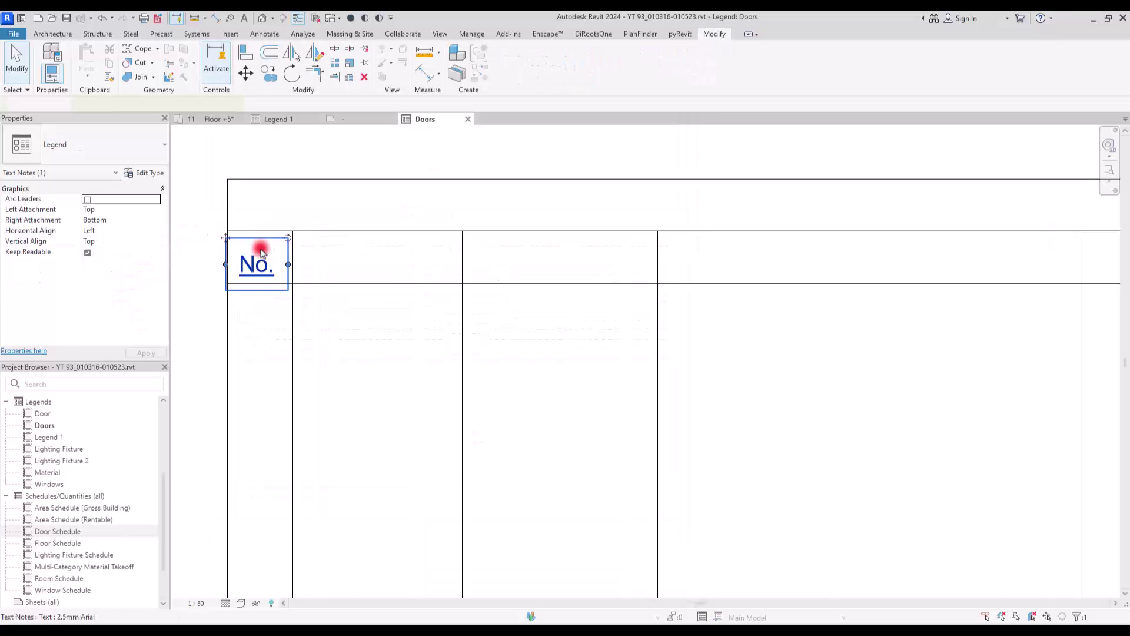
left_click(150, 173)
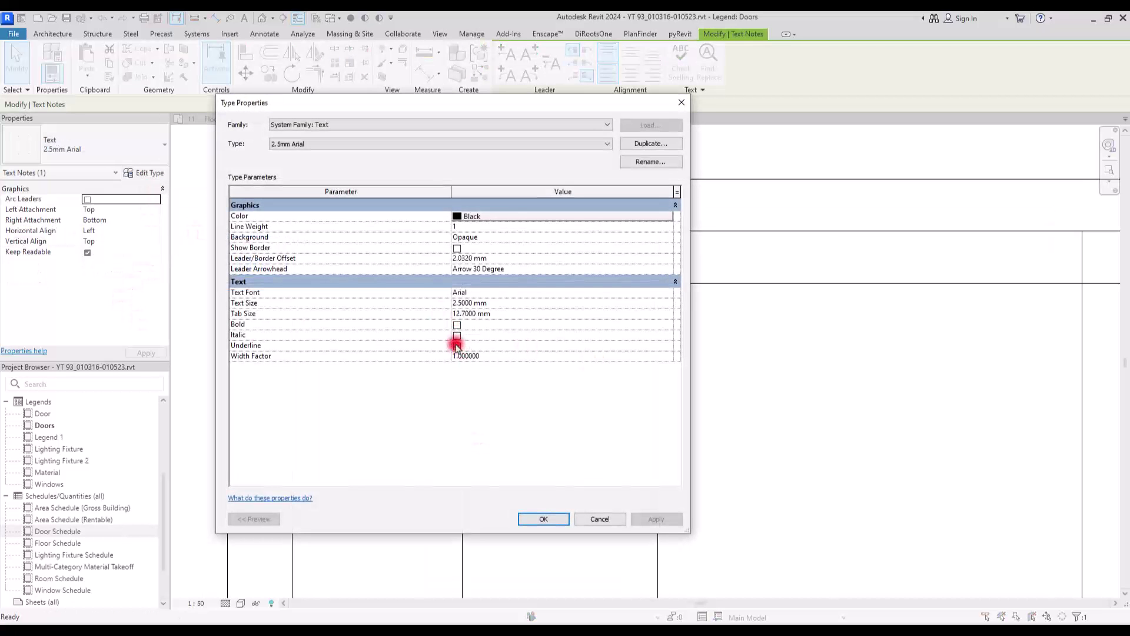
left_click(457, 345)
left_click(650, 143)
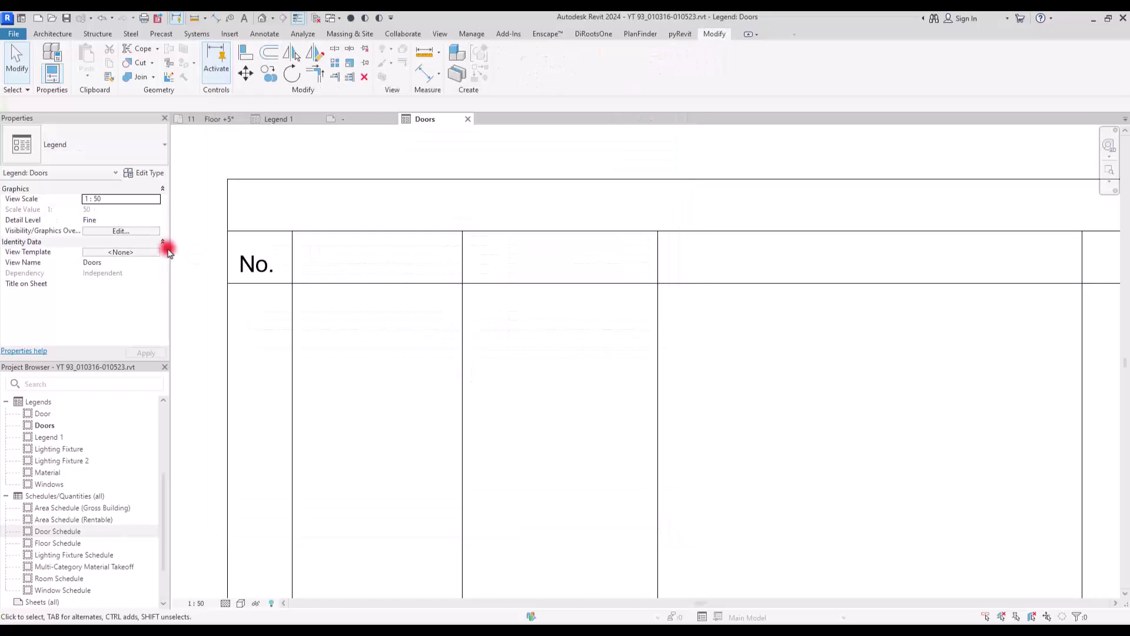
Step: Copy the "No." label into the next four header cells, using the column line intersections as reference points
left_click(244, 260)
left_click(264, 74)
left_click(228, 283)
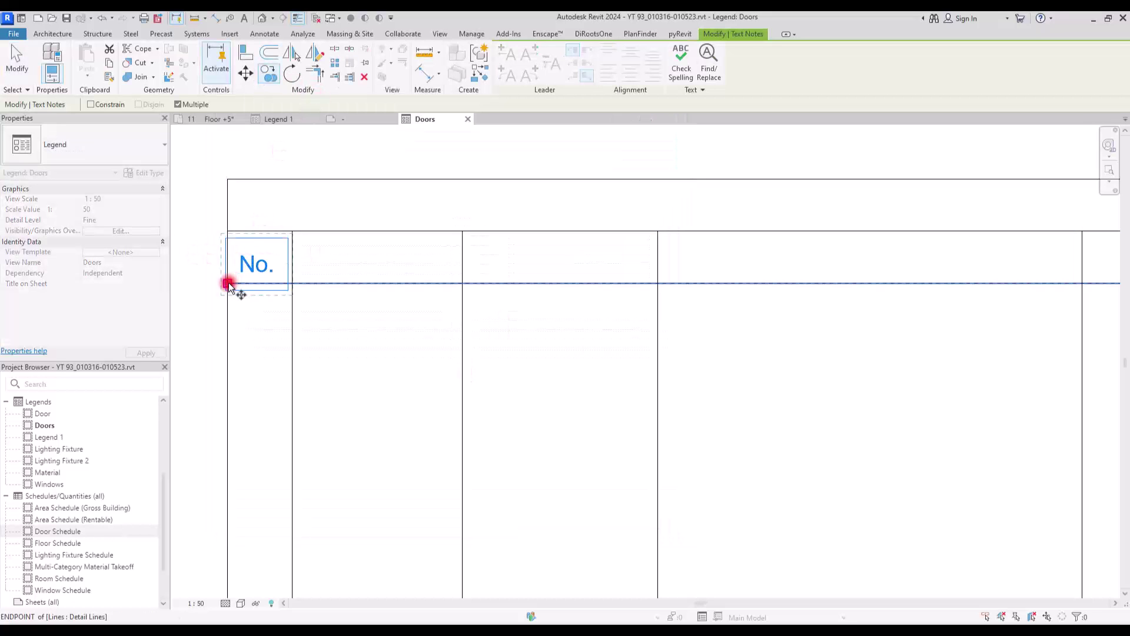
left_click(291, 283)
left_click(462, 283)
left_click(658, 283)
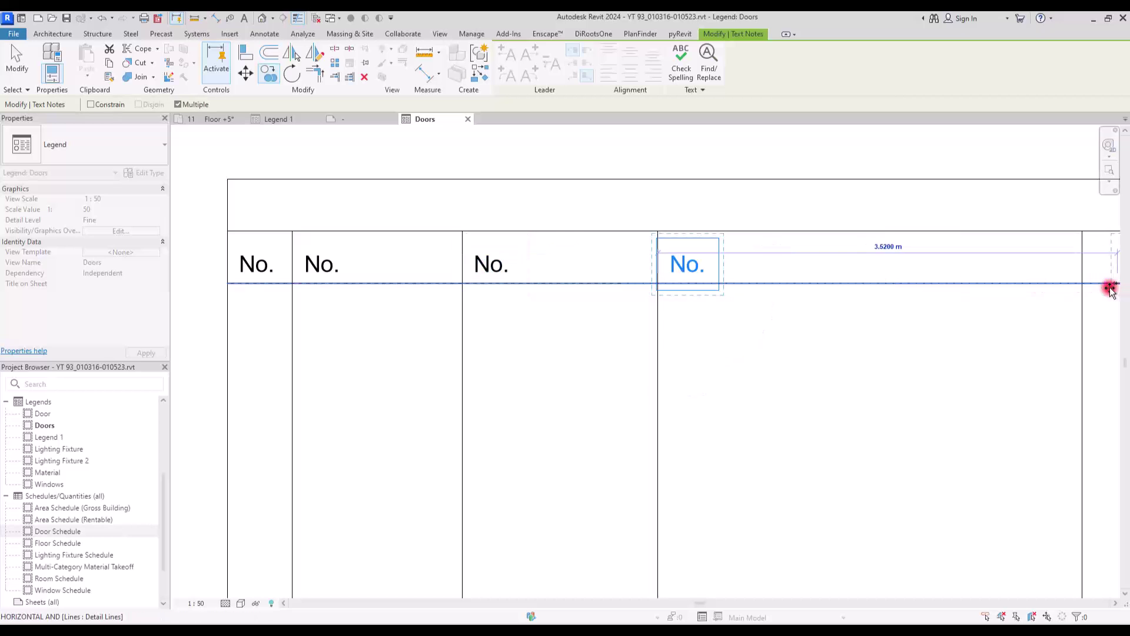
left_click(1082, 283)
key("Escape")
key("Escape")
Step: Change the second column's header label to "Name" and the third column's to "Description"
double_click(323, 266)
left_click_drag(352, 269, 270, 270)
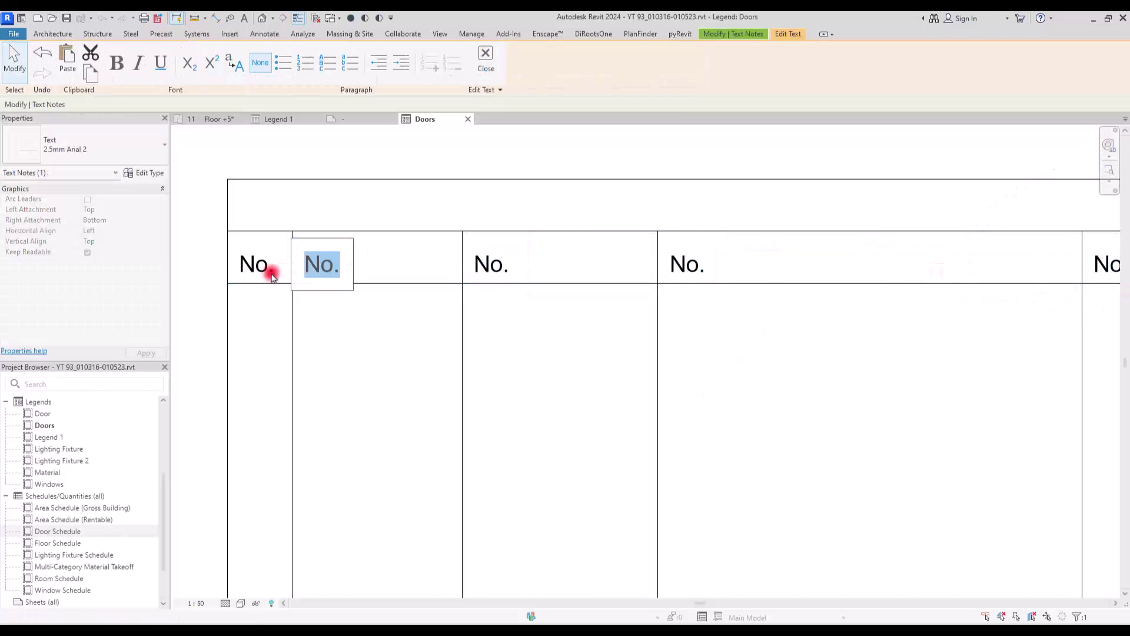
type("Name")
left_click(492, 262)
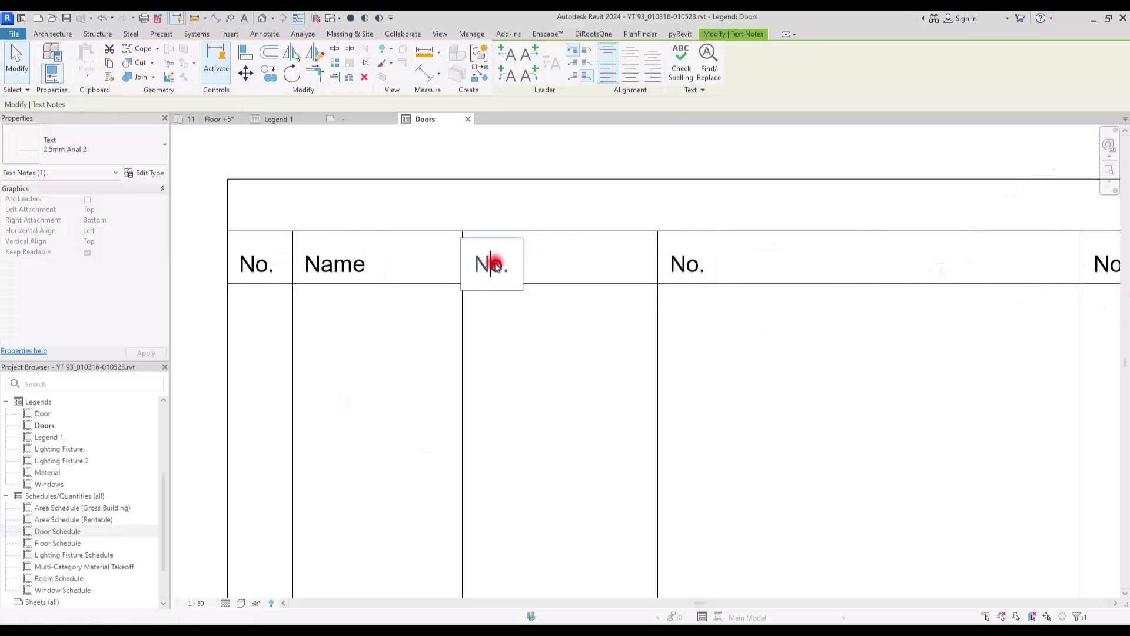
double_click(474, 268)
type("Description")
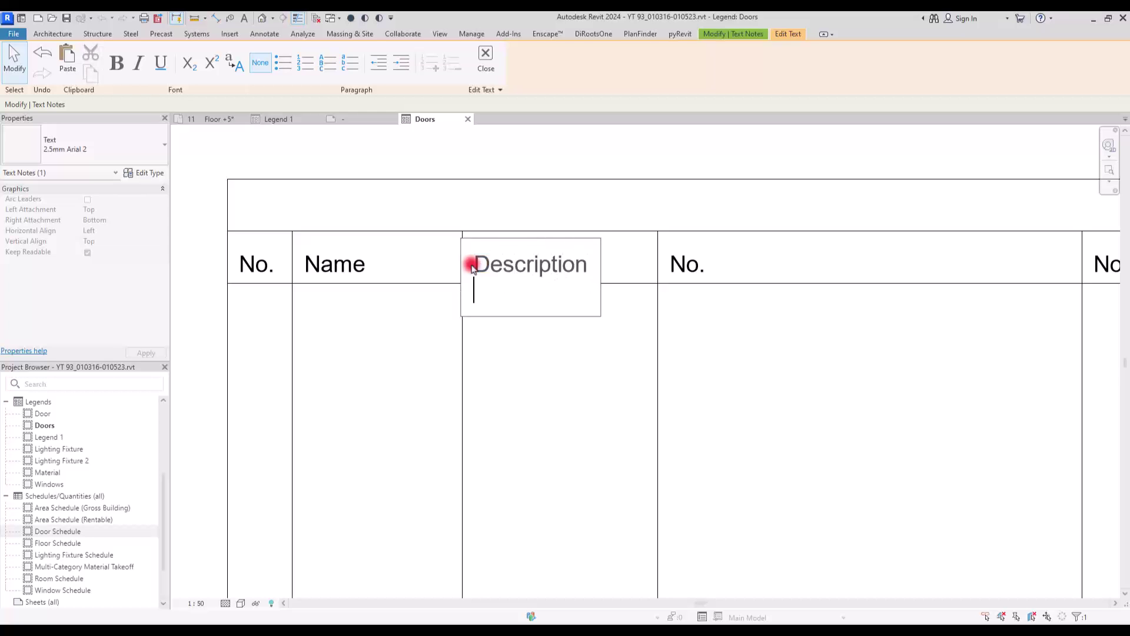
left_click(576, 358)
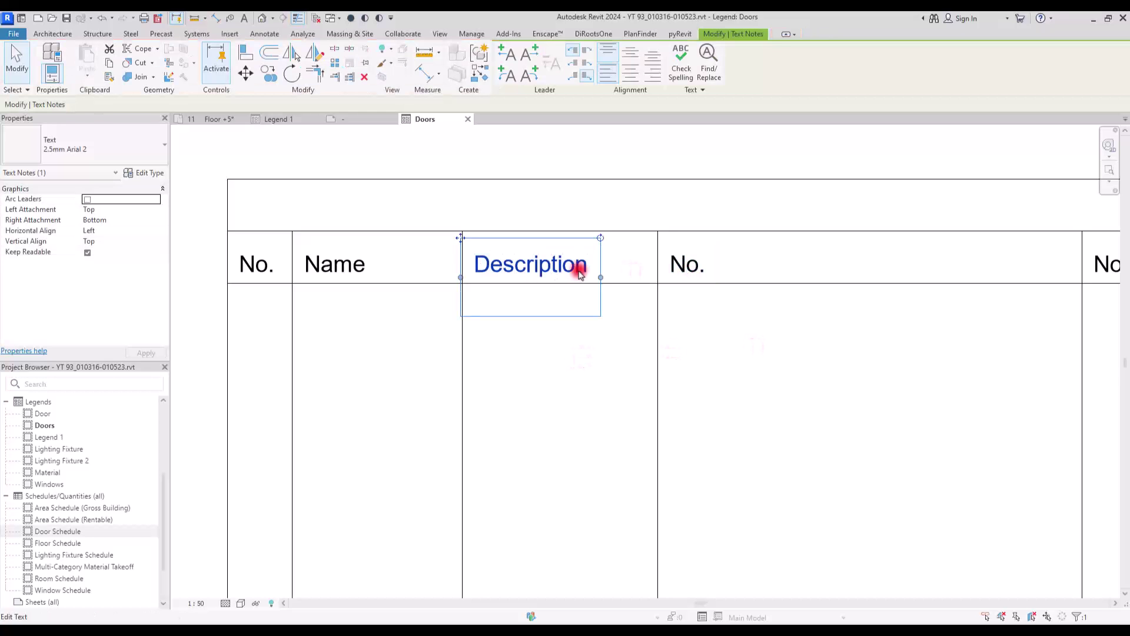
left_click(547, 288)
left_click(522, 385)
left_click(522, 385)
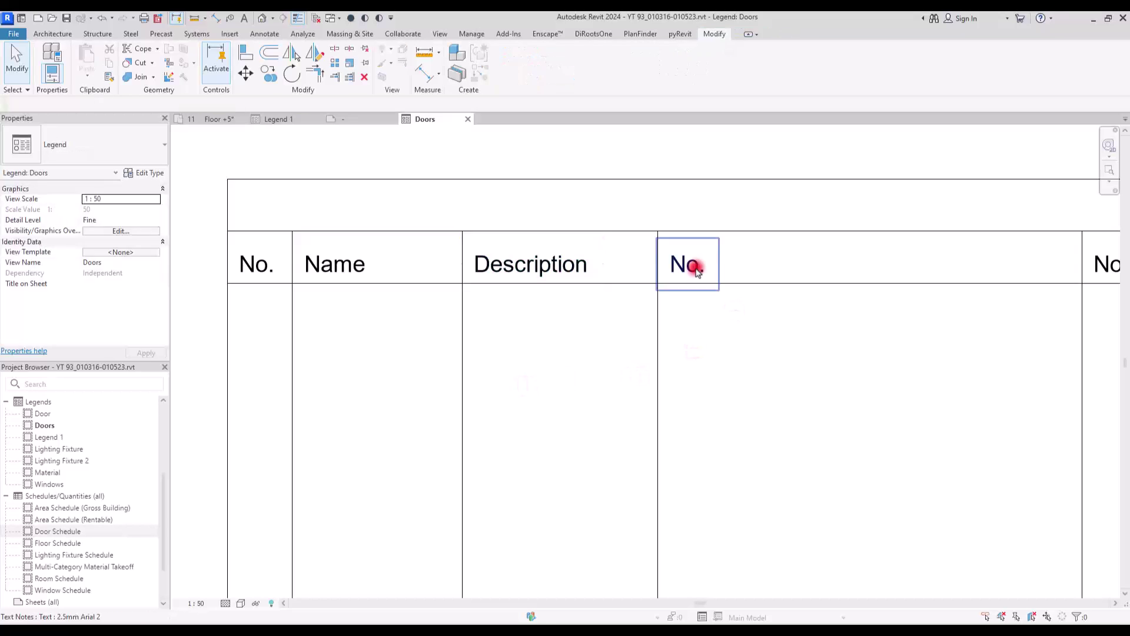
Step: Change the fourth column's header label to "Floor Plan" and the fifth column's to "Front elevation"
double_click(695, 266)
left_click_drag(709, 268, 652, 271)
type("Floor Plan")
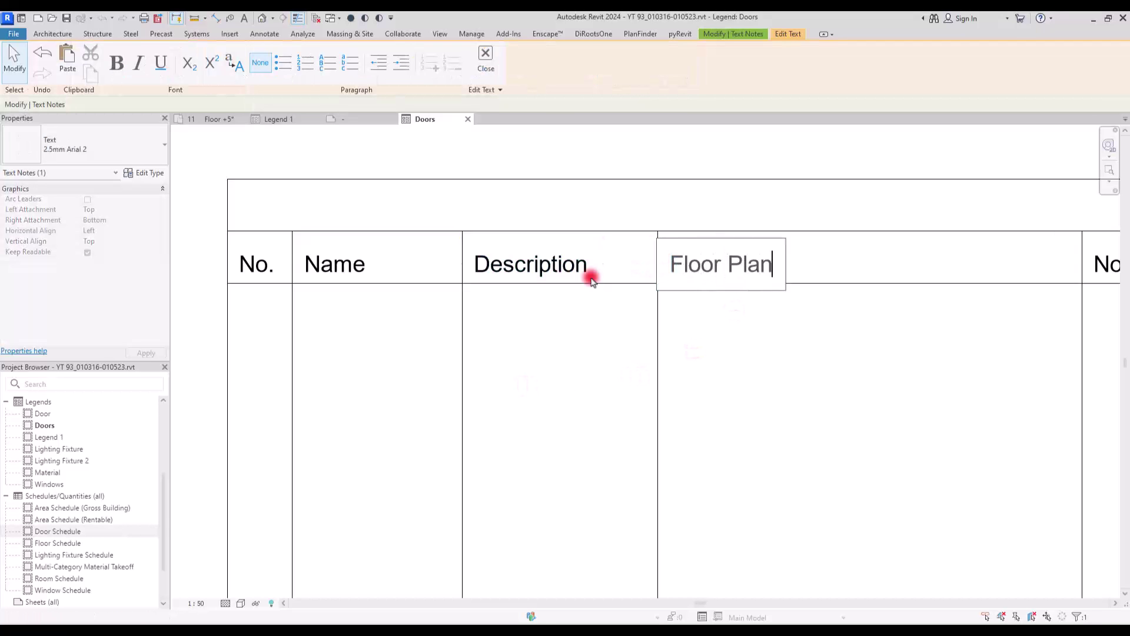
left_click(794, 355)
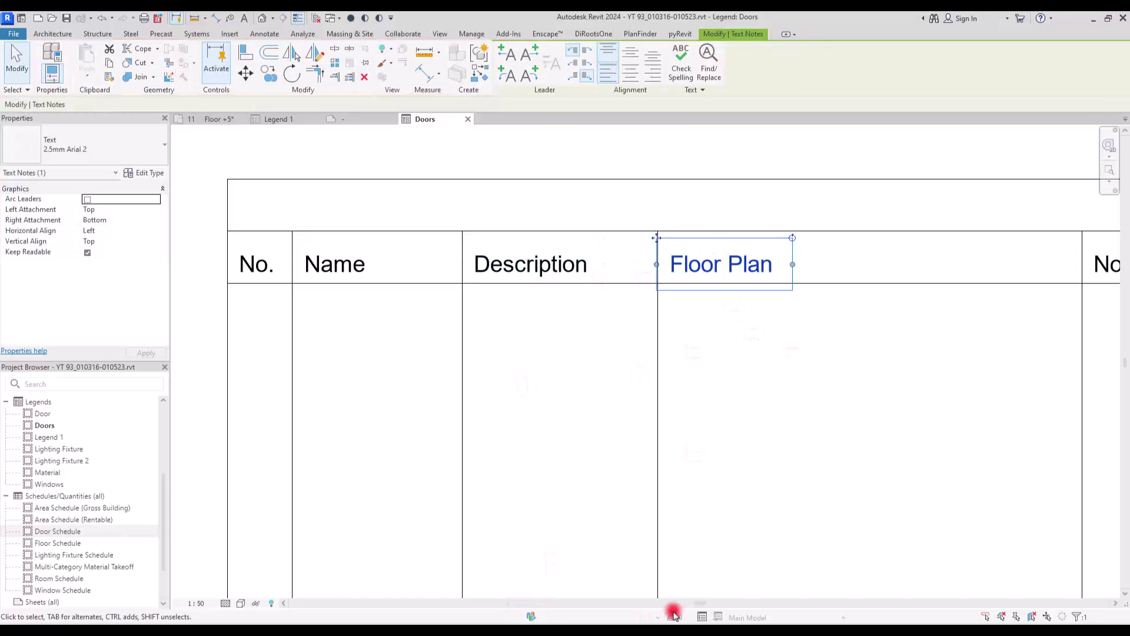
left_click_drag(676, 606, 944, 603)
double_click(245, 264)
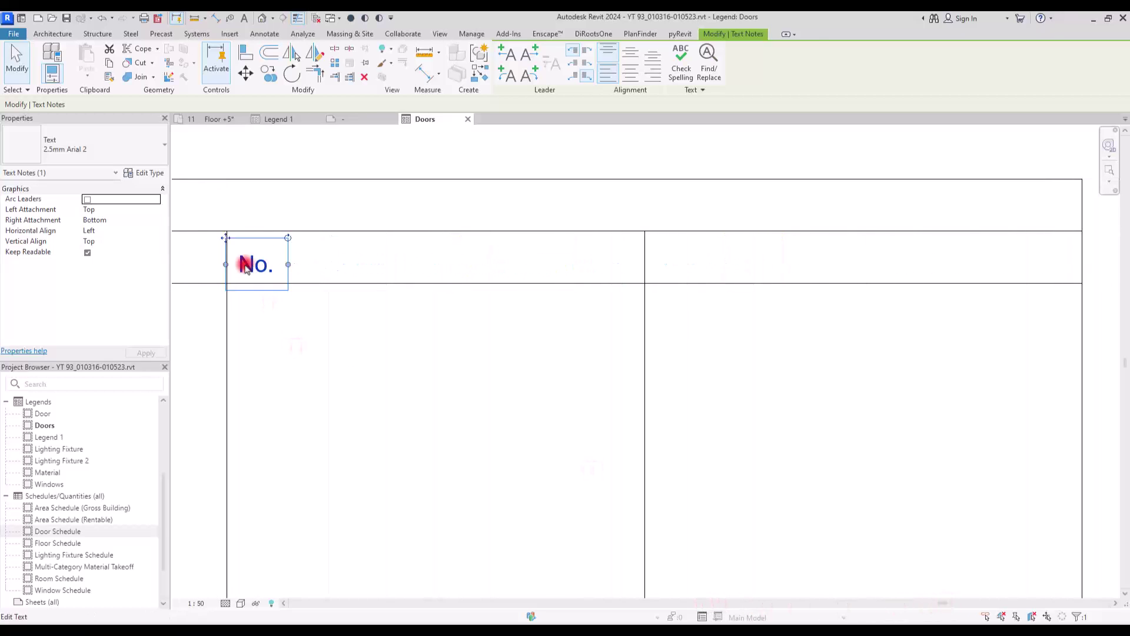
left_click_drag(283, 266, 214, 270)
type("Front elevation")
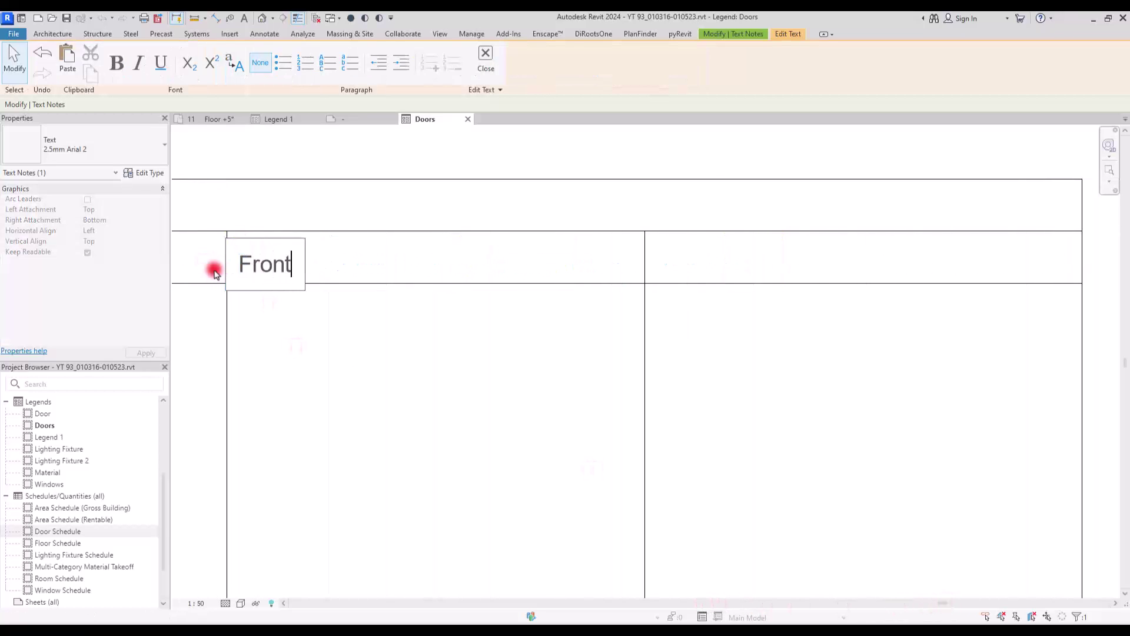
left_click(419, 377)
Step: Copy the "Front elevation" label into the last column's header cell and change the copy to "3D View"
left_click(311, 264)
left_click(331, 411)
left_click(269, 74)
key("c")
key("o")
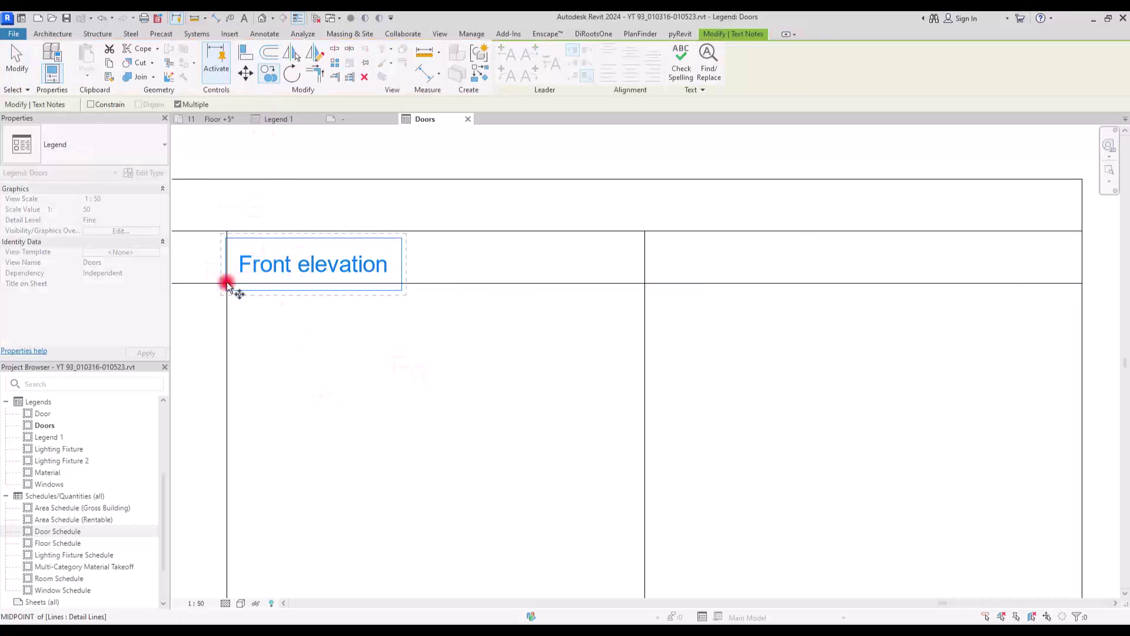
left_click(228, 285)
left_click(645, 280)
double_click(694, 254)
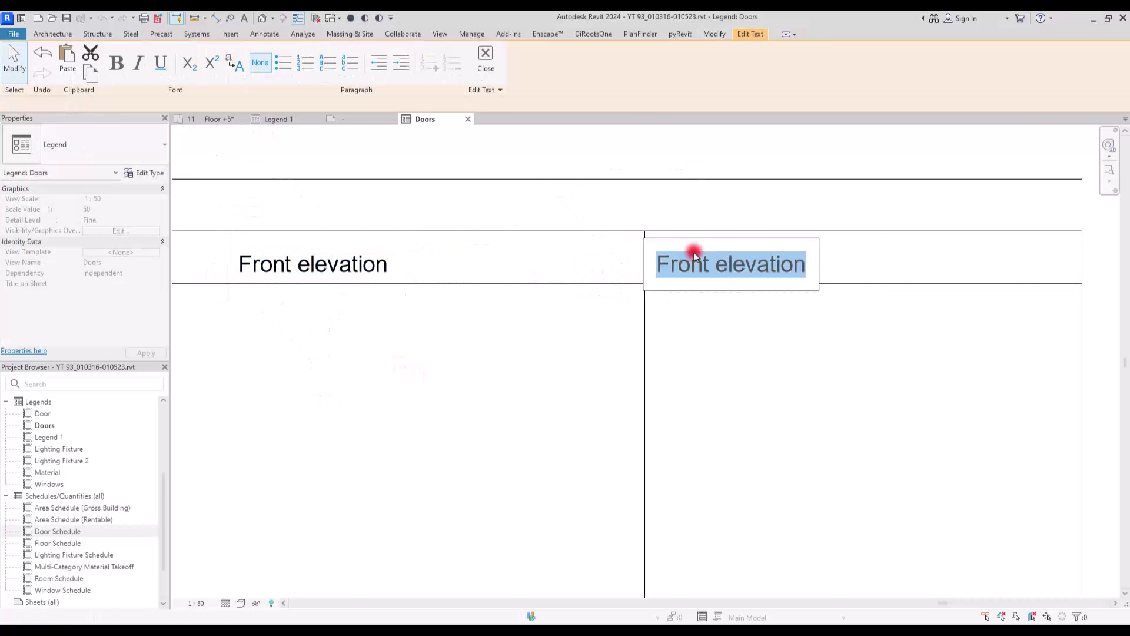
key("BackSpace")
type("3D V")
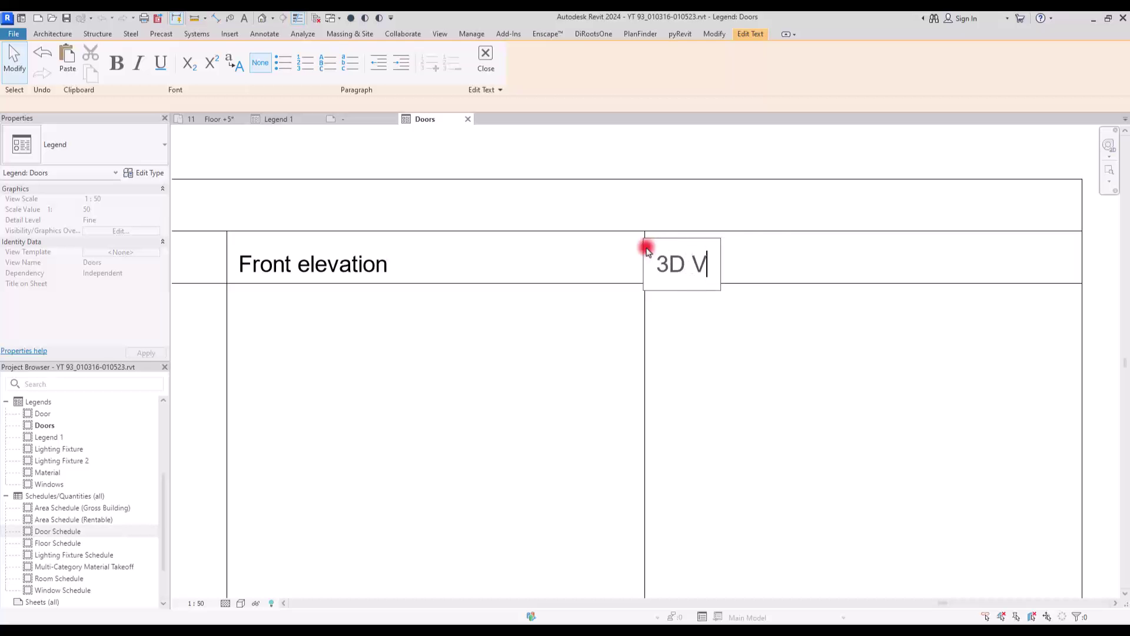
type("iew")
left_click(732, 355)
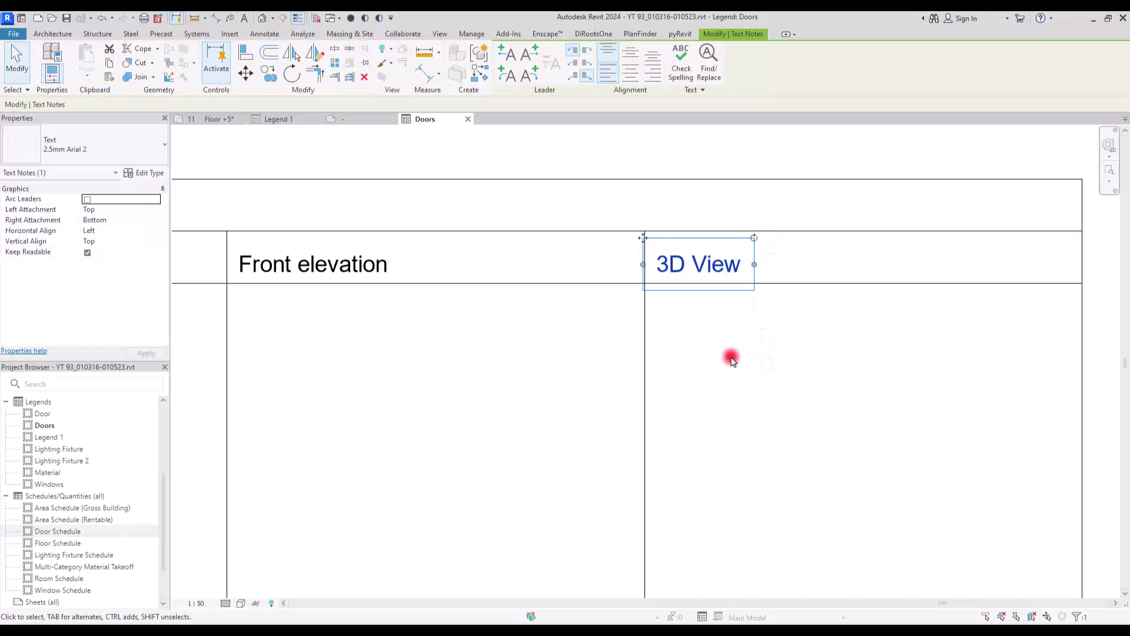
Step: Copy the "3D View" label up into the table's title row and change its text to "Door Legend"
left_click(269, 73)
left_click(754, 289)
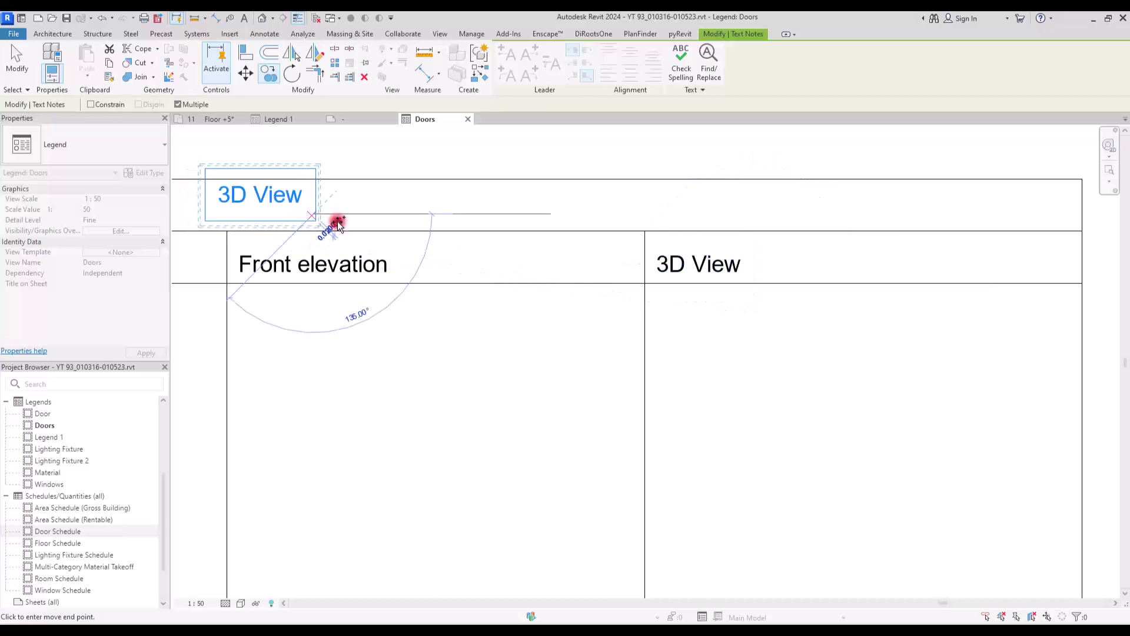
key("Escape")
scroll(824, 366, "down", 4)
scroll(656, 299, "up", 2)
double_click(658, 299)
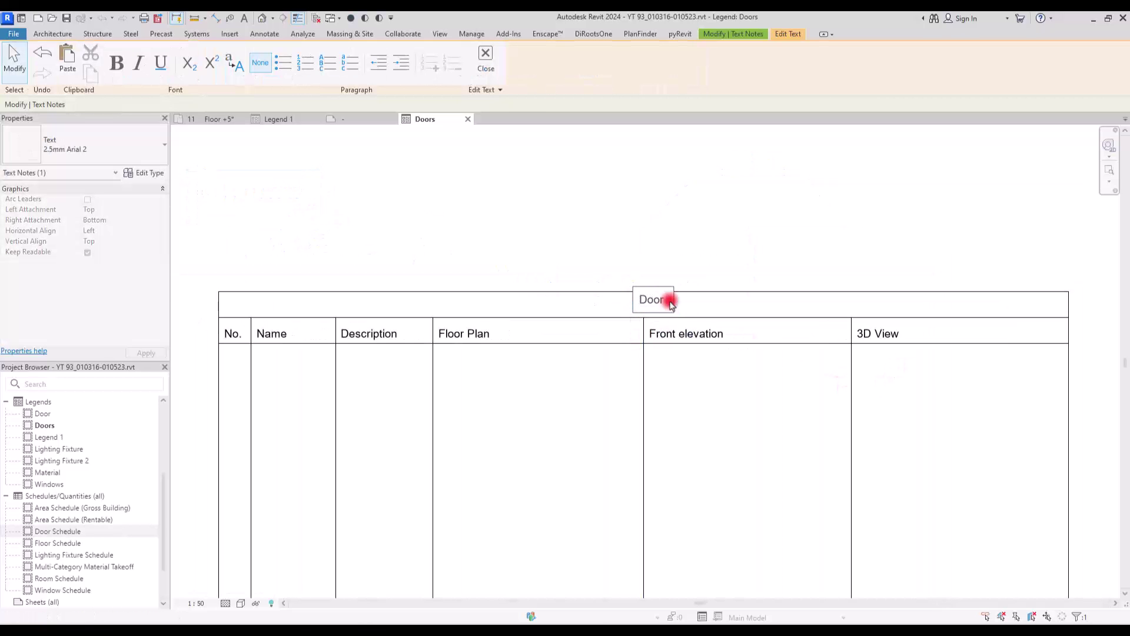
left_click(630, 239)
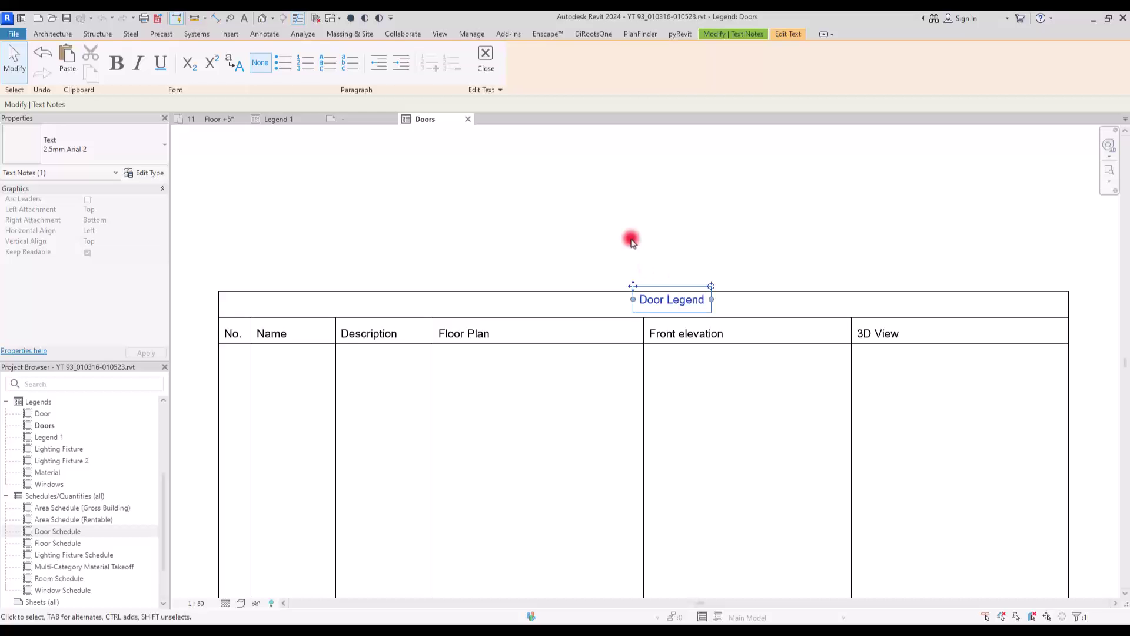
Step: Raise the table's upper border to heighten the title row, and enlarge and centre the "Door Legend" title in it
left_click_drag(632, 286, 533, 288, "ctrl")
left_click_drag(464, 290, 467, 264)
left_click(558, 297)
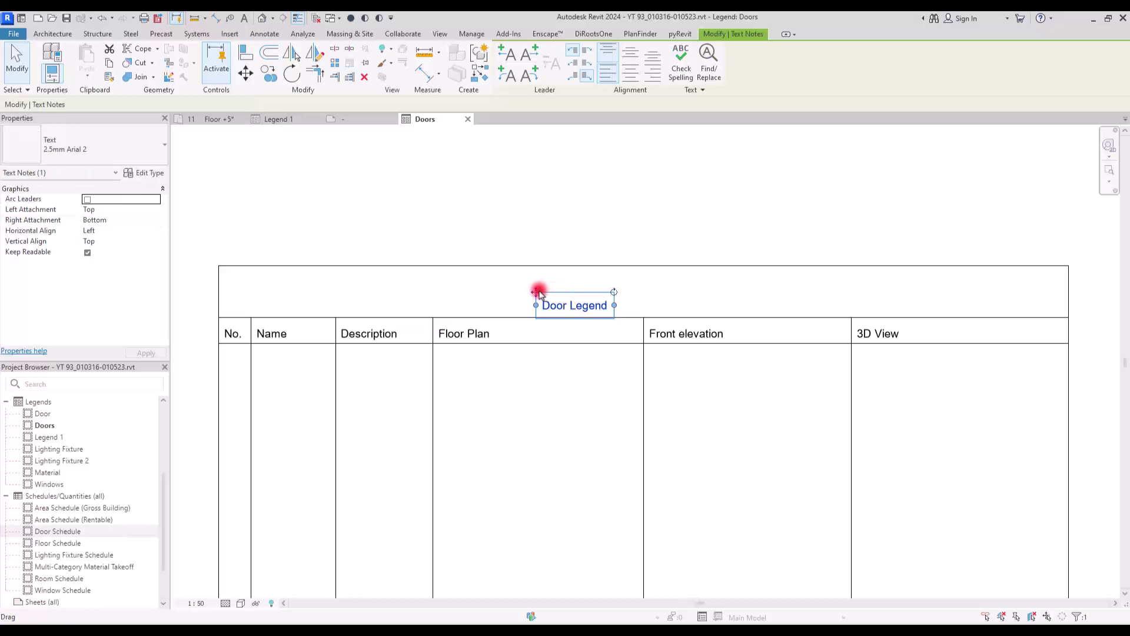
left_click_drag(535, 283, 557, 275, "ctrl")
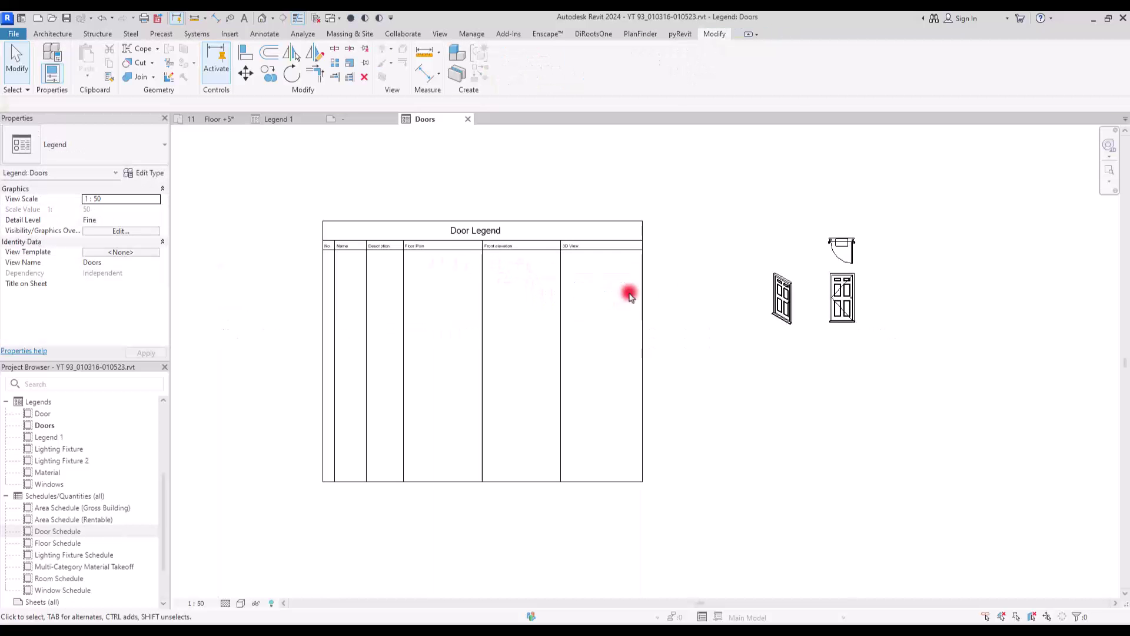
Step: Move the door's floor plan and front elevation symbols into the upper part of their matching table columns
left_click_drag(852, 248, 389, 273, "ctrl")
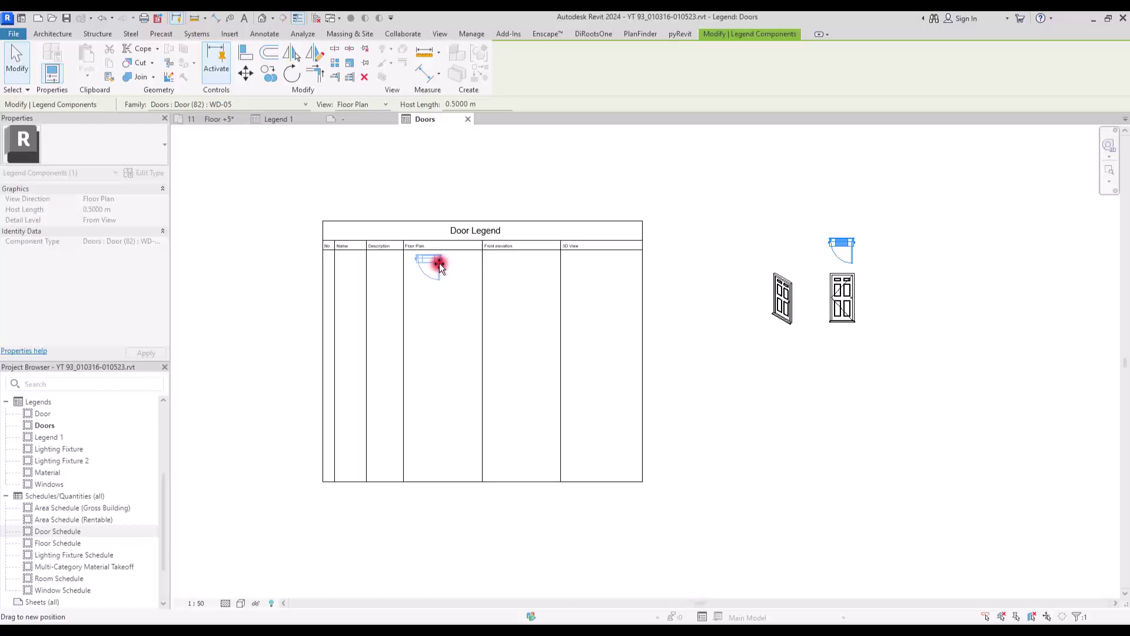
left_click_drag(439, 266, 438, 266, "ctrl")
left_click(835, 309)
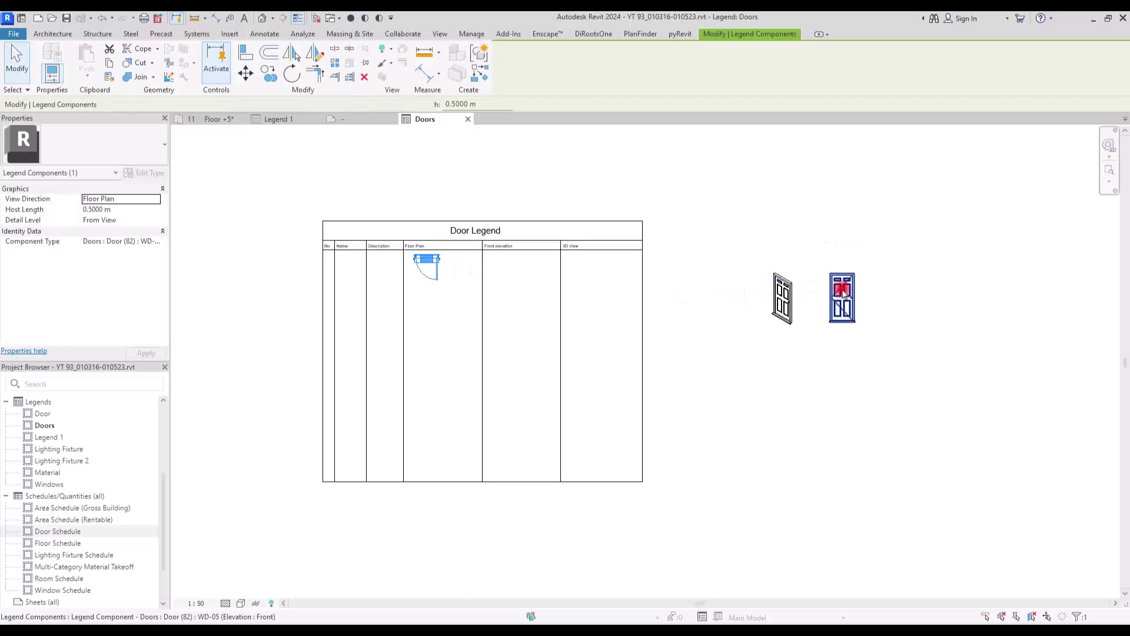
left_click_drag(828, 288, 487, 269)
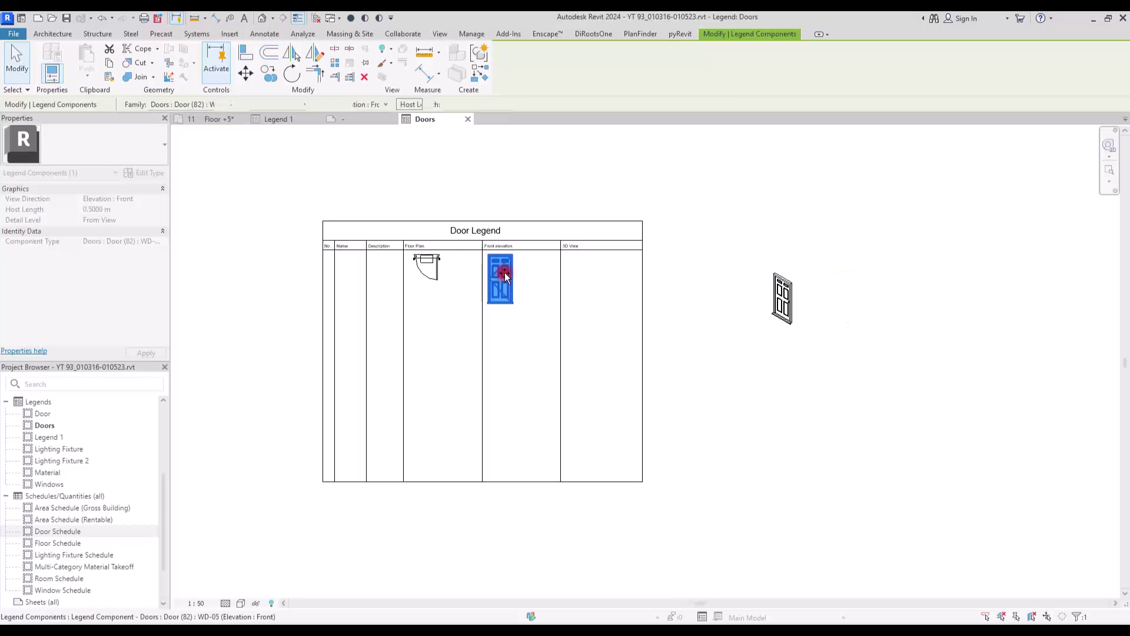
Step: Move the door's 3D view symbol into the upper part of the 3D View column
left_click(780, 299)
left_click_drag(775, 293, 515, 243)
left_click(482, 422)
Step: Narrow the Floor Plan and Front elevation columns by shifting the dividers that close them inward, together with the adjoining labels and door symbols
scroll(578, 245, "up", 3)
left_click(638, 274)
left_click(616, 193, "ctrl")
left_click(579, 242, "ctrl")
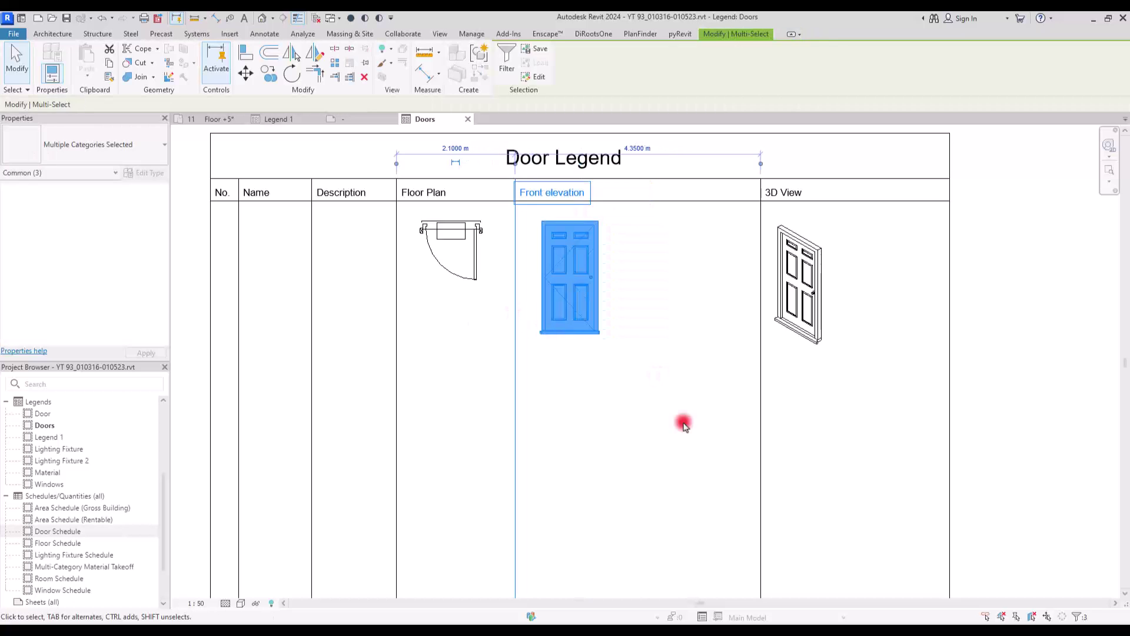
left_click(683, 421)
left_click(795, 277)
left_click(796, 192, "ctrl")
left_click_drag(760, 249, 639, 249)
Step: Pull the table's outer border in to narrow the 3D View column, and centre the 3D door symbol in it
left_click(925, 335)
left_click_drag(949, 305, 735, 305)
left_click(814, 240)
middle_click_drag(802, 315, 885, 311)
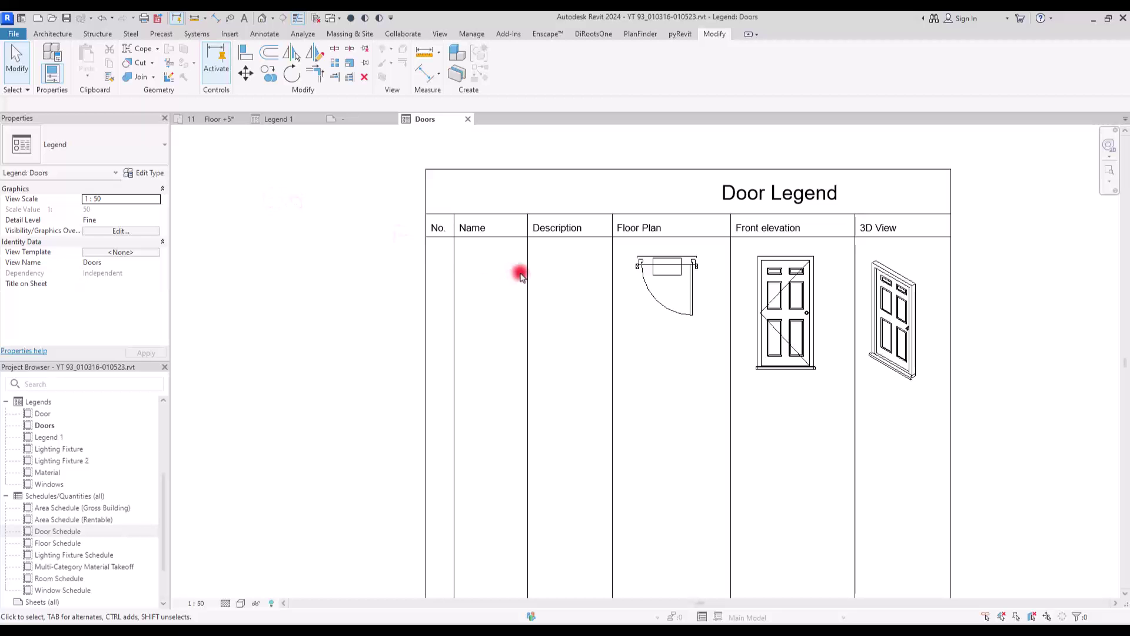
Step: Widen the Description column by moving the No., Name and Description labels outward together with their column lines
left_click_drag(550, 263, 366, 318)
left_click(541, 220, "ctrl")
left_click(472, 229, "ctrl")
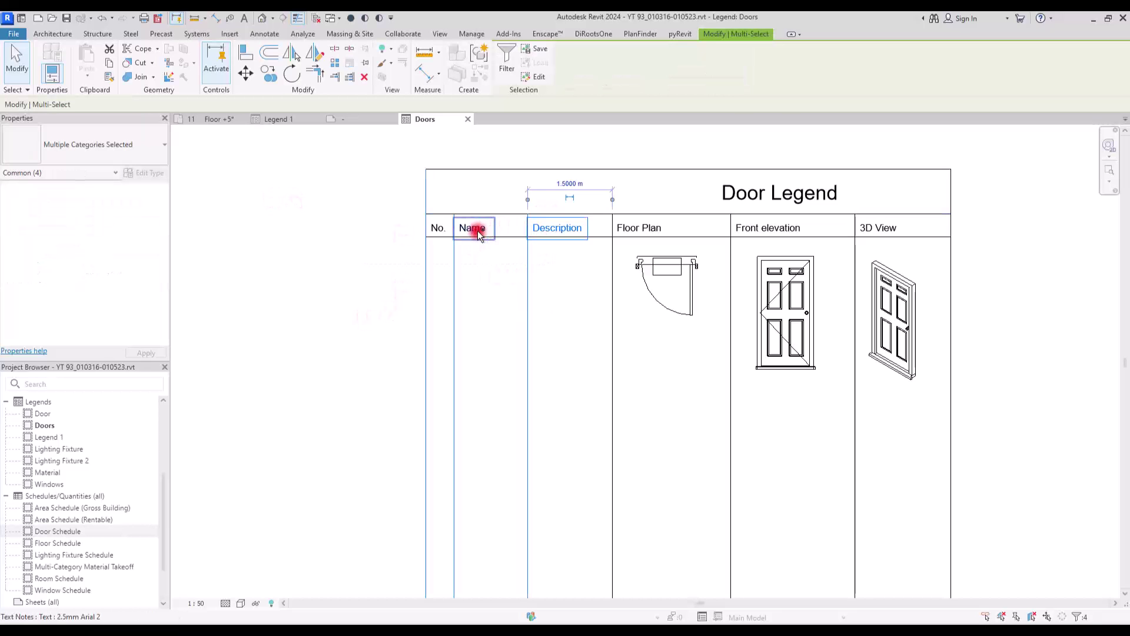
left_click(439, 229, "ctrl")
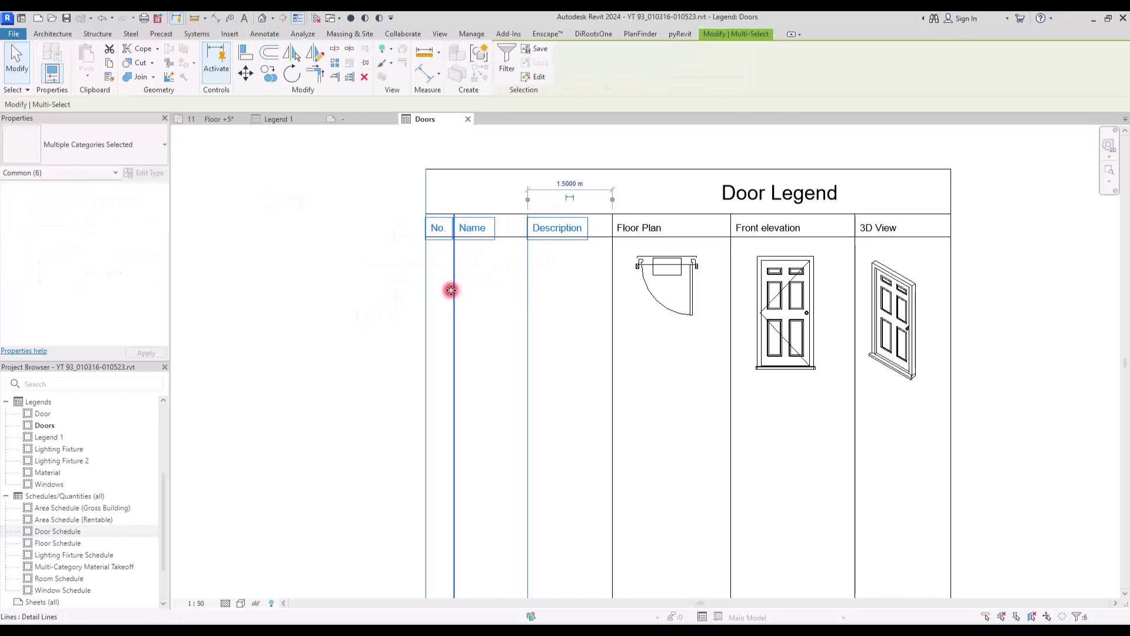
left_click_drag(451, 289, 412, 281)
left_click(302, 263)
Step: Widen the Name column by moving the No. and Name labels and their lines outward, and recentre the "Door Legend" title
left_click(414, 257, "ctrl")
left_click(386, 253, "ctrl")
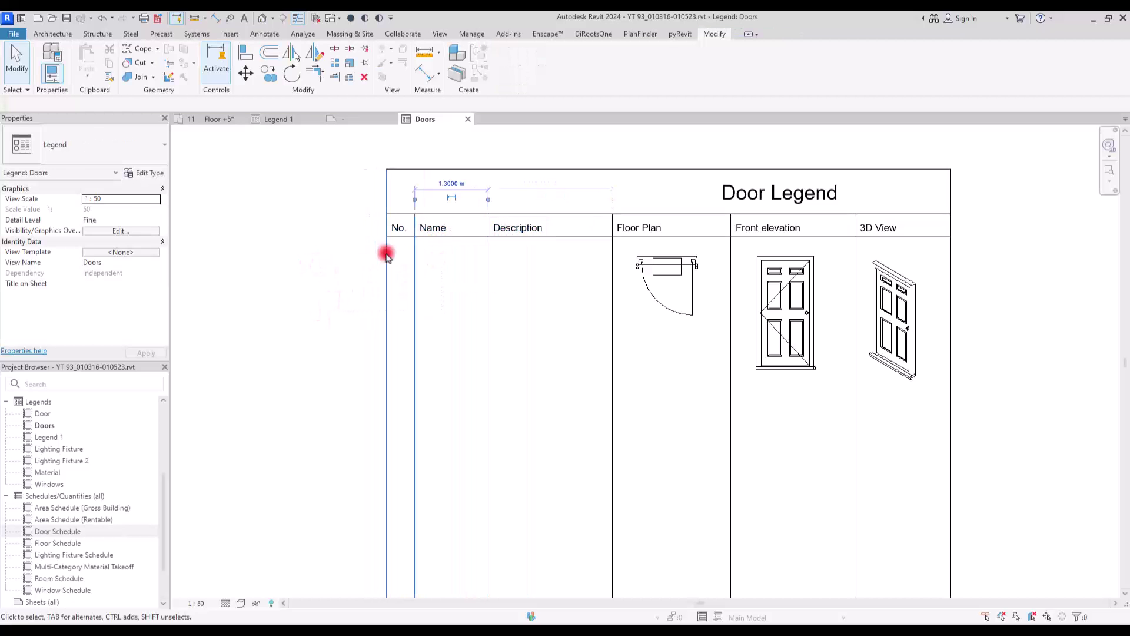
left_click(432, 231, "ctrl")
left_click(394, 229, "ctrl")
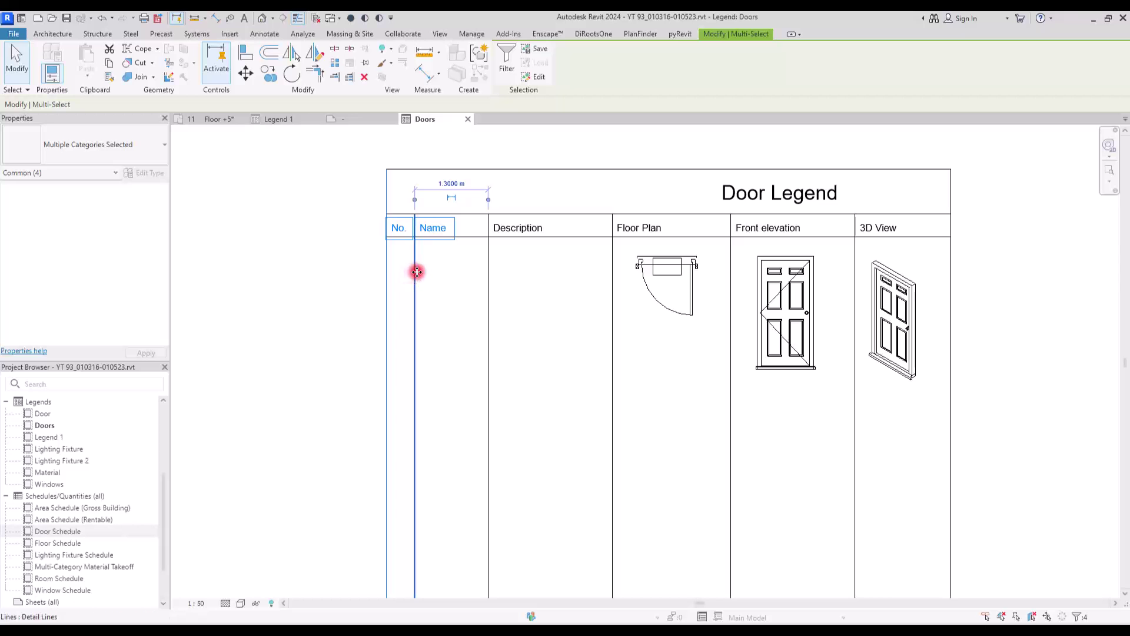
left_click_drag(416, 270, 391, 266)
left_click(313, 271)
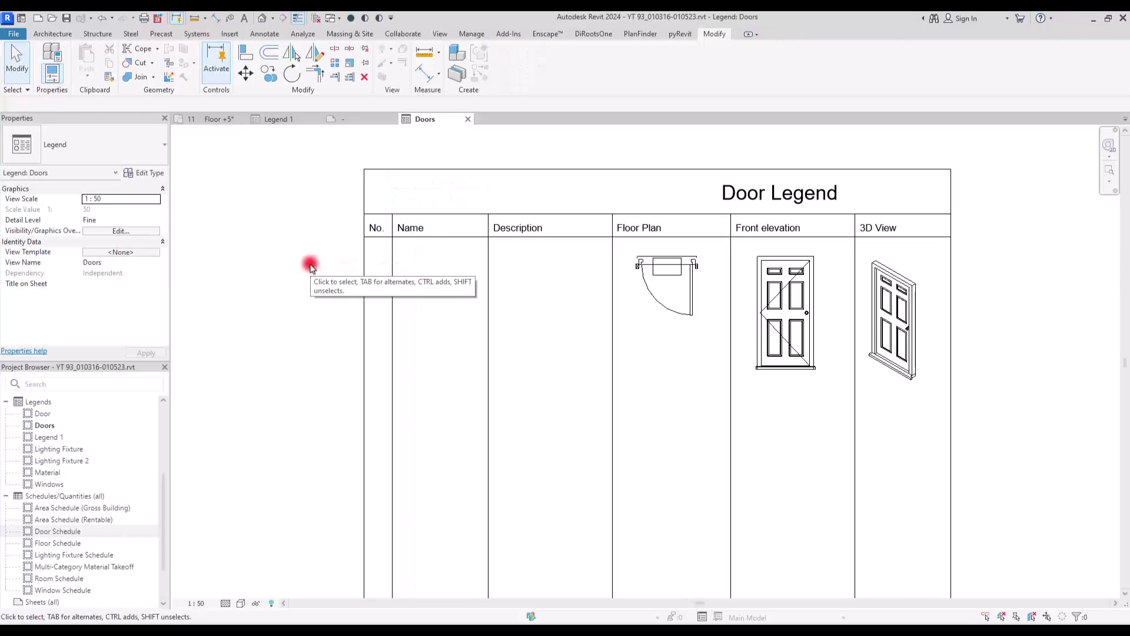
left_click(778, 191)
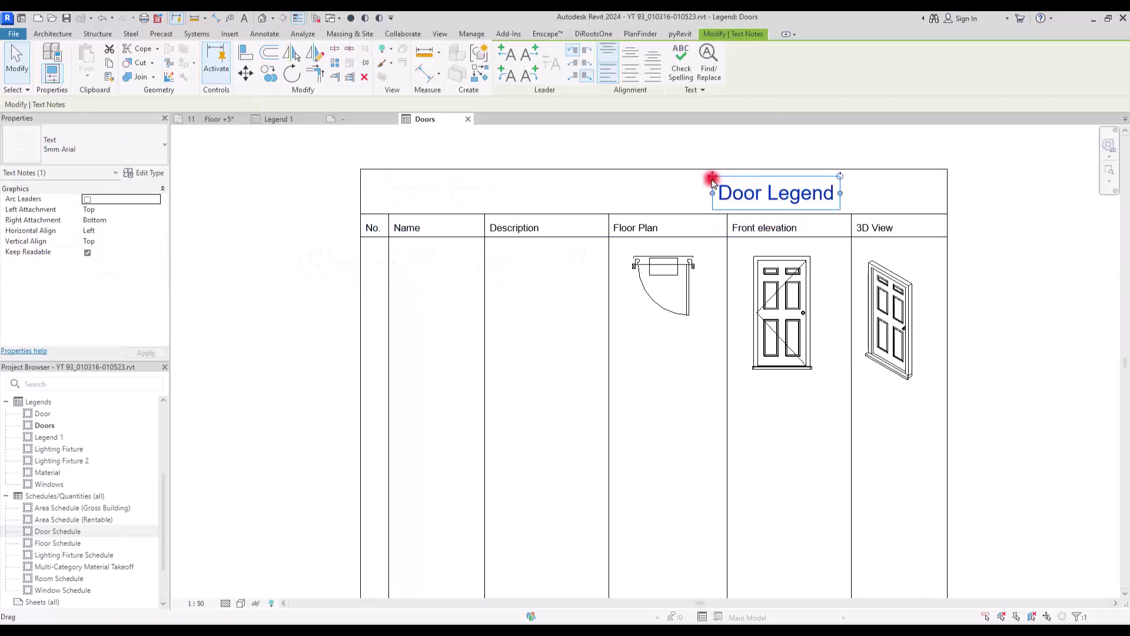
left_click_drag(712, 176, 553, 177, "ctrl")
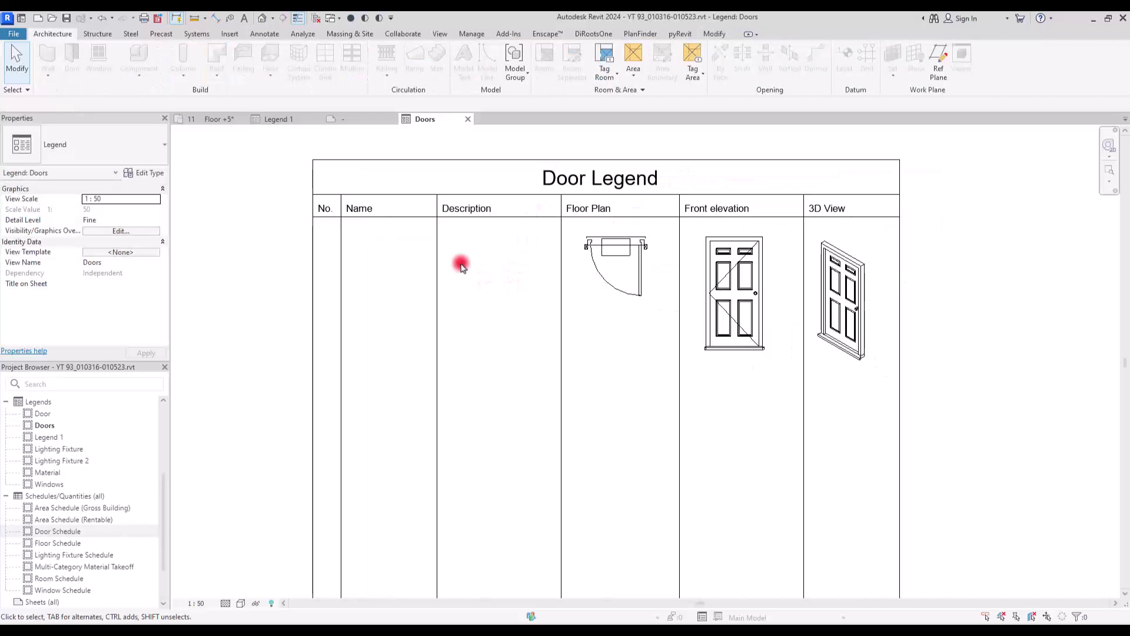
Step: Copy the header row's lower line down below the door symbols to close the first door row
left_click(514, 216)
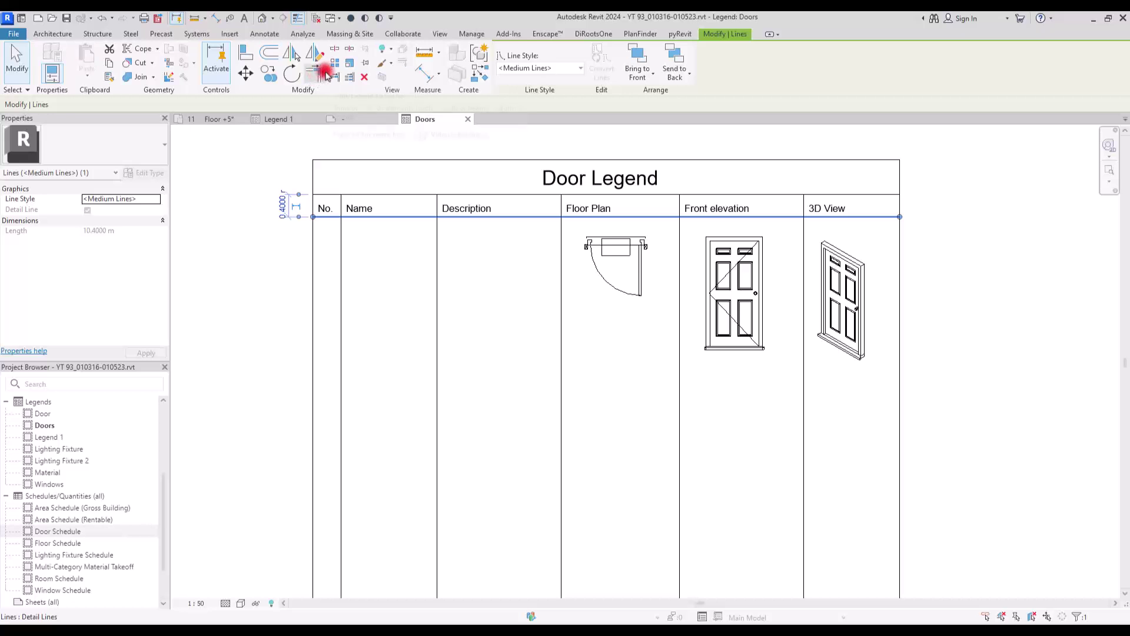
left_click(269, 74)
left_click(900, 217)
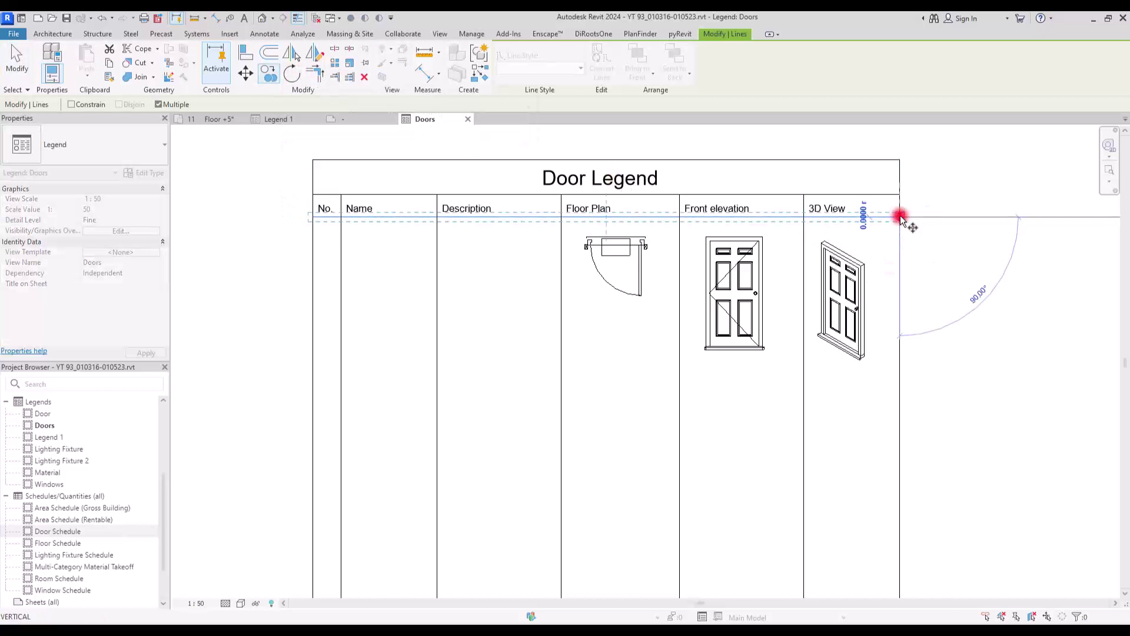
left_click(899, 385)
key("Escape")
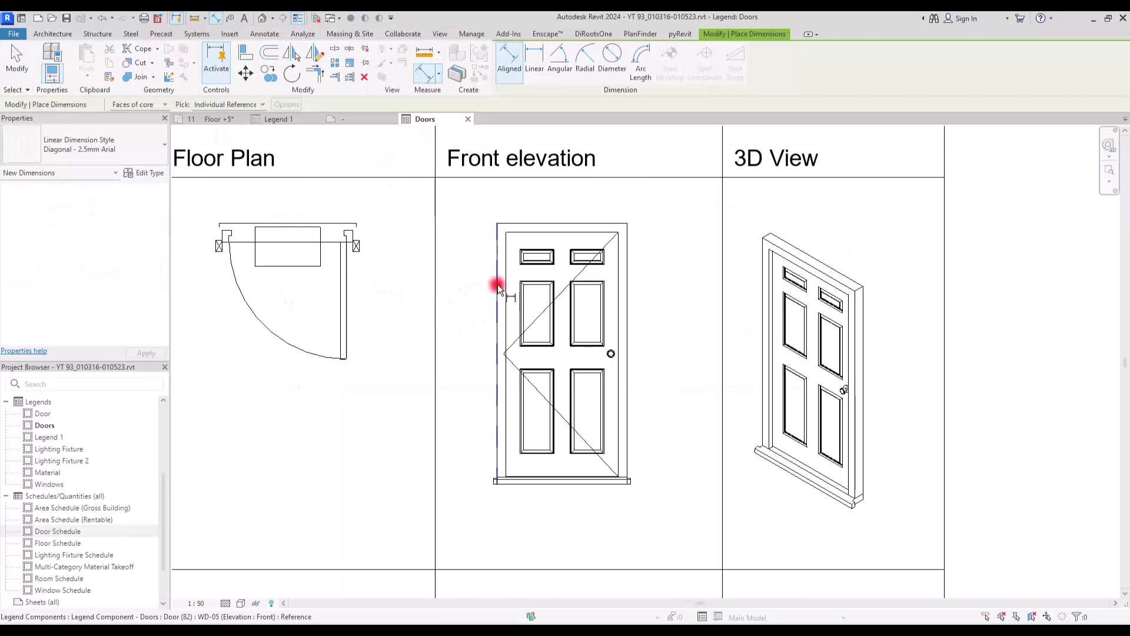
Step: Dimension the door's overall width above the front elevation symbol
left_click(497, 284)
left_click(628, 283)
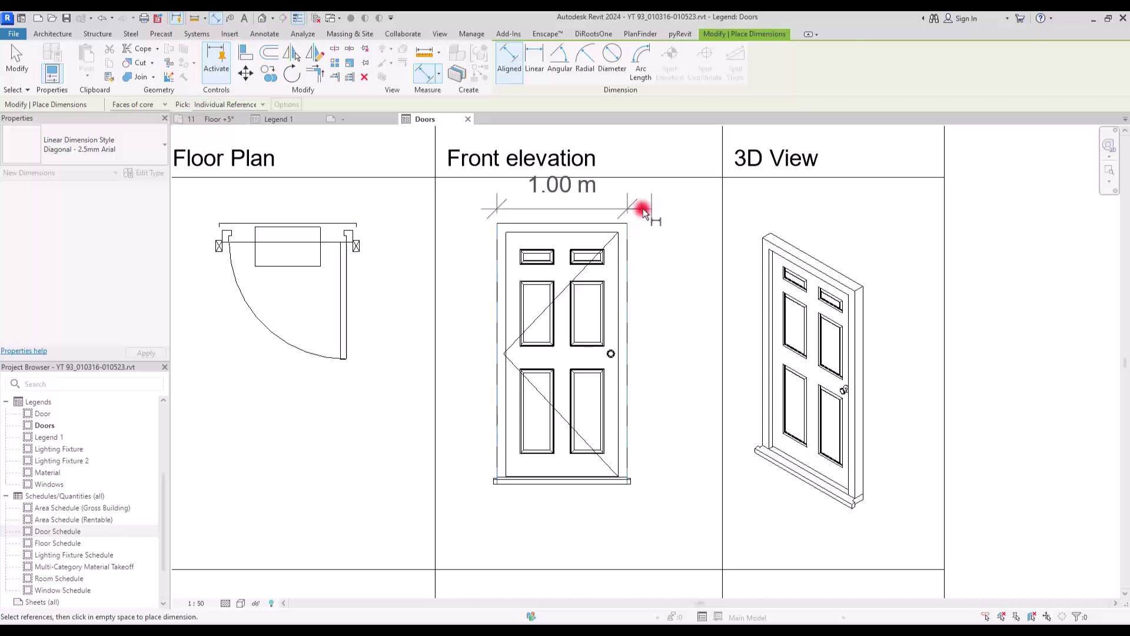
left_click(643, 208)
key("Escape")
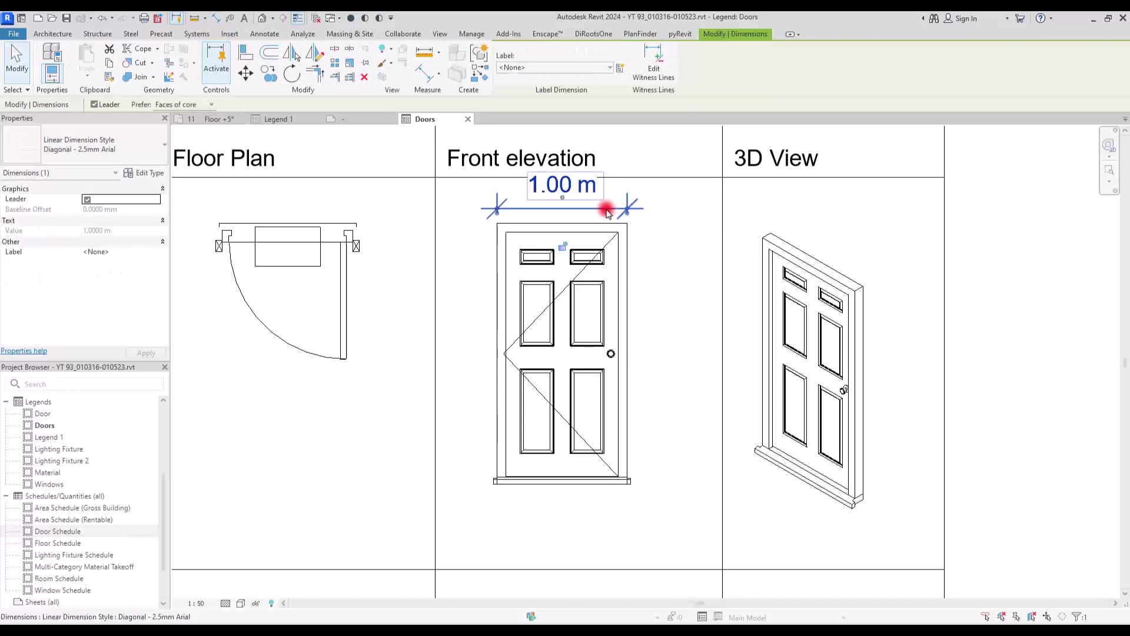
Step: Duplicate the width dimension's type and set the new type's text size to 1.5 mm and text offset to 1 mm
left_click(133, 172)
left_click(650, 144)
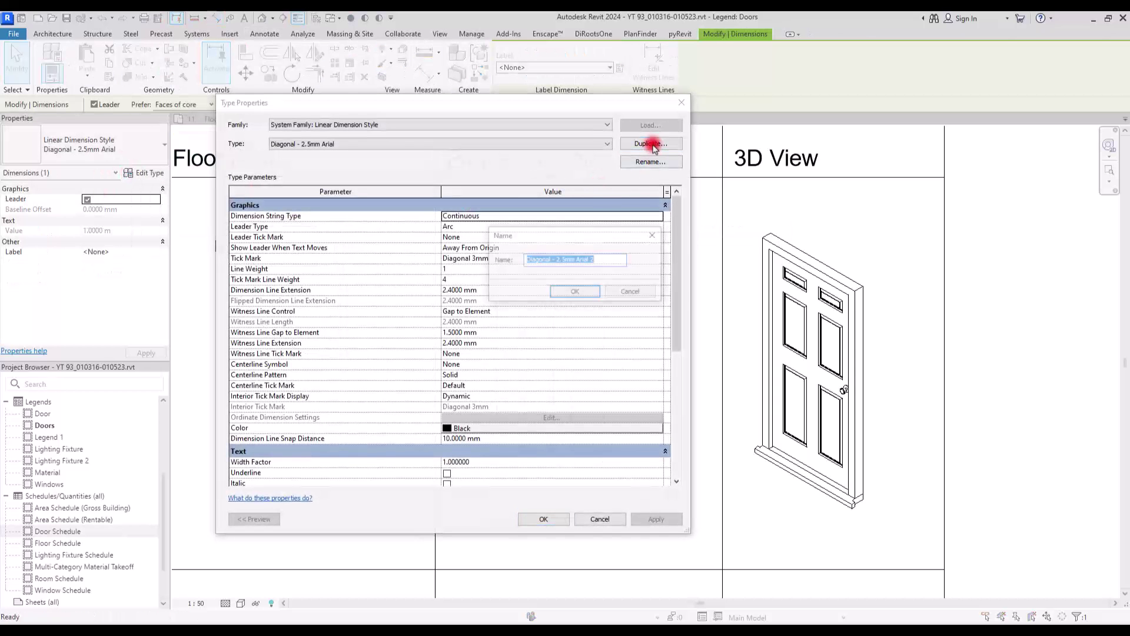
left_click(575, 293)
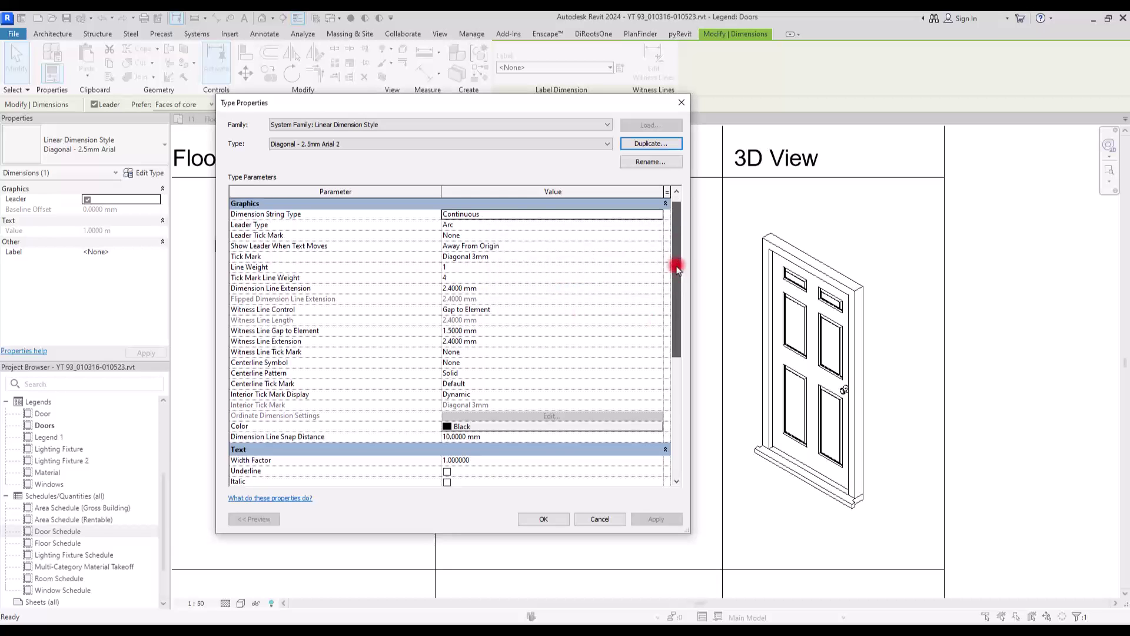
left_click_drag(675, 265, 671, 361)
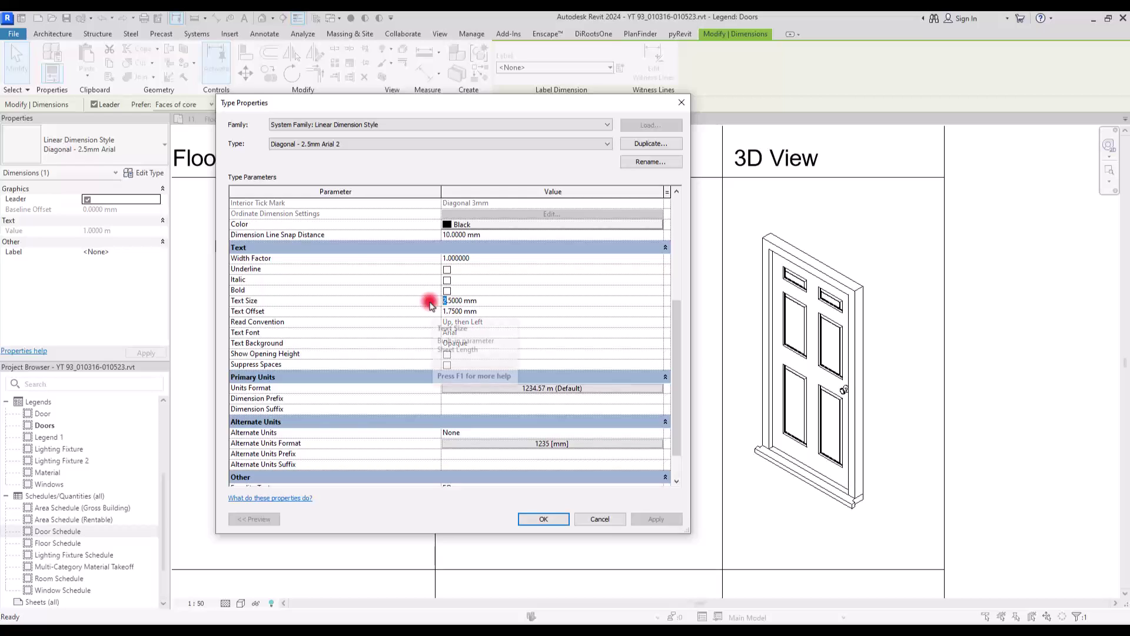
type("1")
left_click(548, 310)
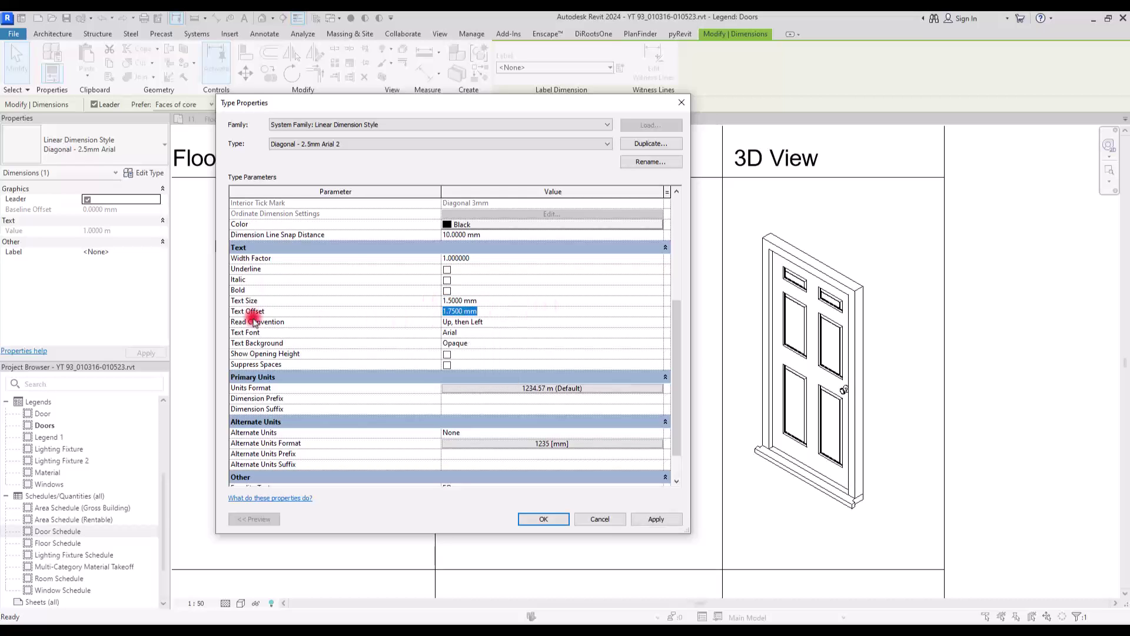
left_click_drag(447, 311, 459, 311)
type("0")
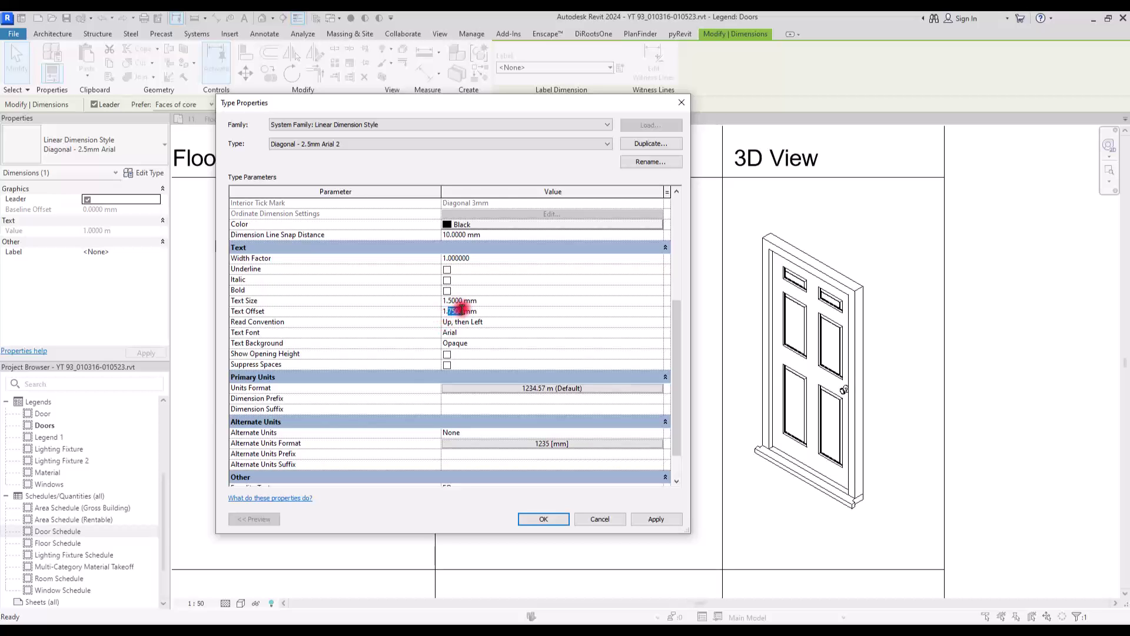
key("Return")
scroll(550, 326, "down", 2)
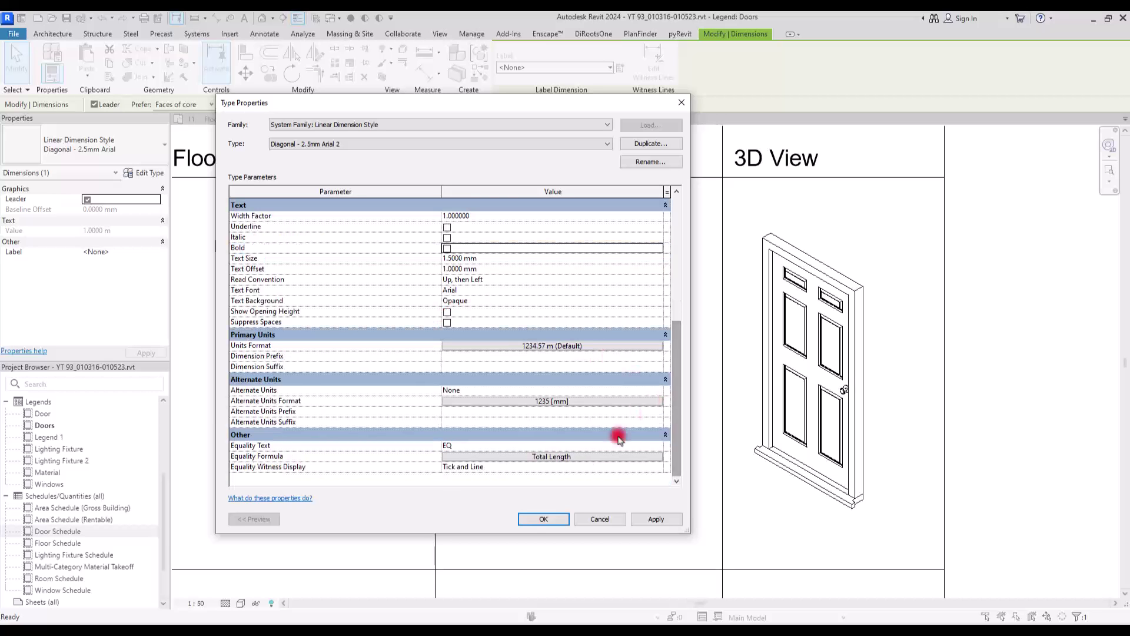
left_click(543, 518)
left_click(665, 227)
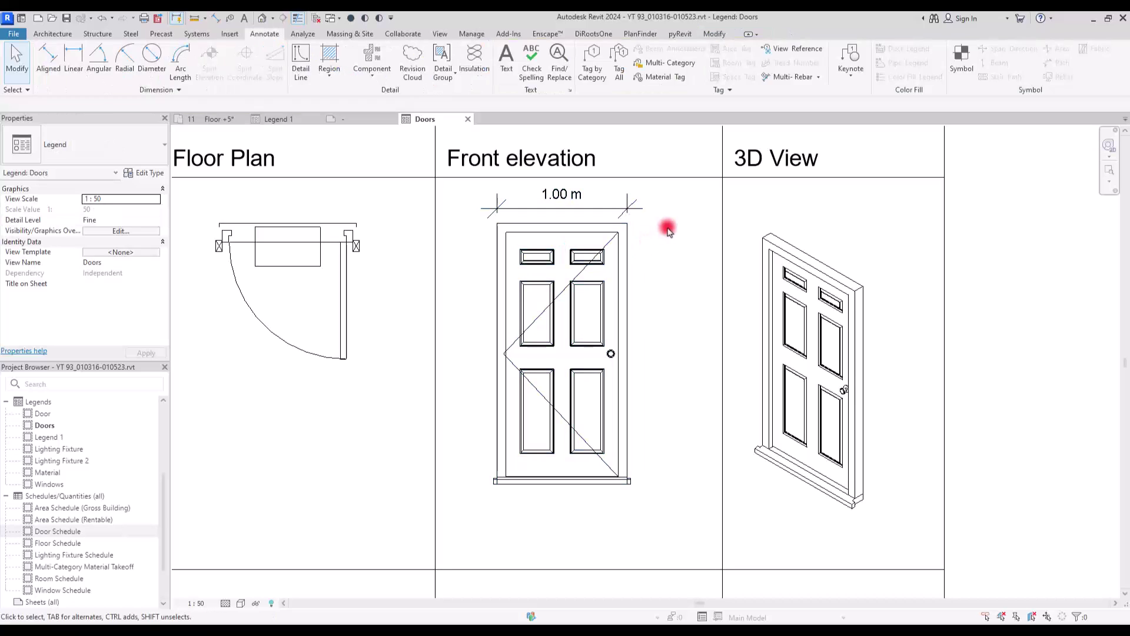
Step: Dimension the door's overall height beside the front elevation, using the "Diagonal - 2.5mm Arial 2" dimension type
left_click(612, 208)
left_click(423, 73)
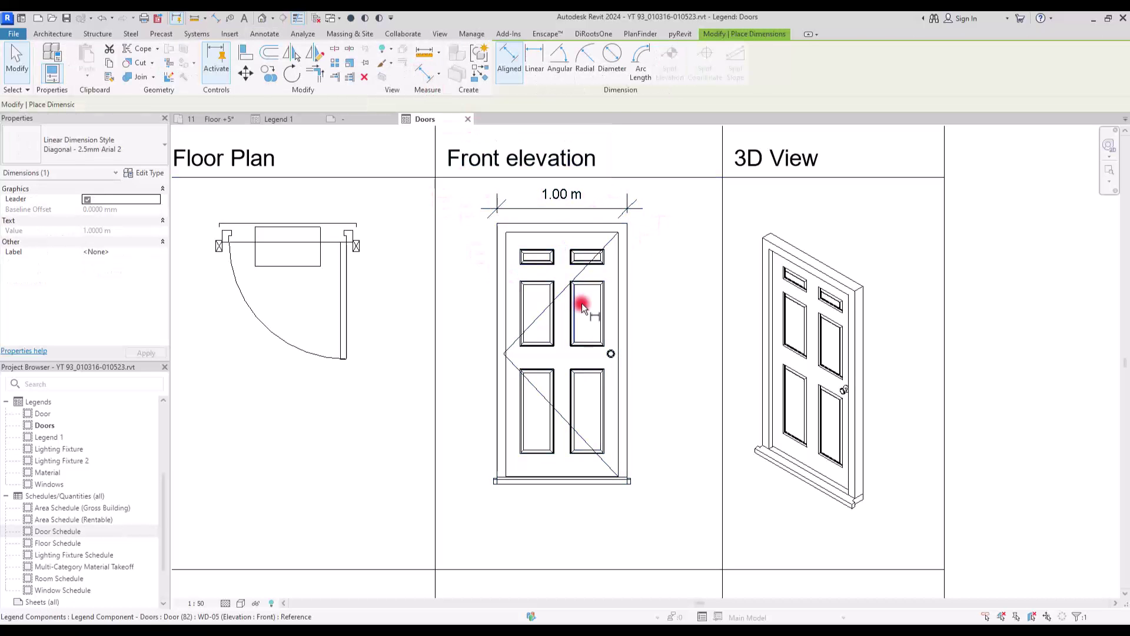
left_click(615, 223)
left_click(605, 480)
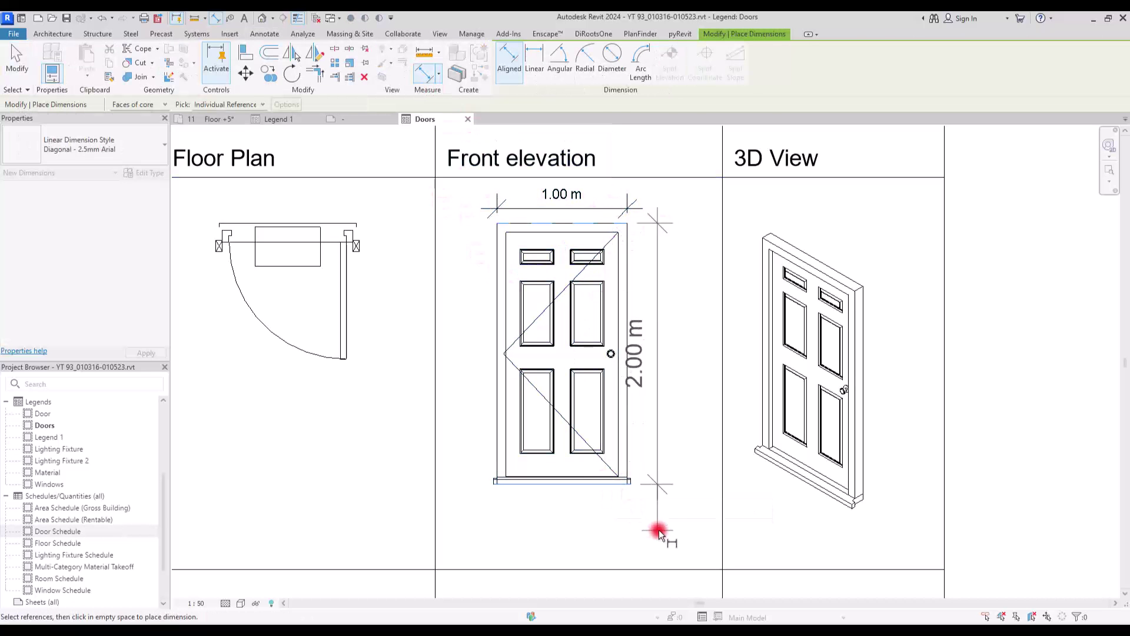
left_click(668, 533)
key("Escape")
key("Escape")
scroll(673, 270, "down", 2)
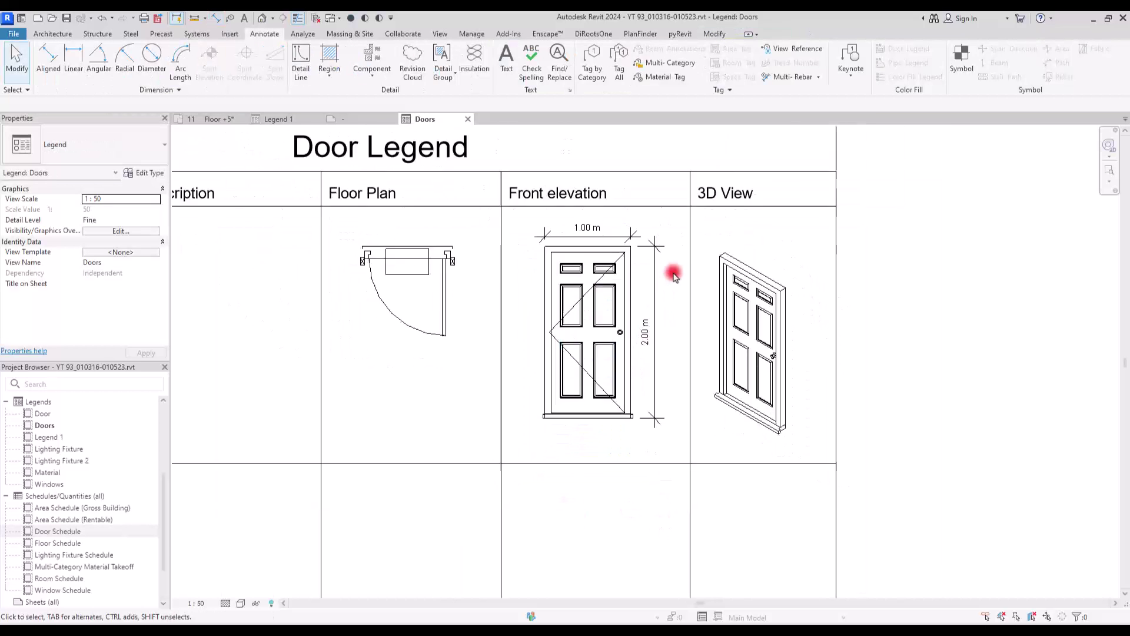
Step: Dimension the door frame's width and the bottom sill's height at the lower corner of the front elevation
scroll(461, 242, "up", 3)
left_click(54, 61)
left_click(433, 522)
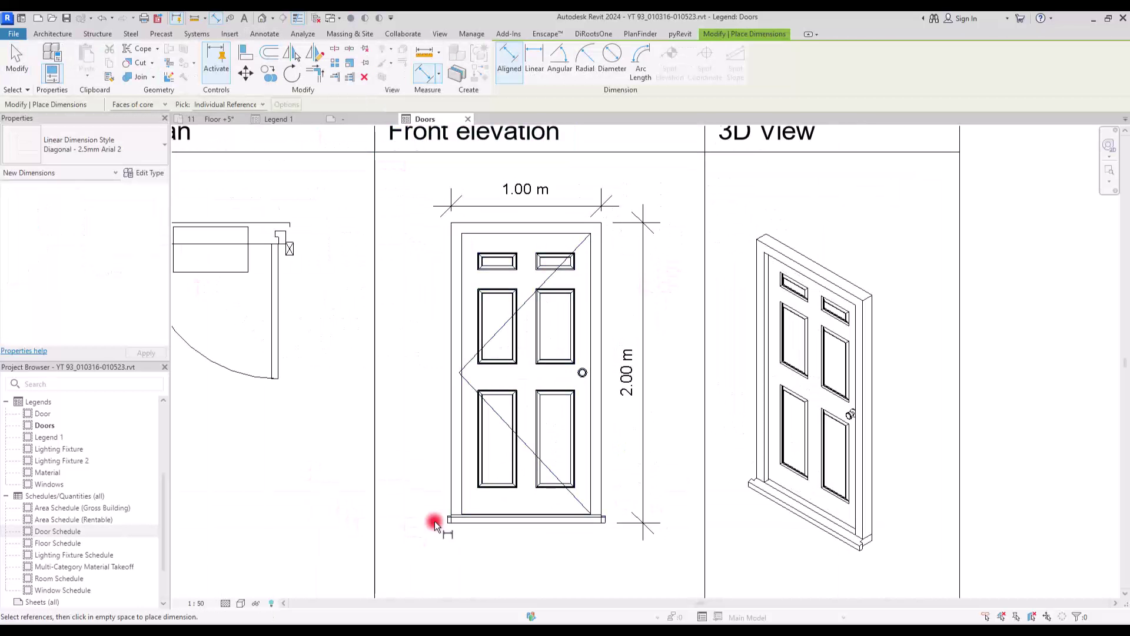
scroll(450, 499, "up", 5)
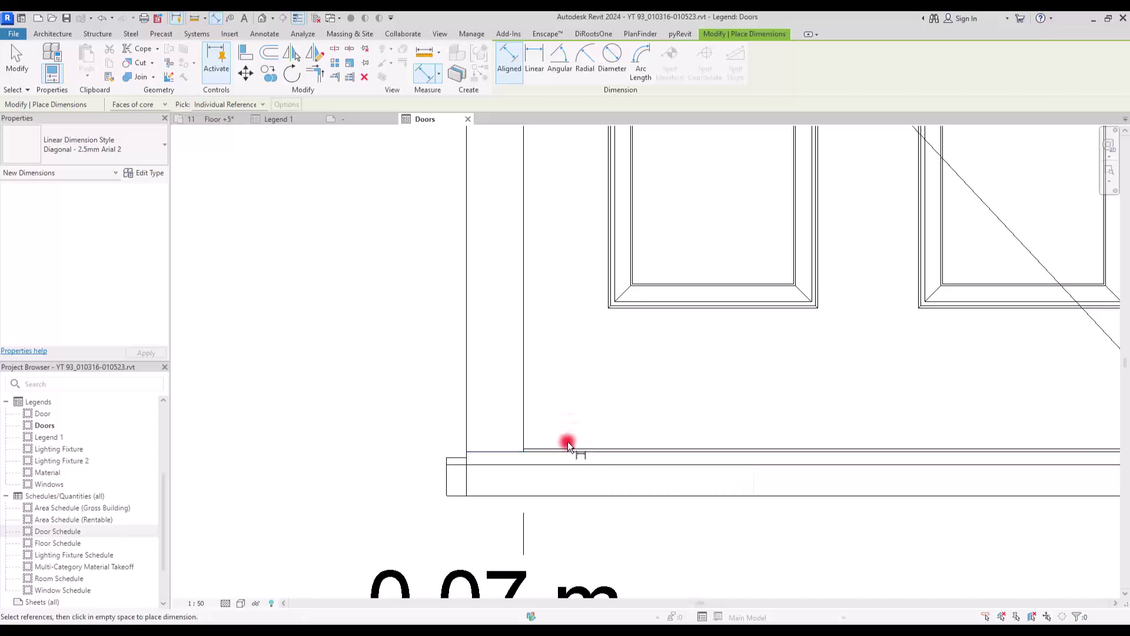
left_click(564, 453)
scroll(615, 464, "down", 3)
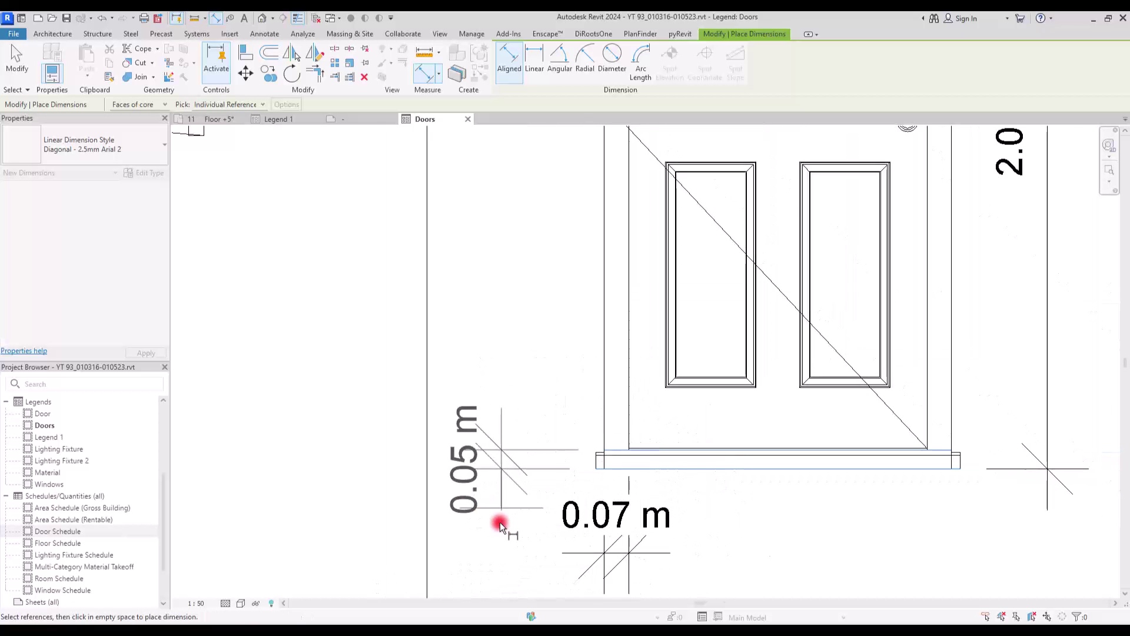
left_click(535, 583)
key("Escape")
key("Escape")
scroll(661, 520, "down", 2)
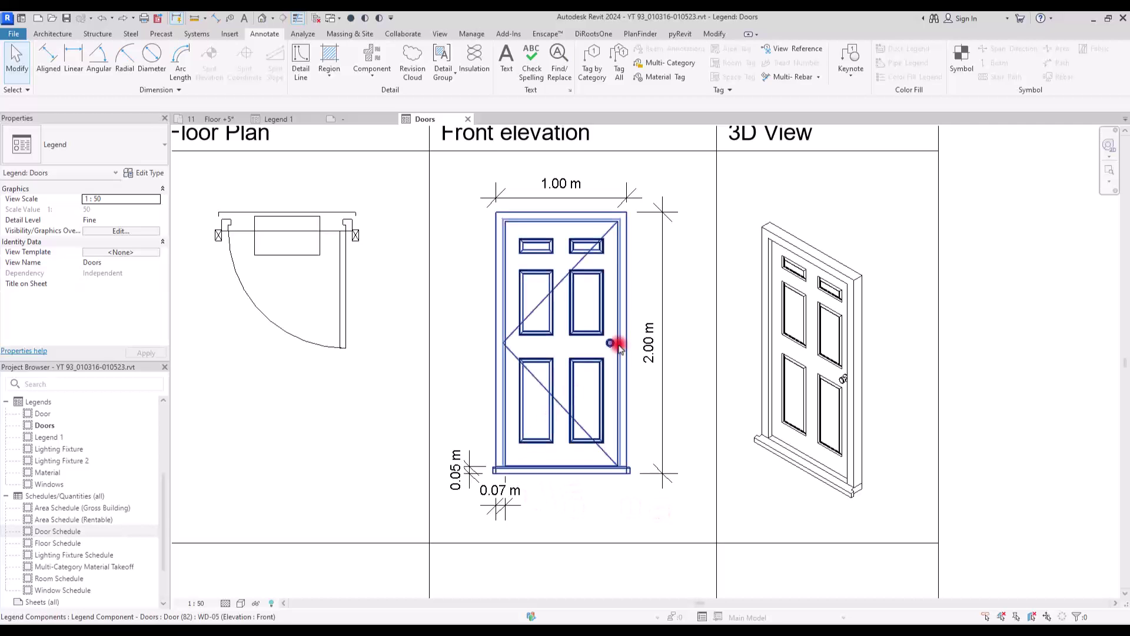
Step: Override the project units in the door height dimension's type, setting its format to centimeters with 0 decimal places
left_click(661, 335)
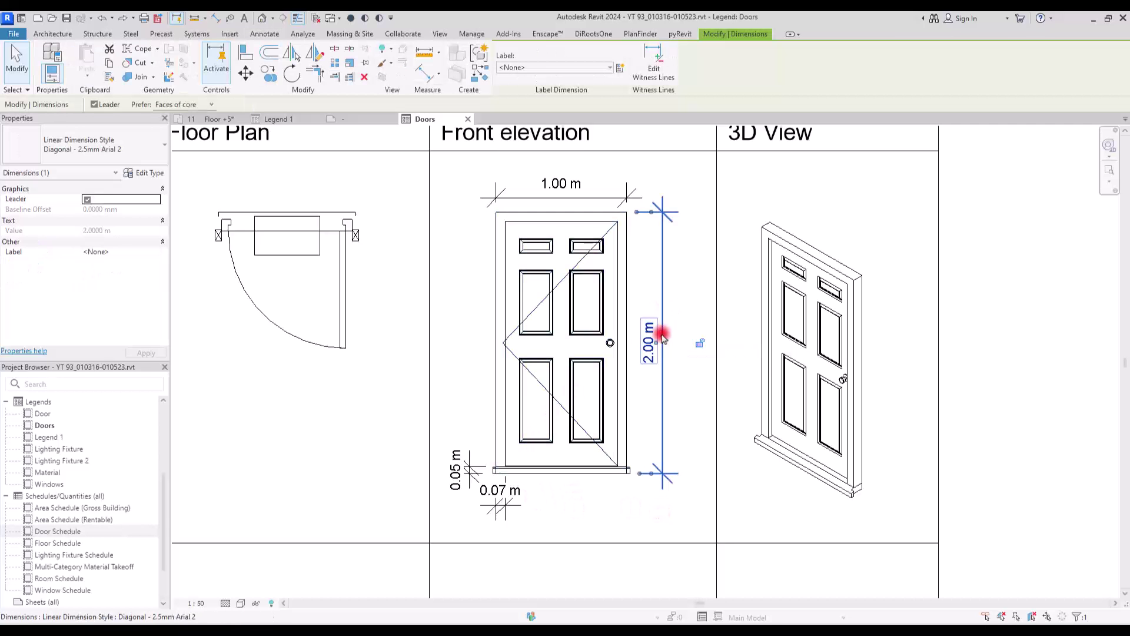
left_click(143, 172)
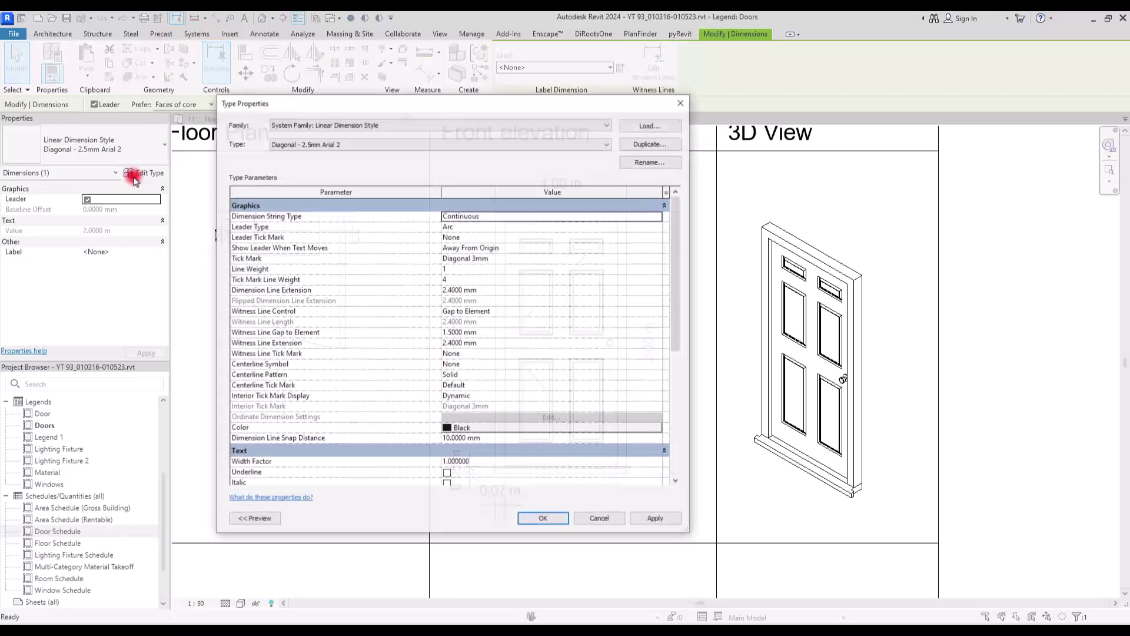
left_click_drag(677, 222, 670, 370)
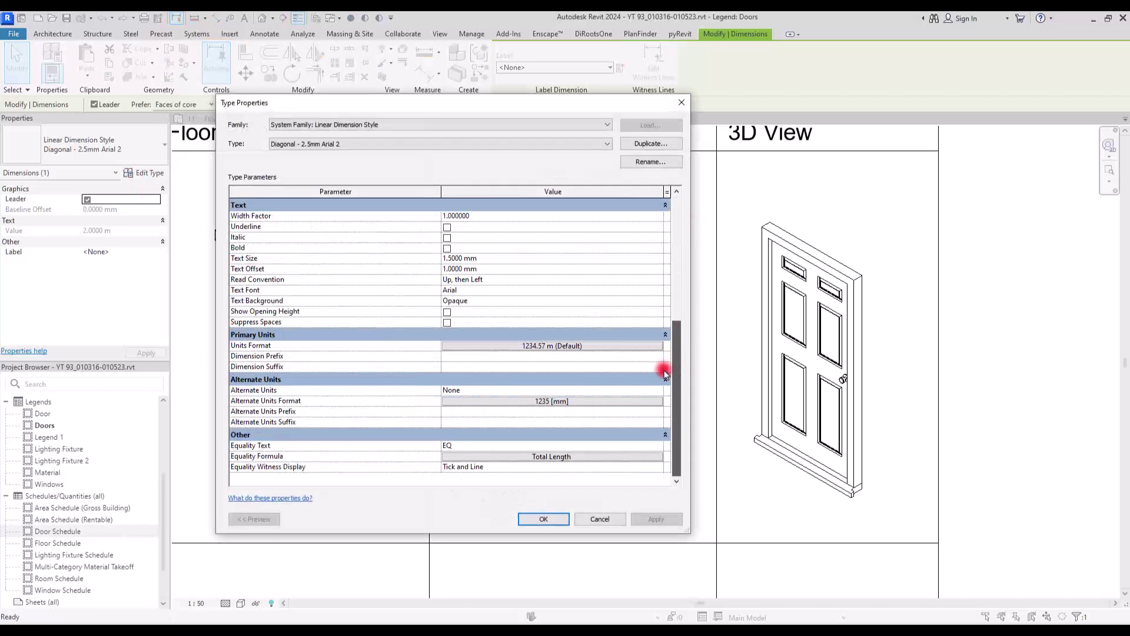
left_click(503, 345)
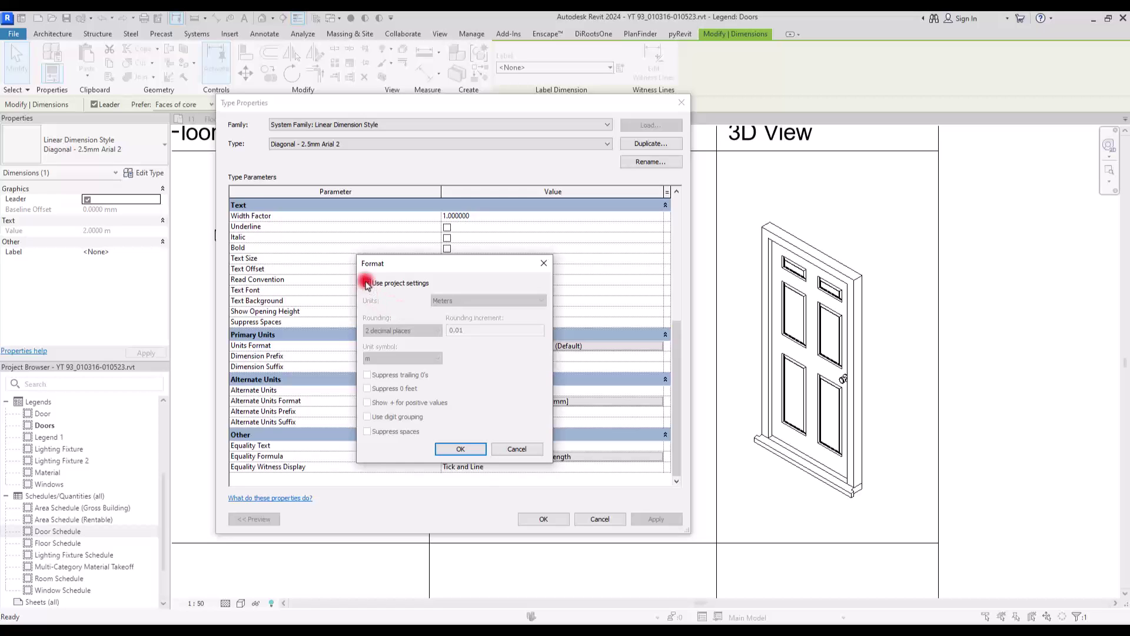
left_click(367, 283)
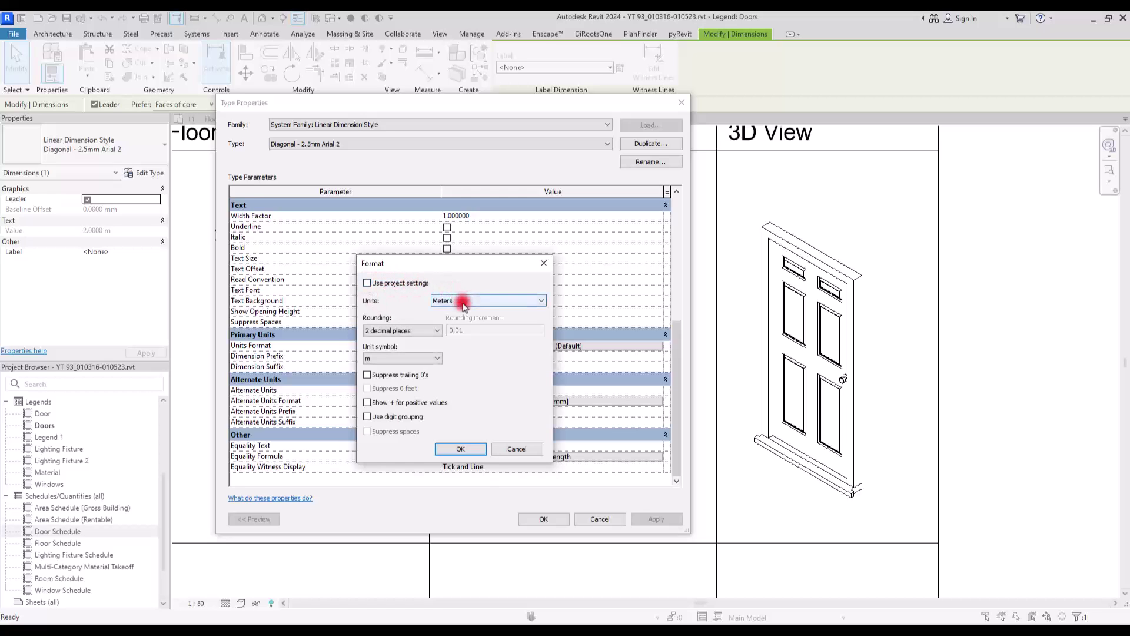
left_click(462, 300)
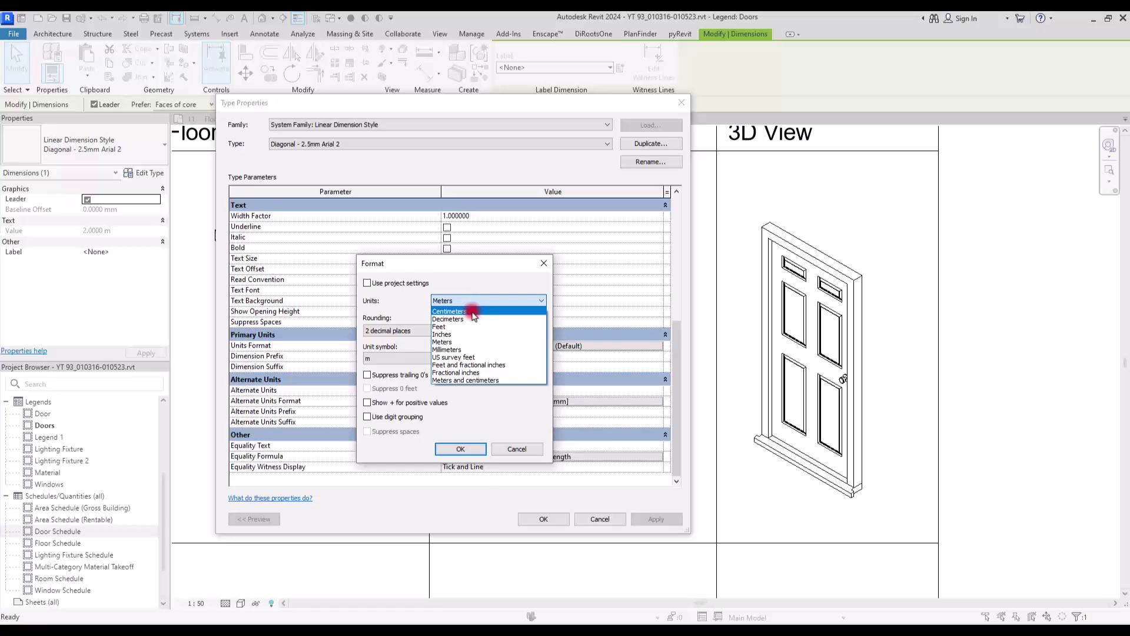
left_click(473, 312)
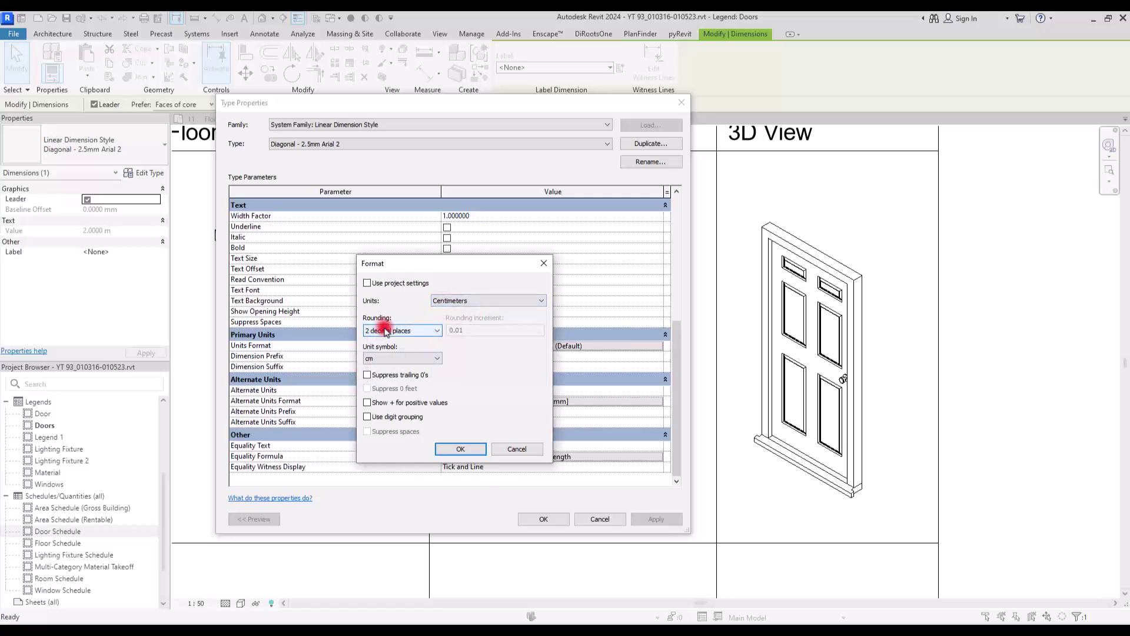
left_click(393, 370)
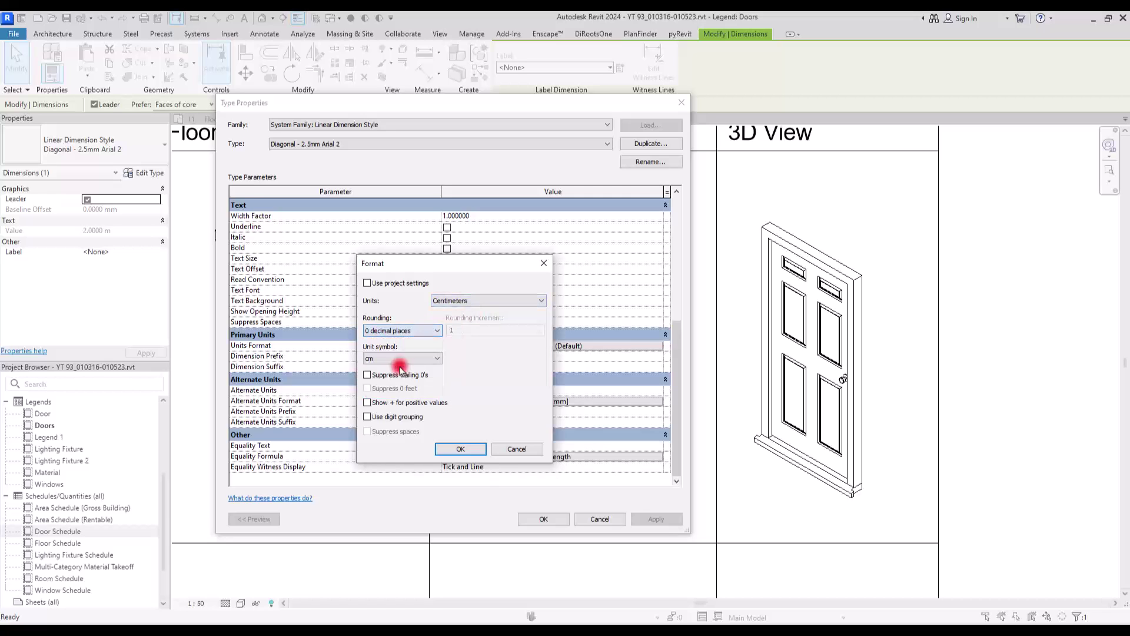
left_click(461, 449)
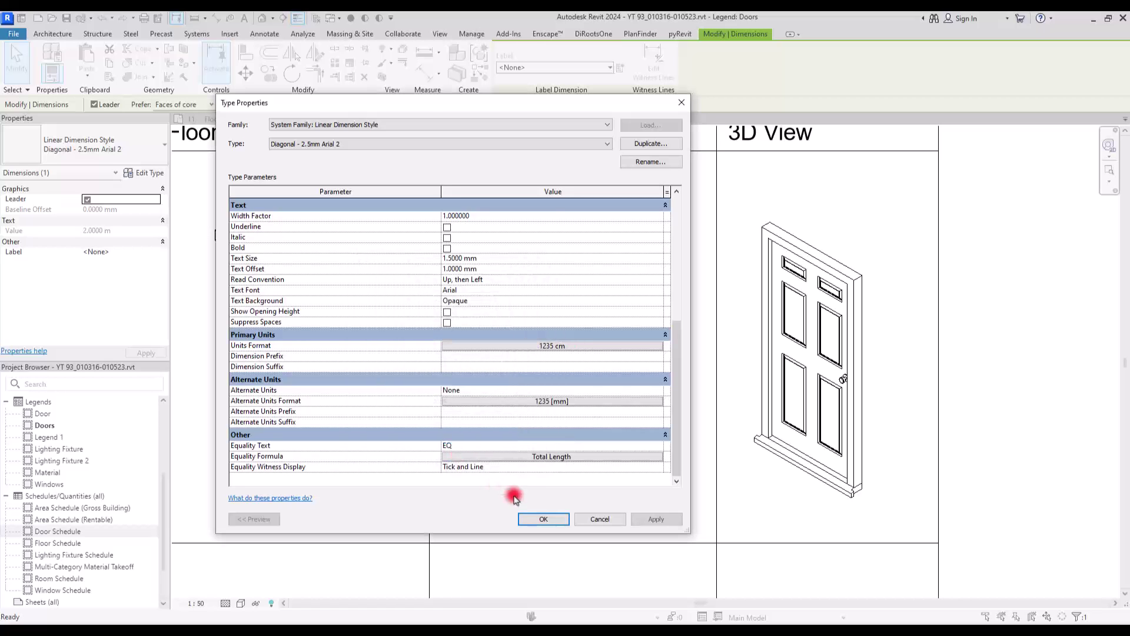
left_click(544, 518)
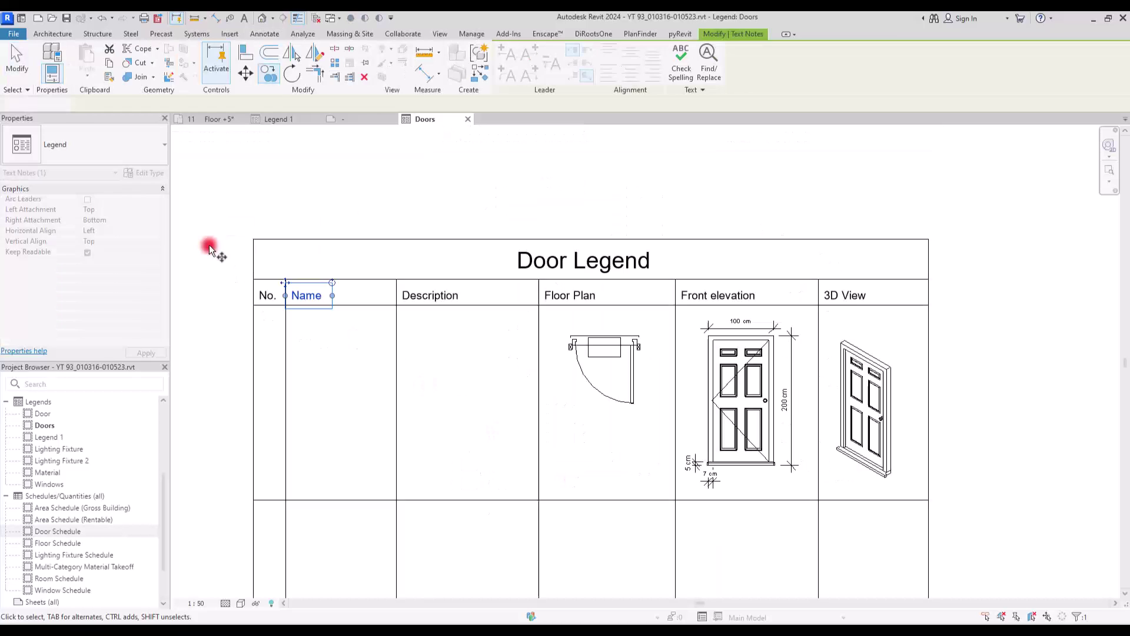
Step: Copy the "No." and "Name" header texts straight down into the first row of the door legend table
left_click(210, 248)
middle_click_drag(427, 405, 575, 365)
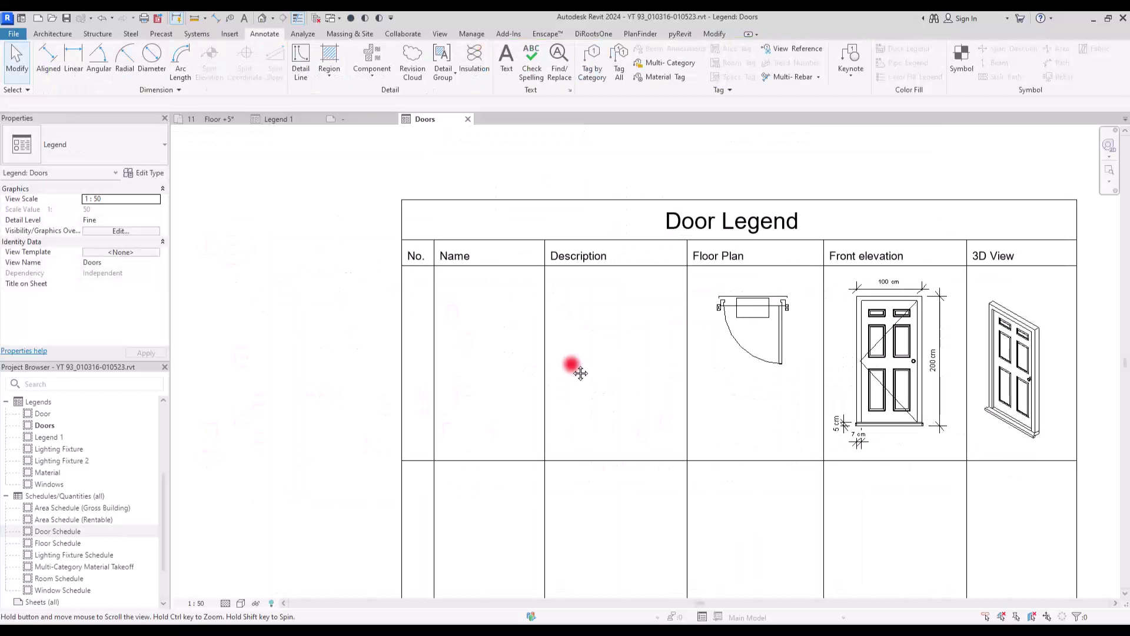
middle_click_drag(655, 320, 623, 318)
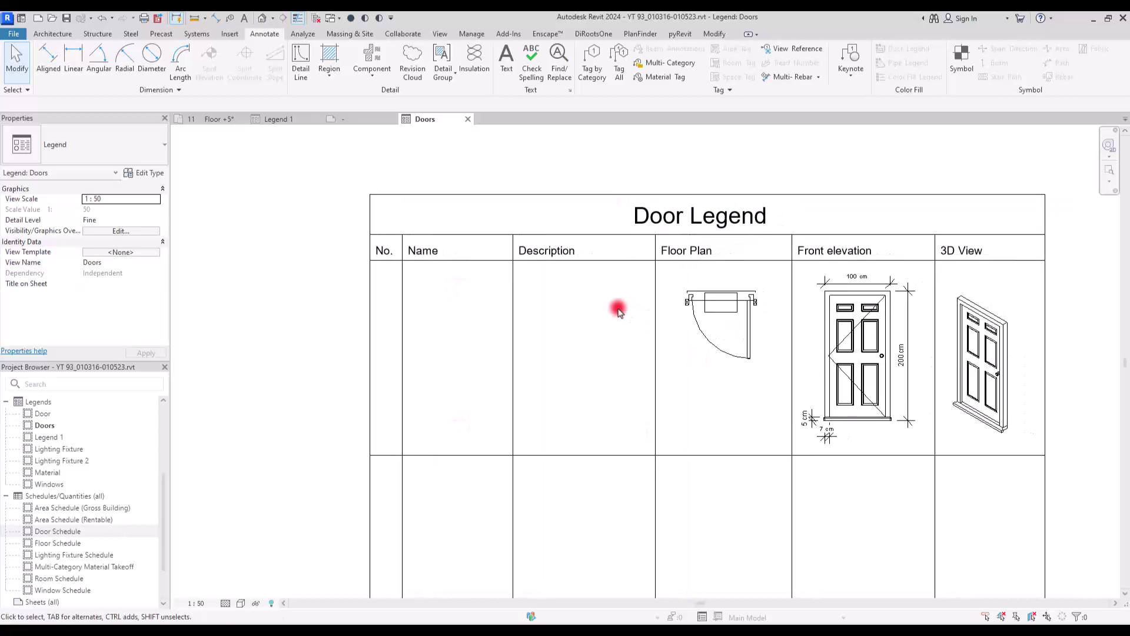
scroll(510, 281, "up", 2)
left_click(375, 240)
left_click(323, 244, "ctrl")
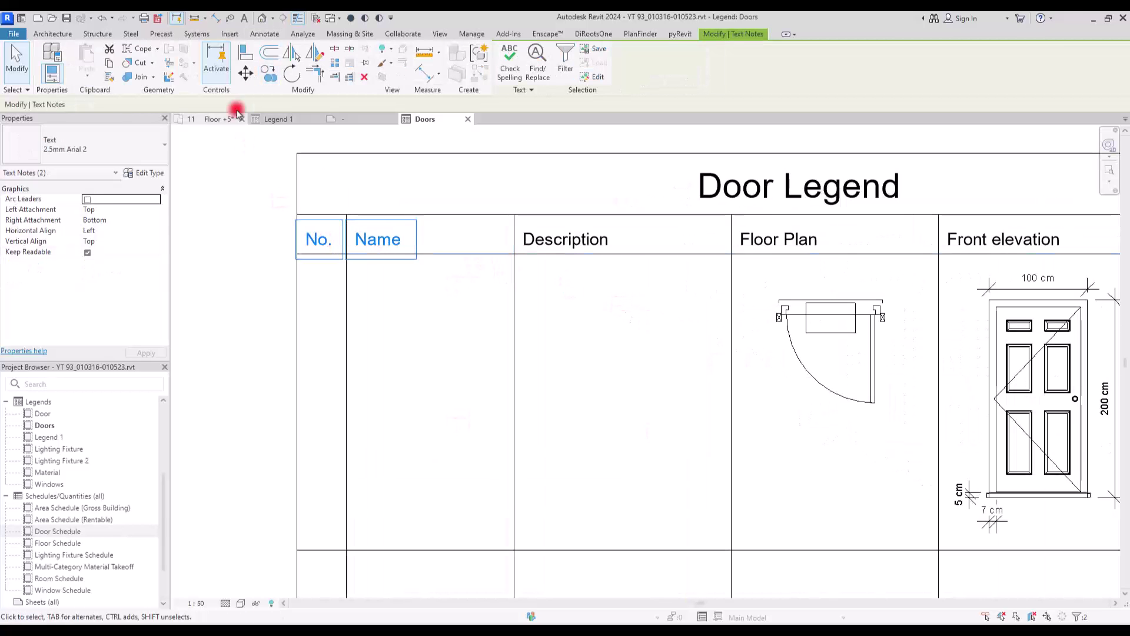
left_click(269, 73)
left_click(297, 214)
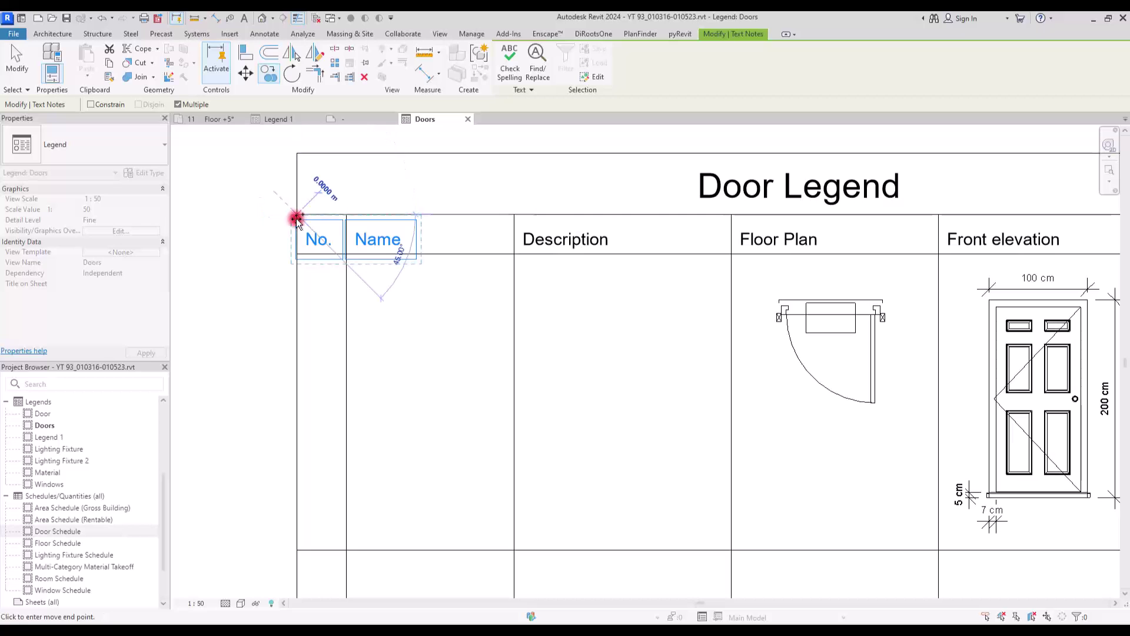
left_click(297, 254)
key("Escape")
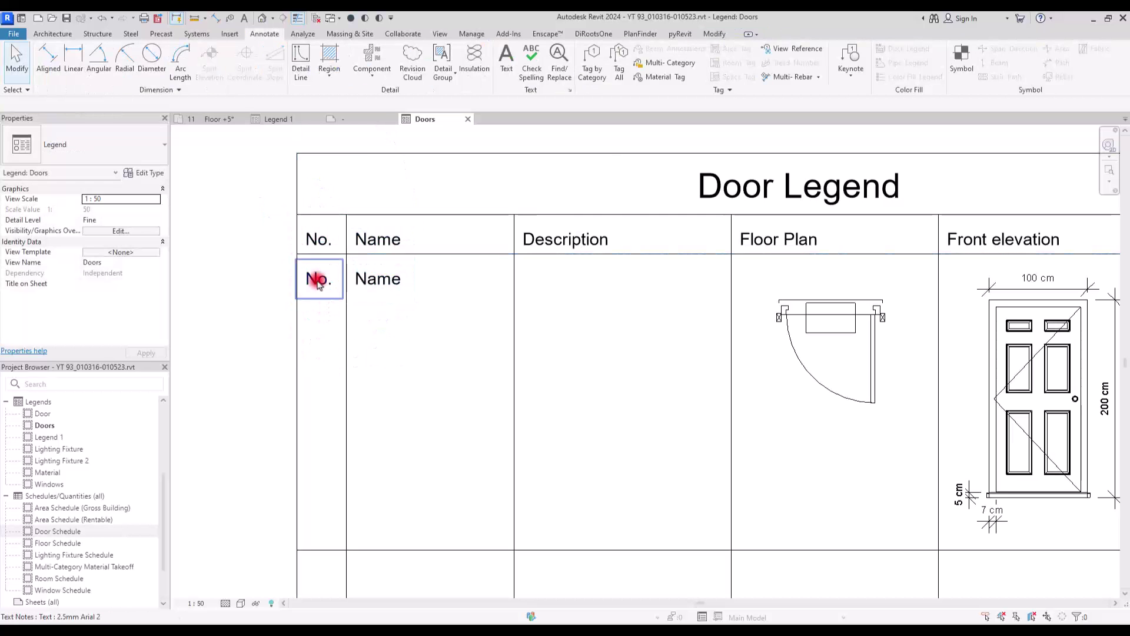
Step: Change the copied "No." text in the first row to "01"
double_click(316, 280)
left_click_drag(338, 280, 301, 285)
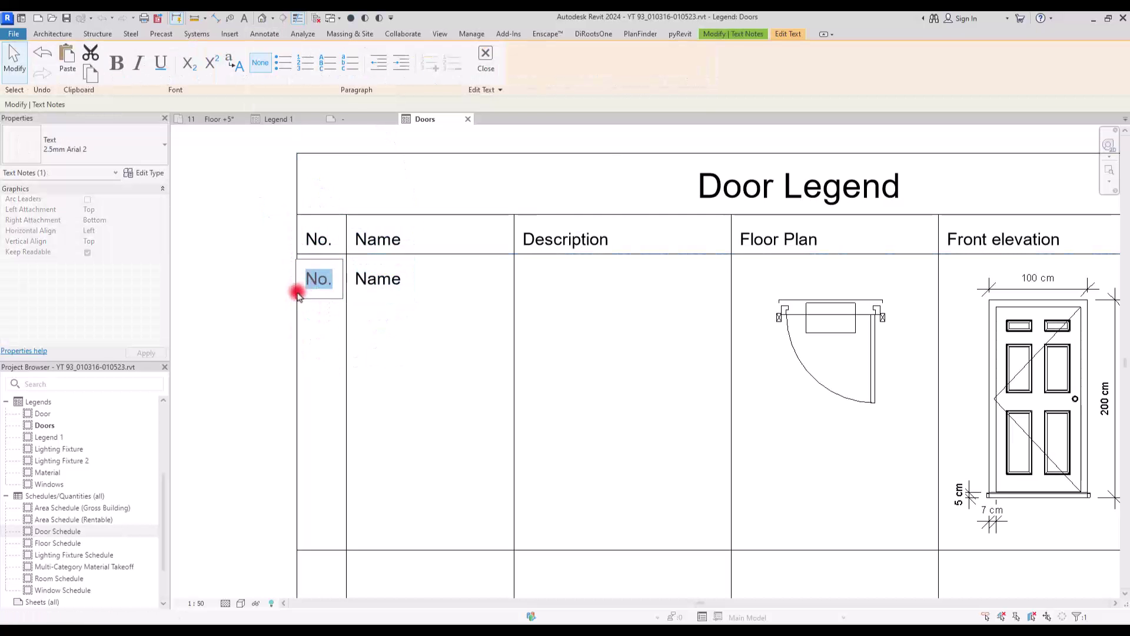
type("01")
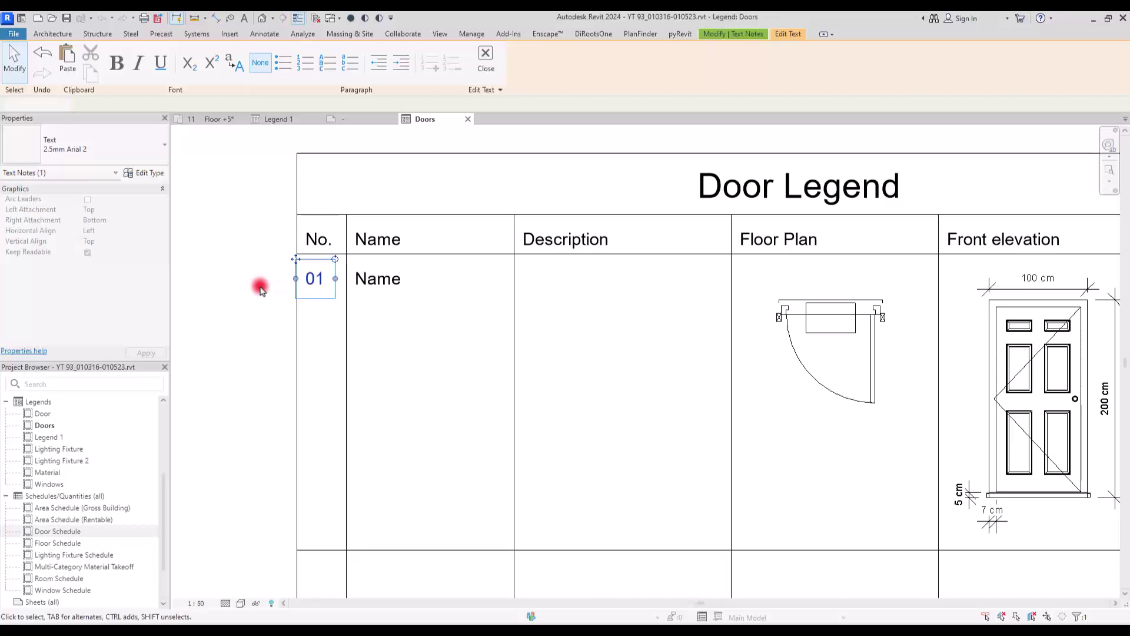
left_click(259, 283)
Step: Check the front elevation door's component type and change the first row's copied "Name" text to "WD - 05"
left_click(377, 279)
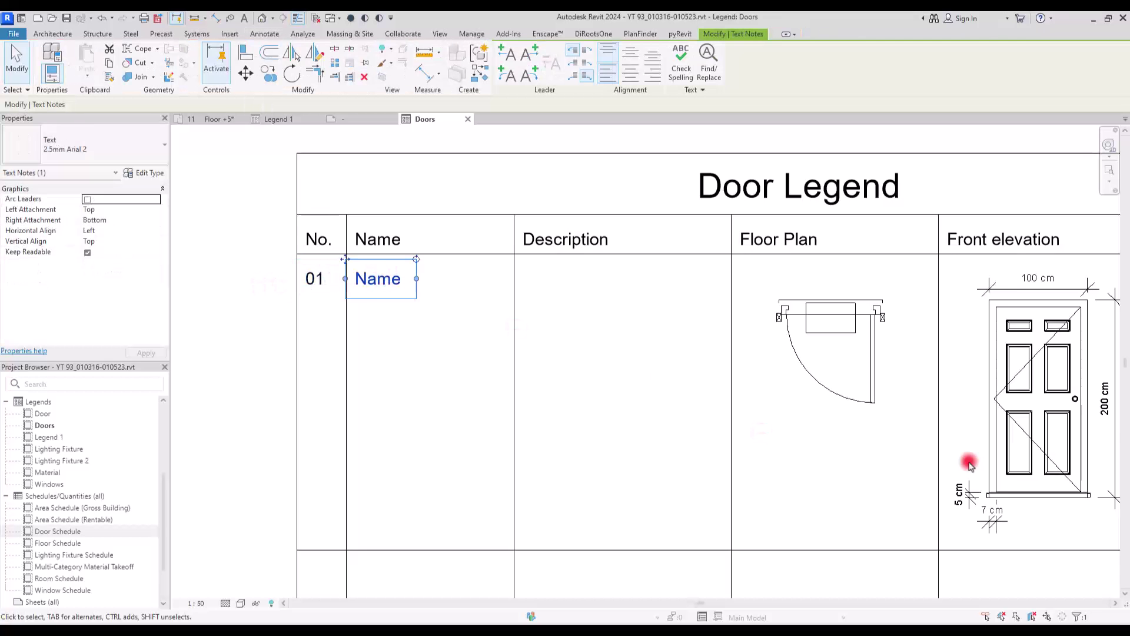
left_click(1027, 361)
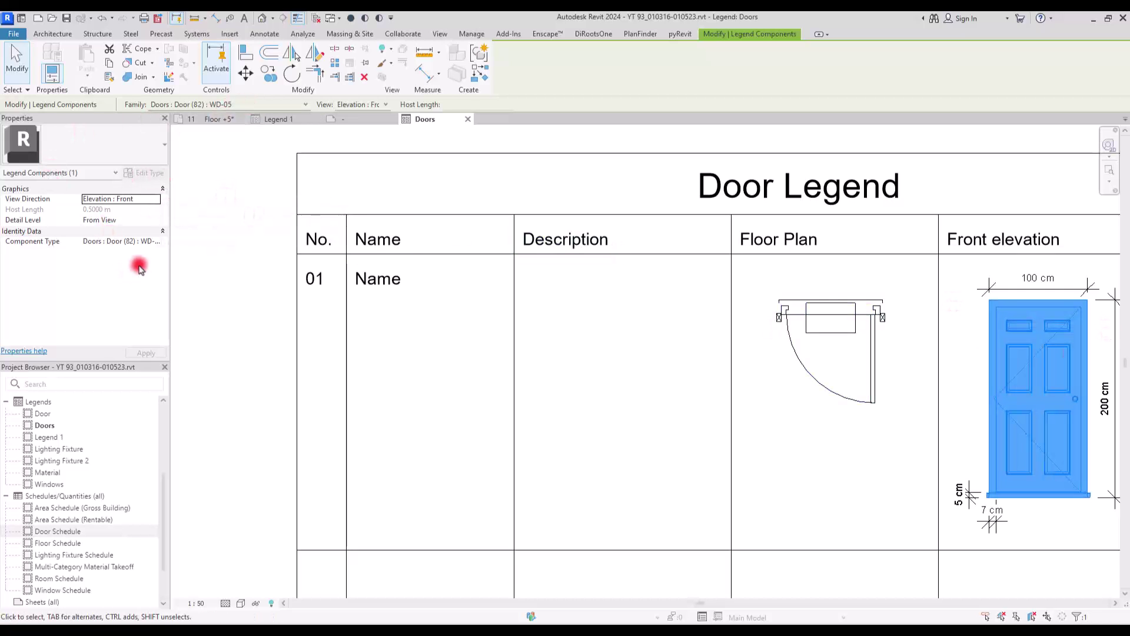
left_click(142, 242)
left_click(260, 355)
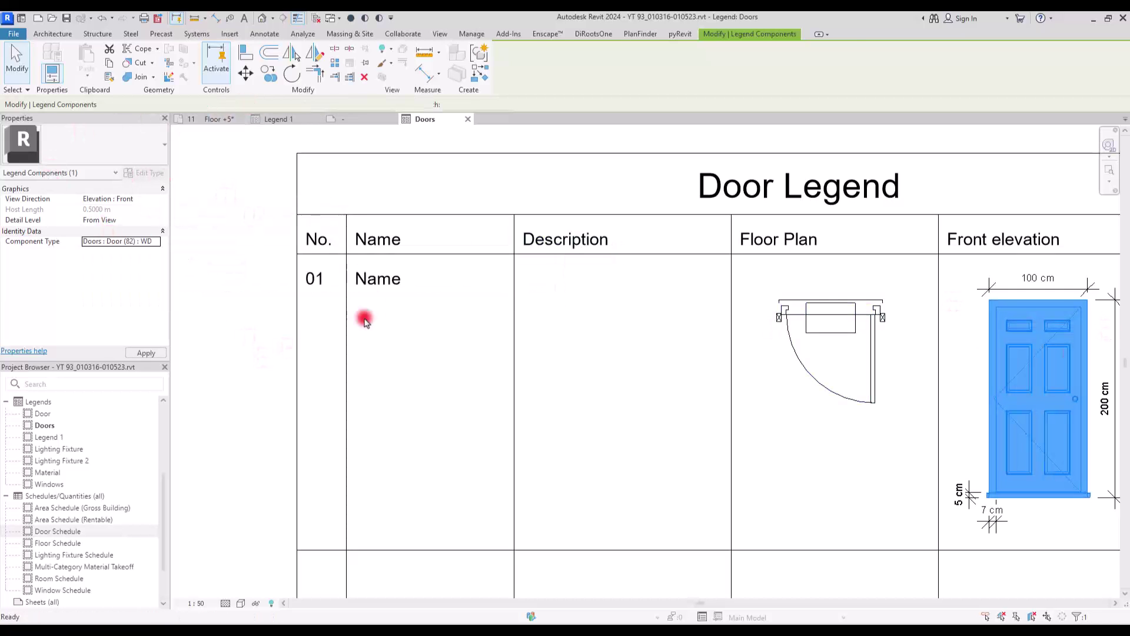
double_click(383, 279)
double_click(378, 281)
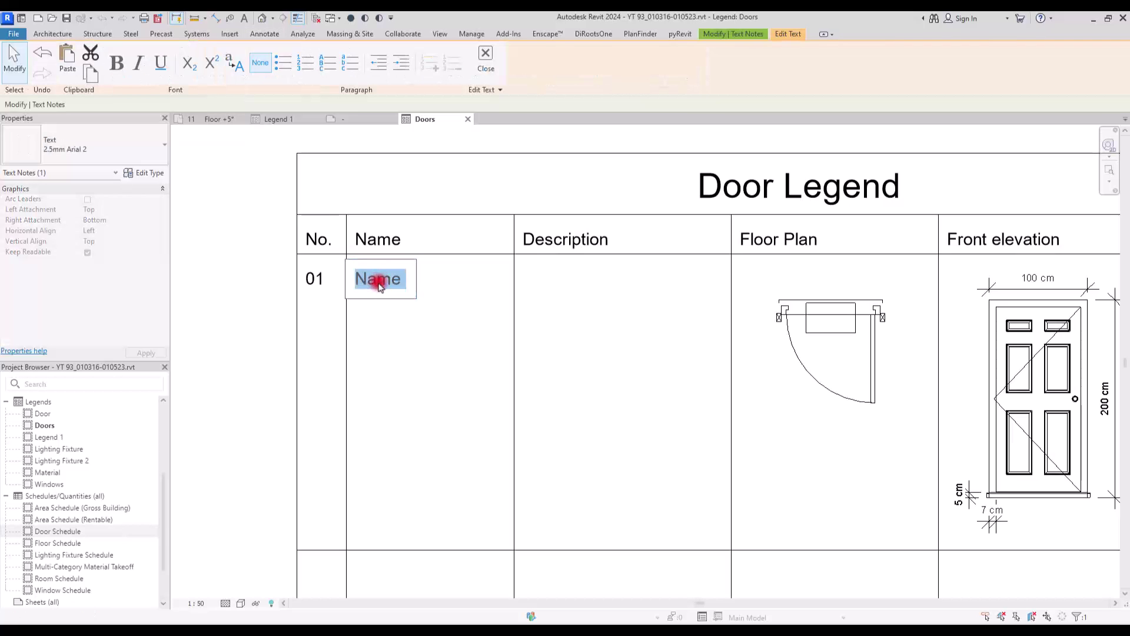
type("WD - 05")
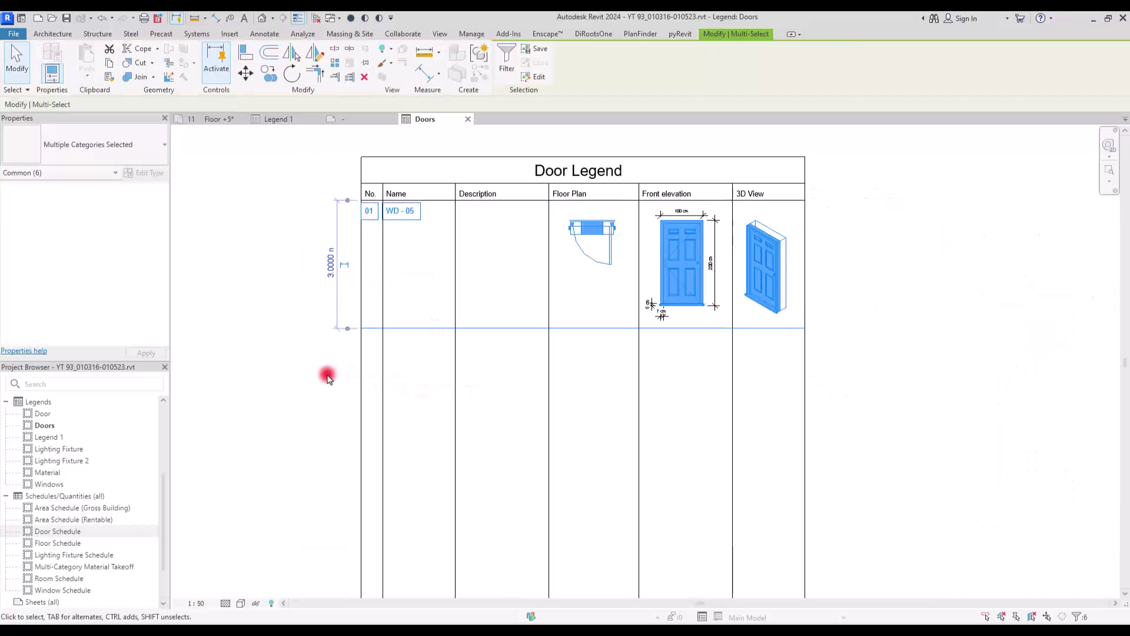
Step: Copy the first row's number, name, three door views and bottom line 3 m down to form the second row
left_click(316, 377)
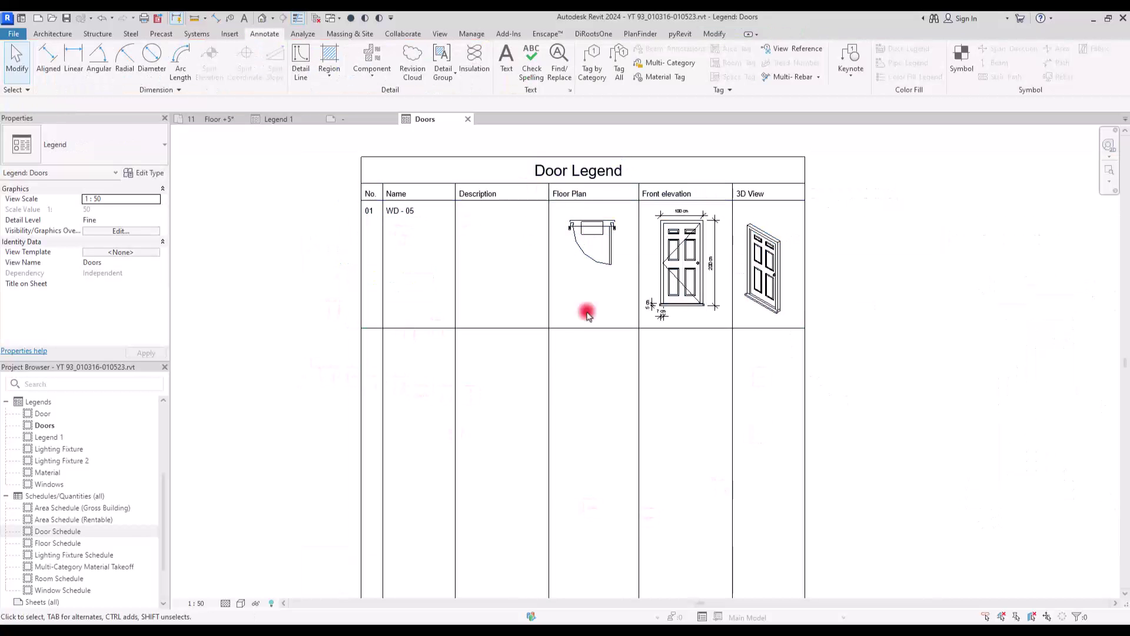
left_click(600, 329)
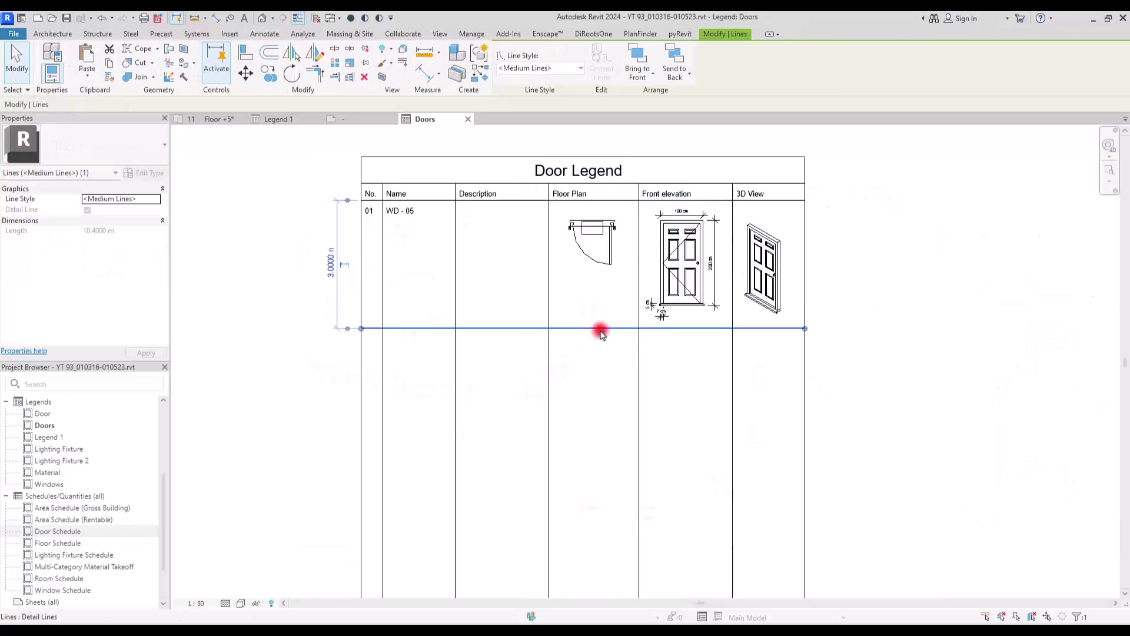
left_click(772, 266, "ctrl")
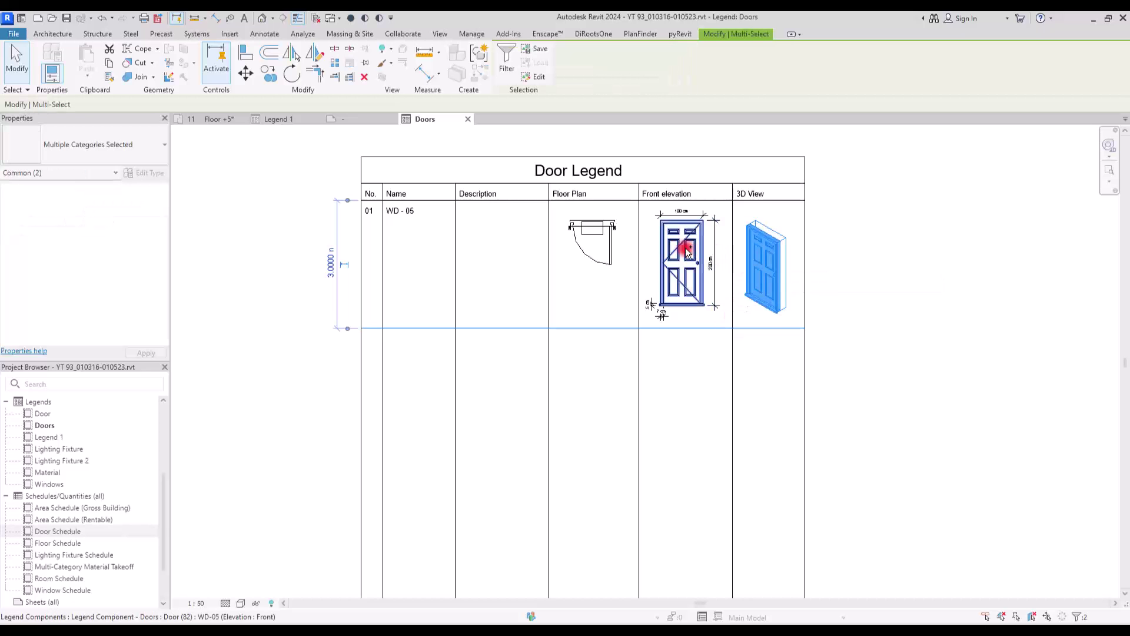
left_click(688, 252, "ctrl")
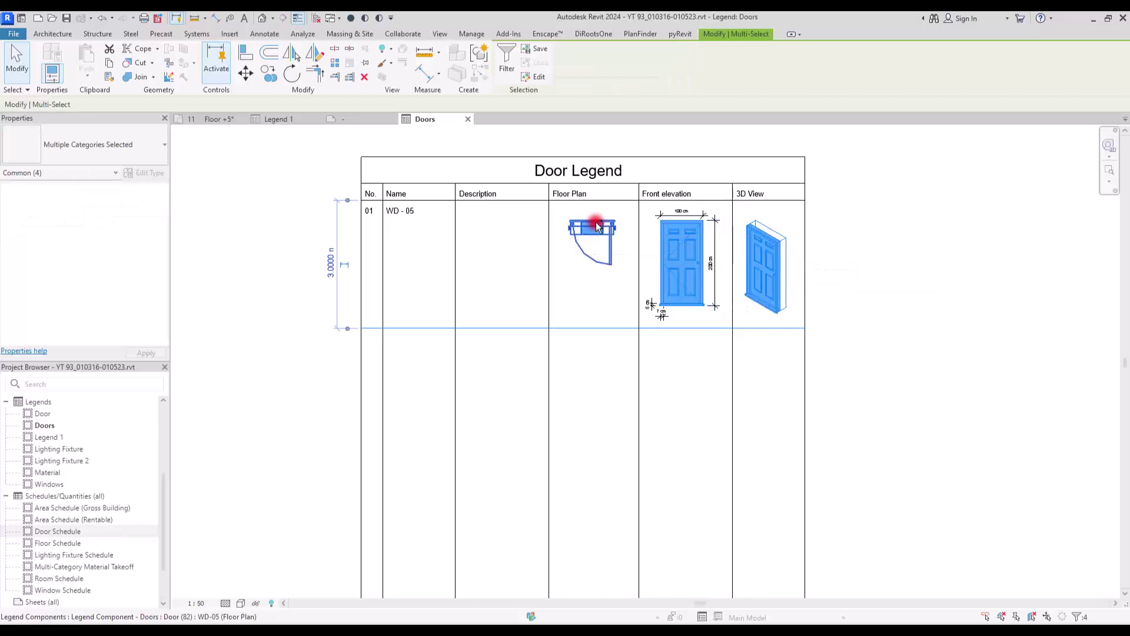
left_click(395, 211, "ctrl")
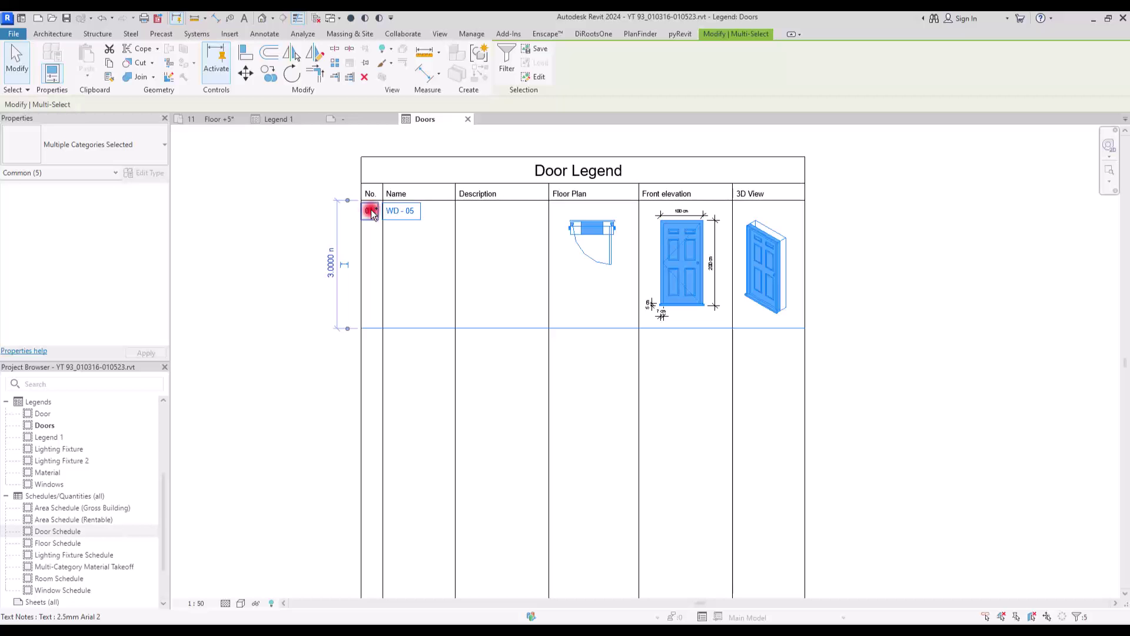
left_click(269, 73)
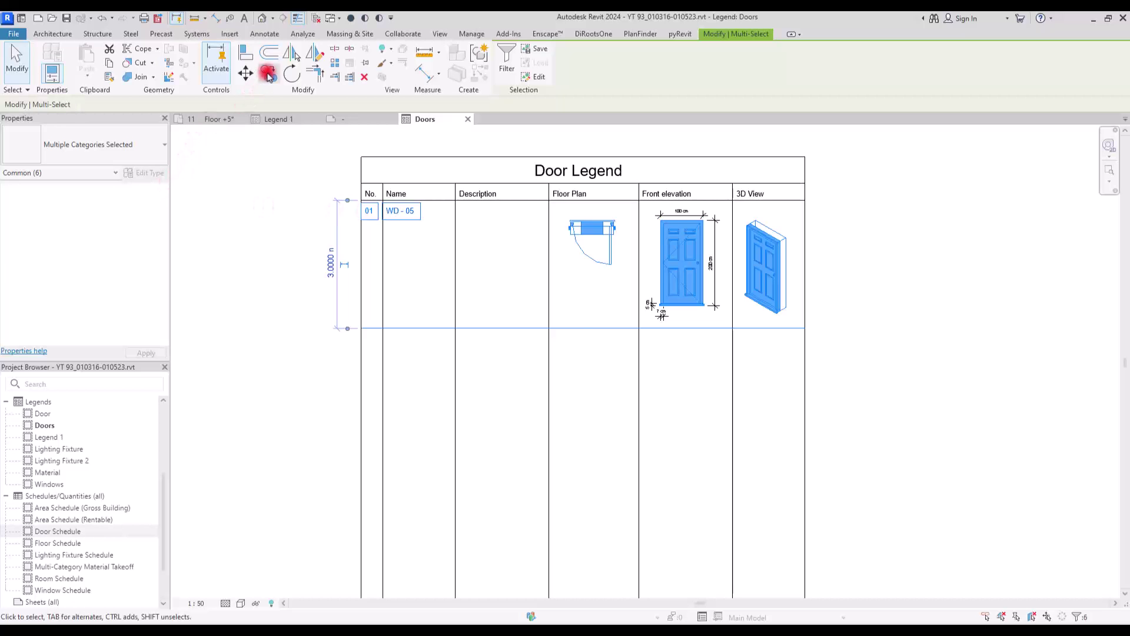
left_click(361, 201)
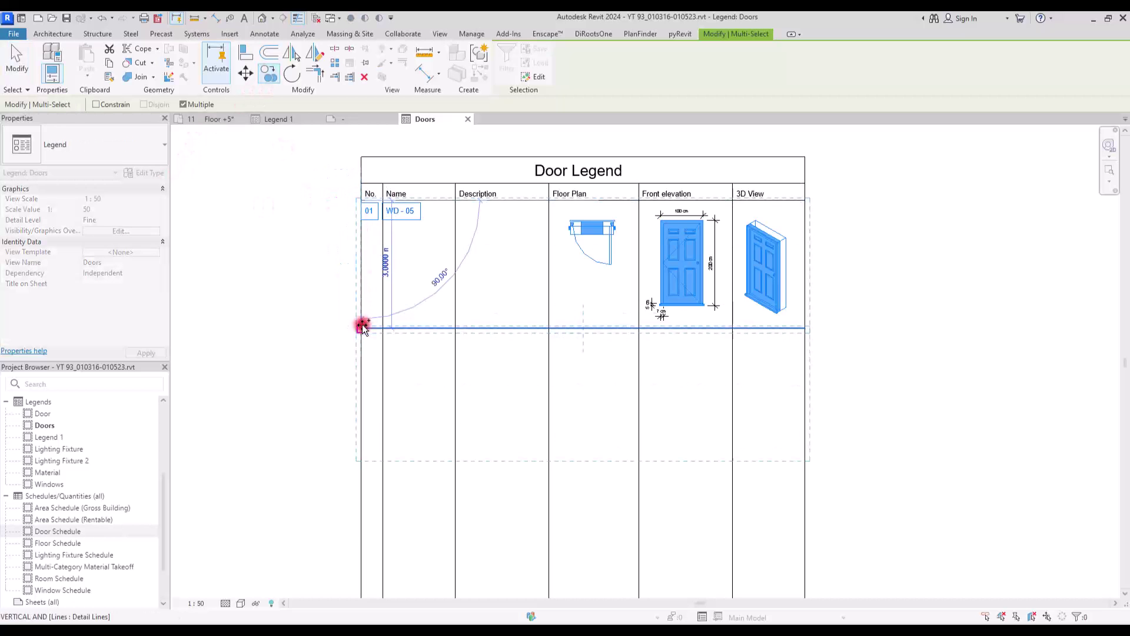
left_click(355, 328)
key("Escape")
Step: Change the second row's front elevation component to the door type Door (102) : MD-02
scroll(764, 256, "up", 2)
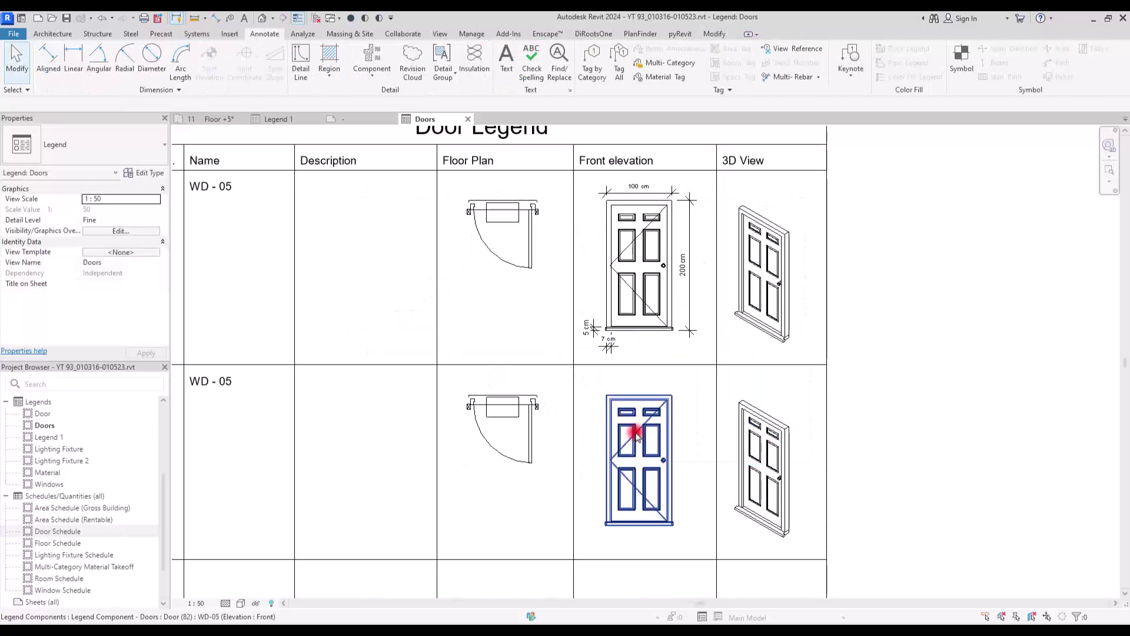
left_click(634, 436)
left_click(182, 105)
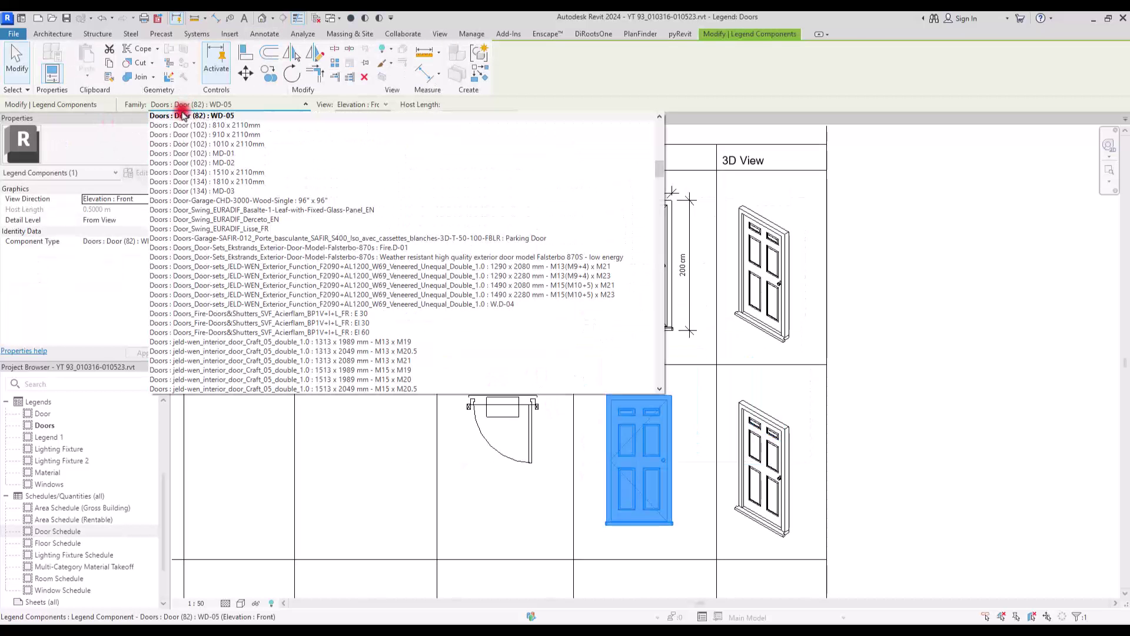
left_click(187, 164)
left_click(930, 404)
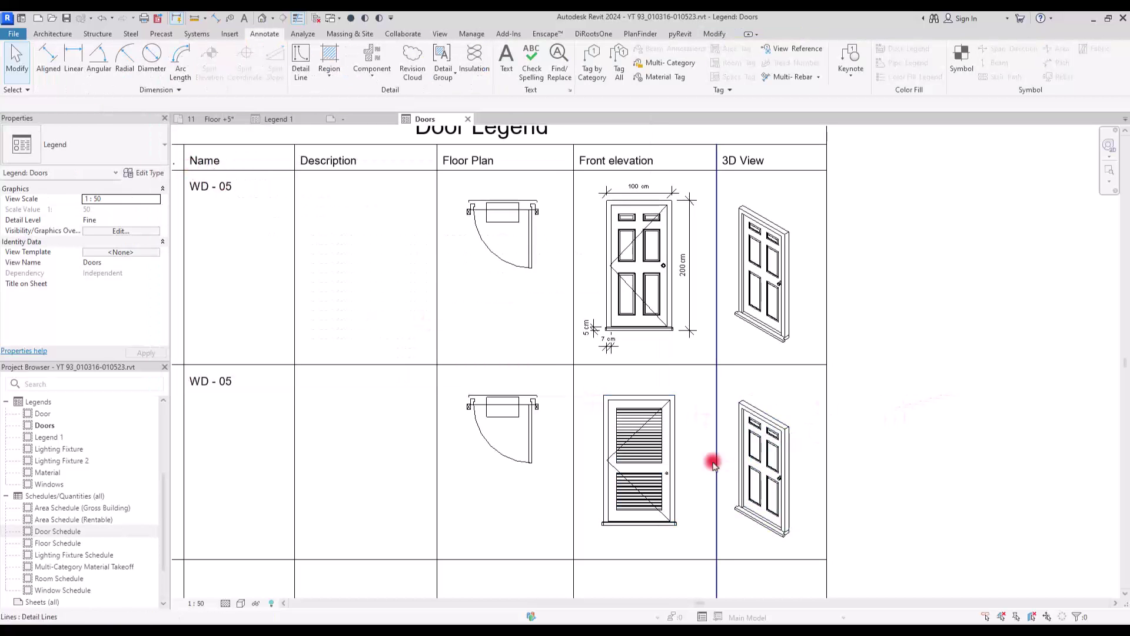
Step: Change the second row's floor plan component to the door type Door (102) : MD-02
left_click(535, 427)
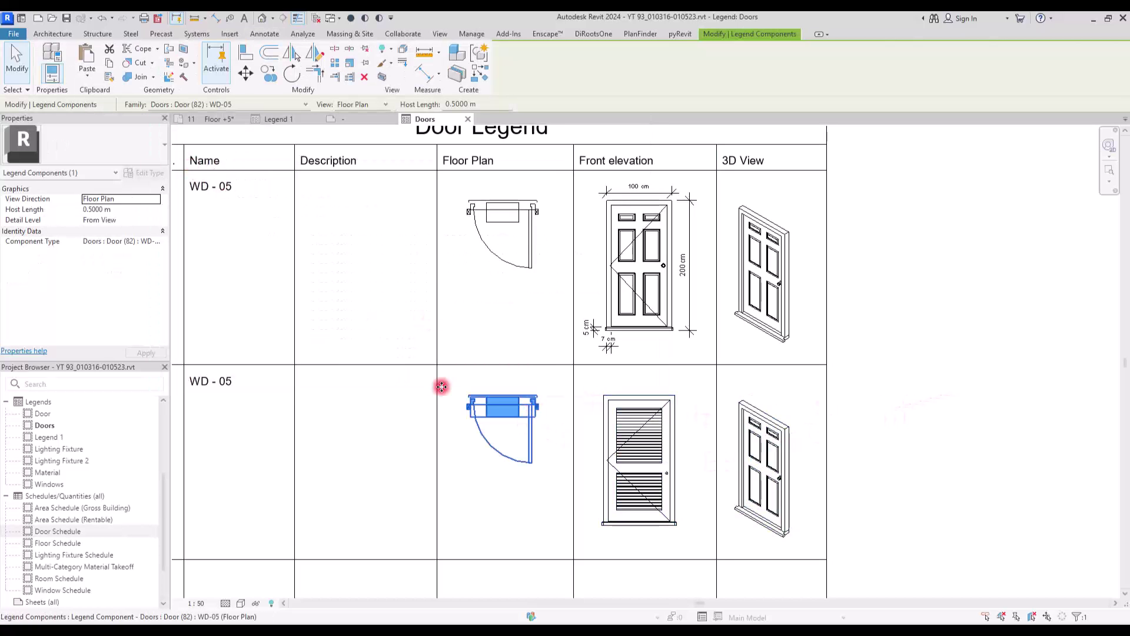
left_click(223, 104)
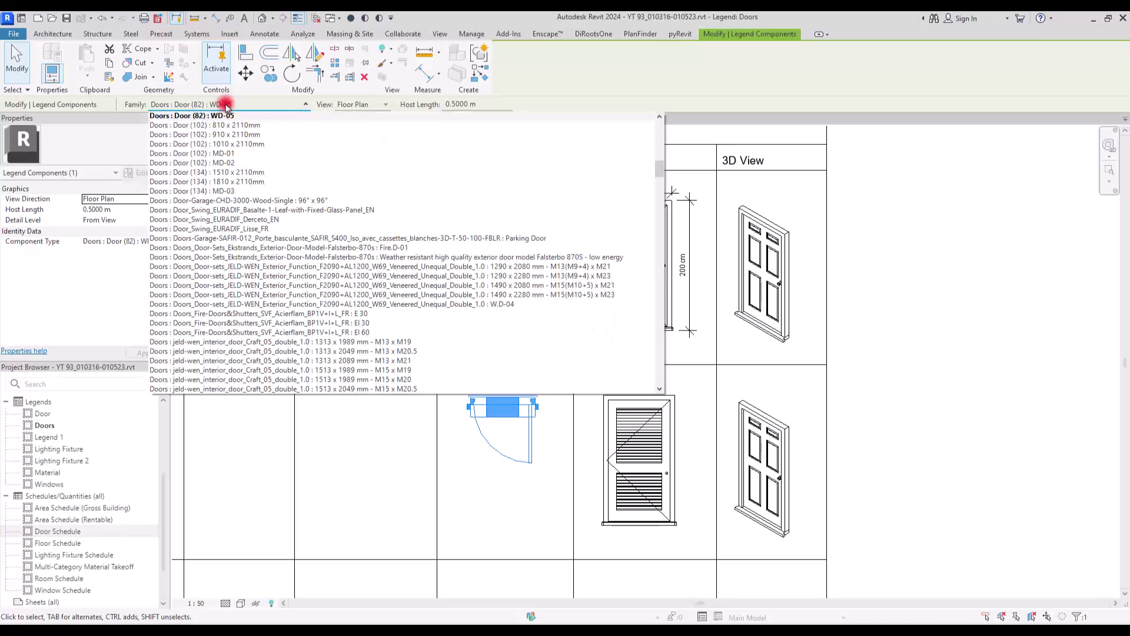
left_click(203, 163)
left_click(960, 339)
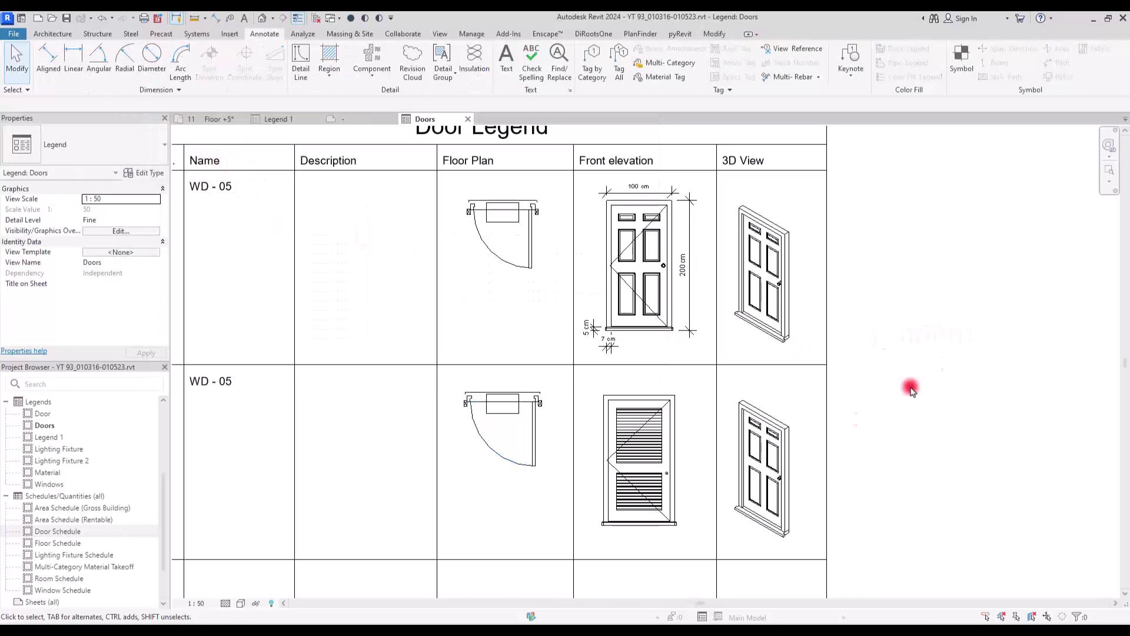
Step: Change the second row's 3D view component to the door type Door (102) : MD-02
left_click(780, 456)
left_click(167, 104)
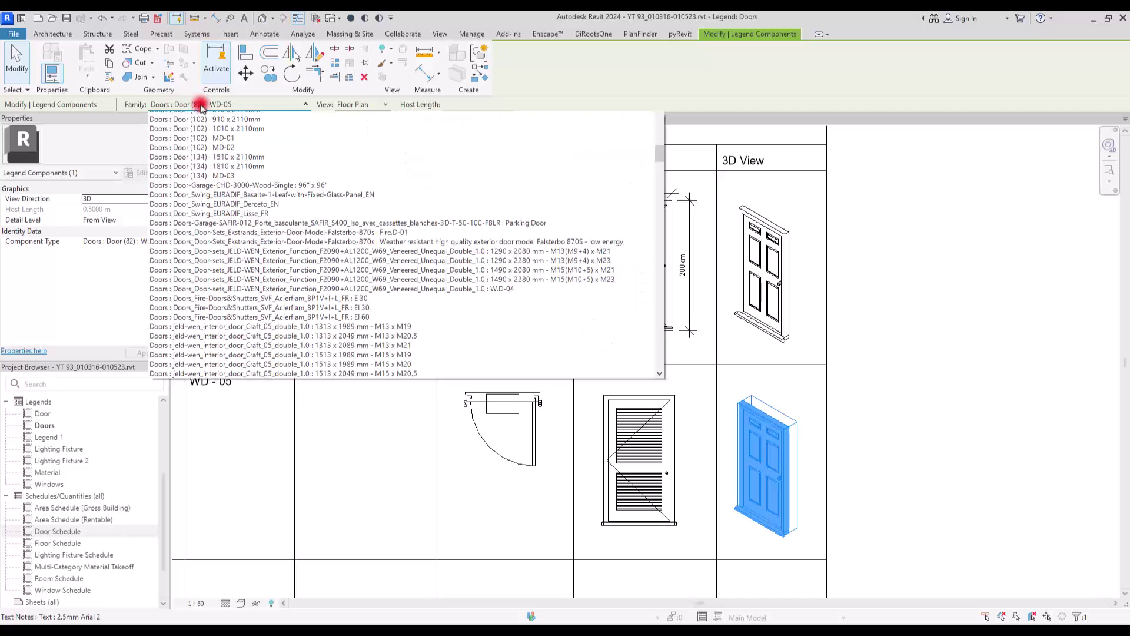
left_click(202, 163)
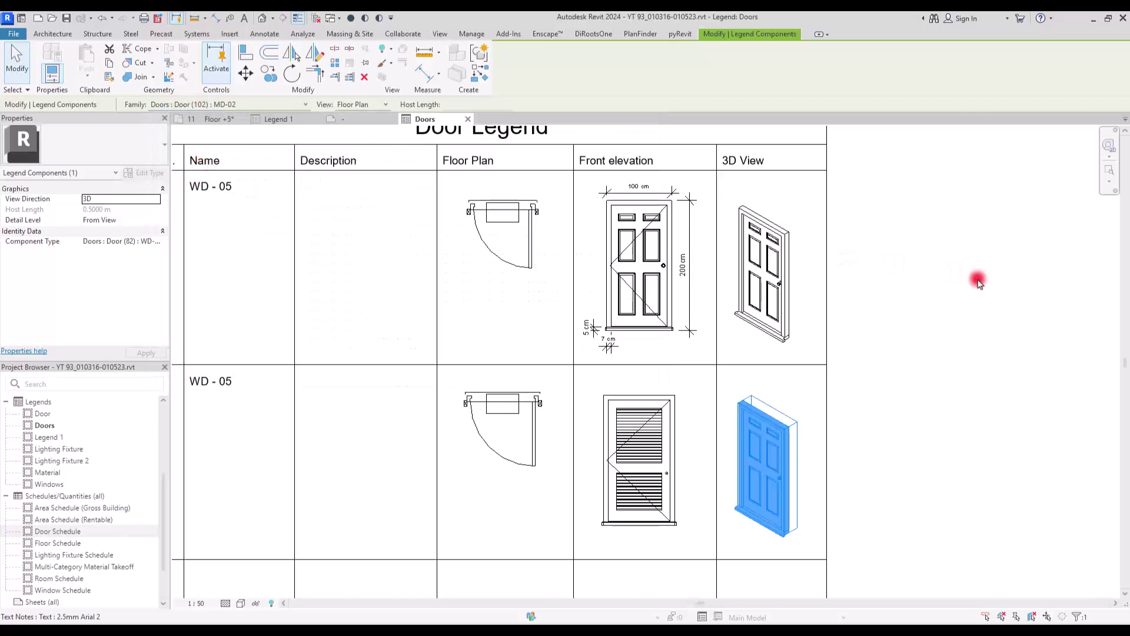
Step: Set the second row's MD-02 legend component in the 3D View column to 3D orientation with pyRevit
left_click(680, 35)
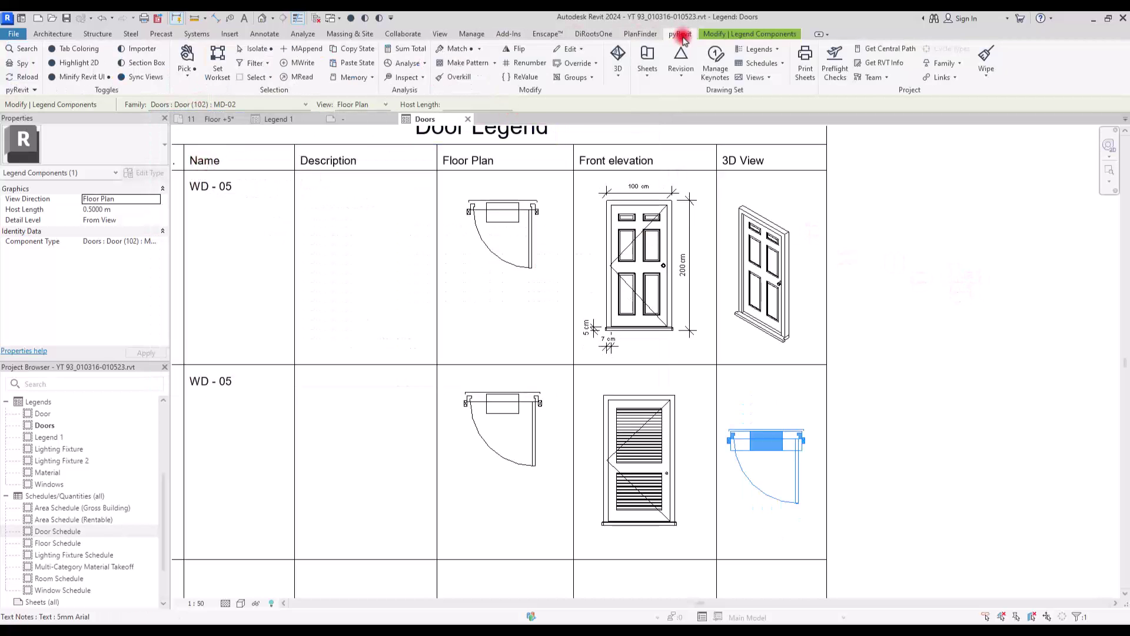
left_click(765, 48)
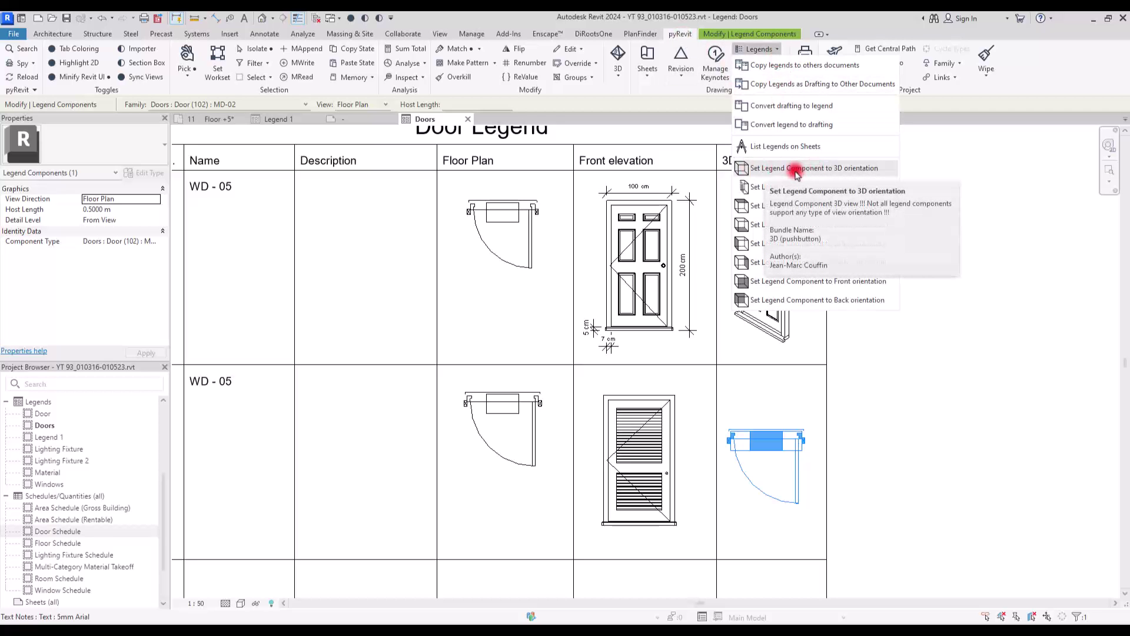
left_click(796, 171)
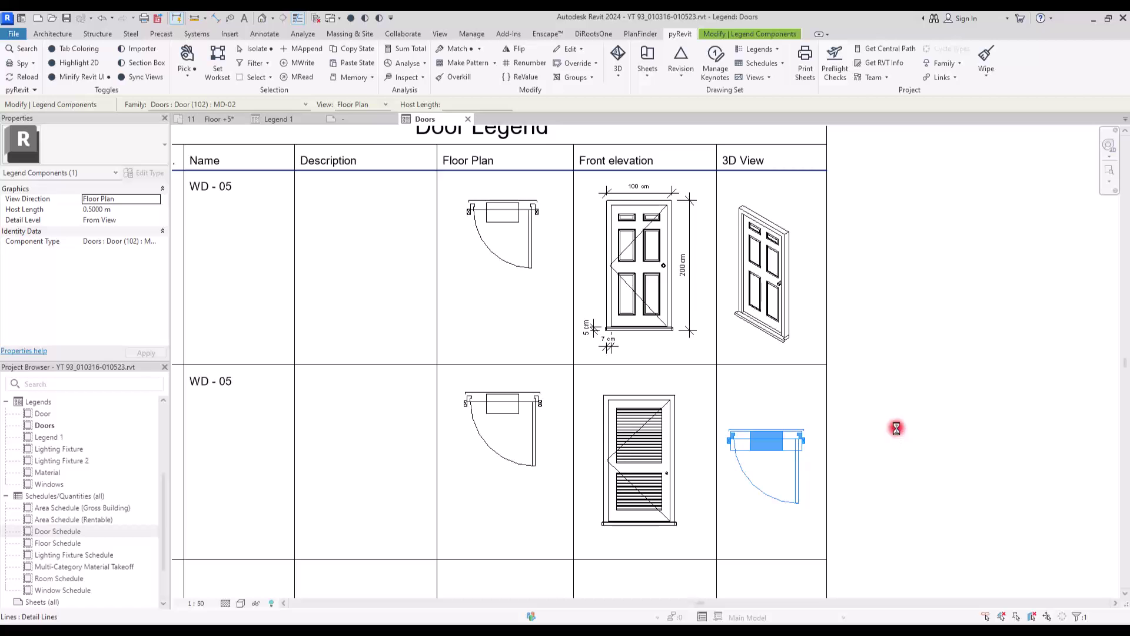
left_click(893, 447)
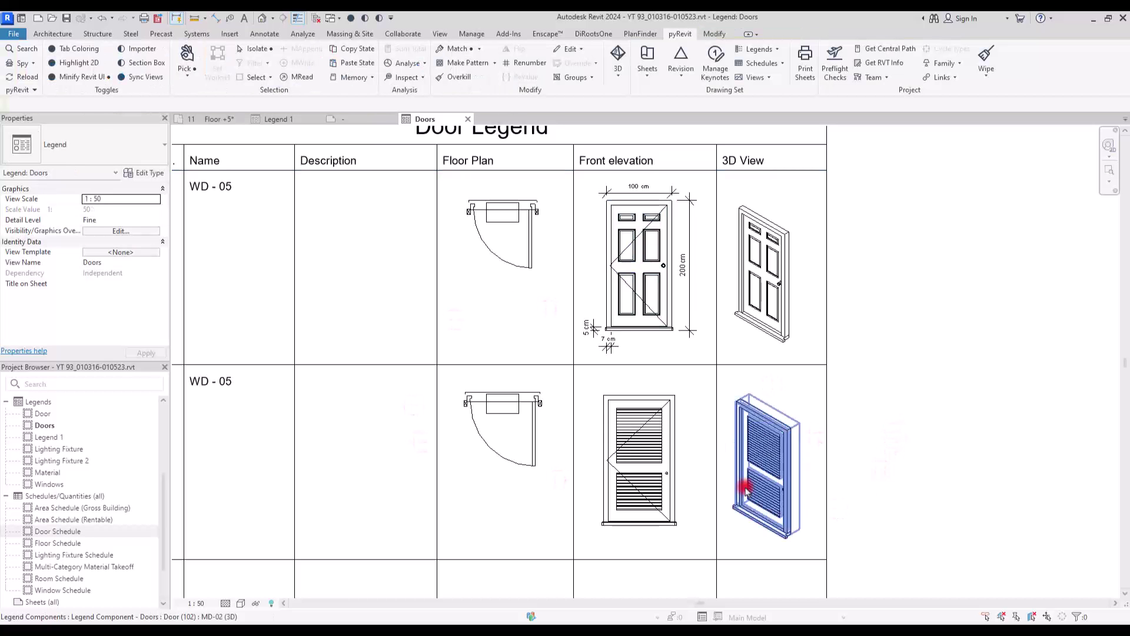
Step: Change the second row's "Name" text to "MD - 02"
middle_click_drag(746, 366, 847, 351)
left_click(297, 366)
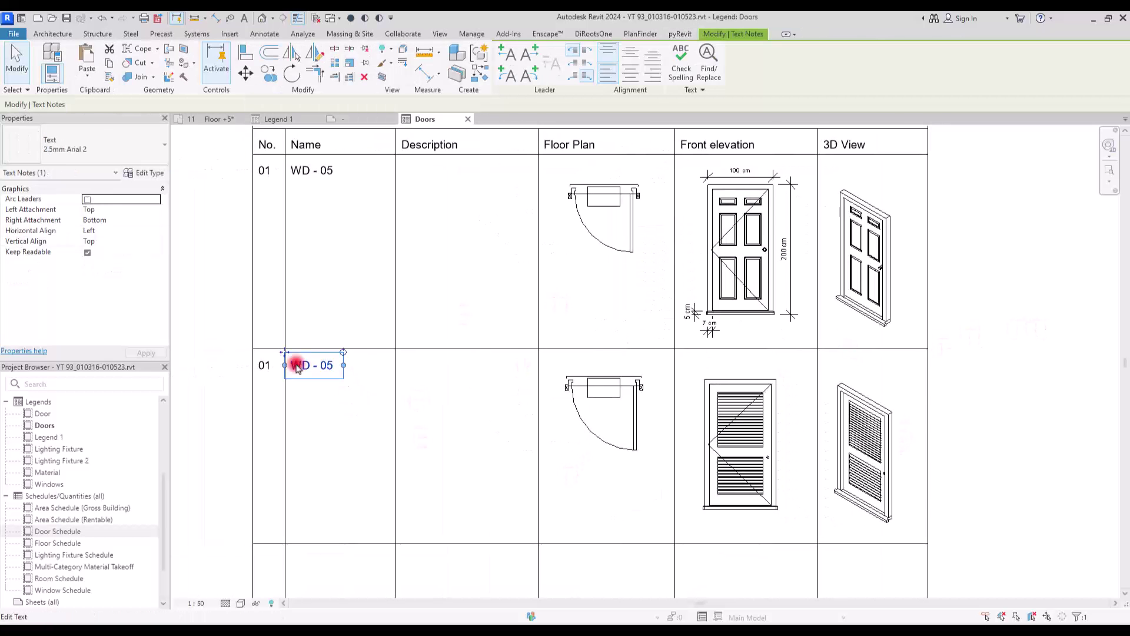
double_click(298, 366)
left_click_drag(308, 367, 282, 371)
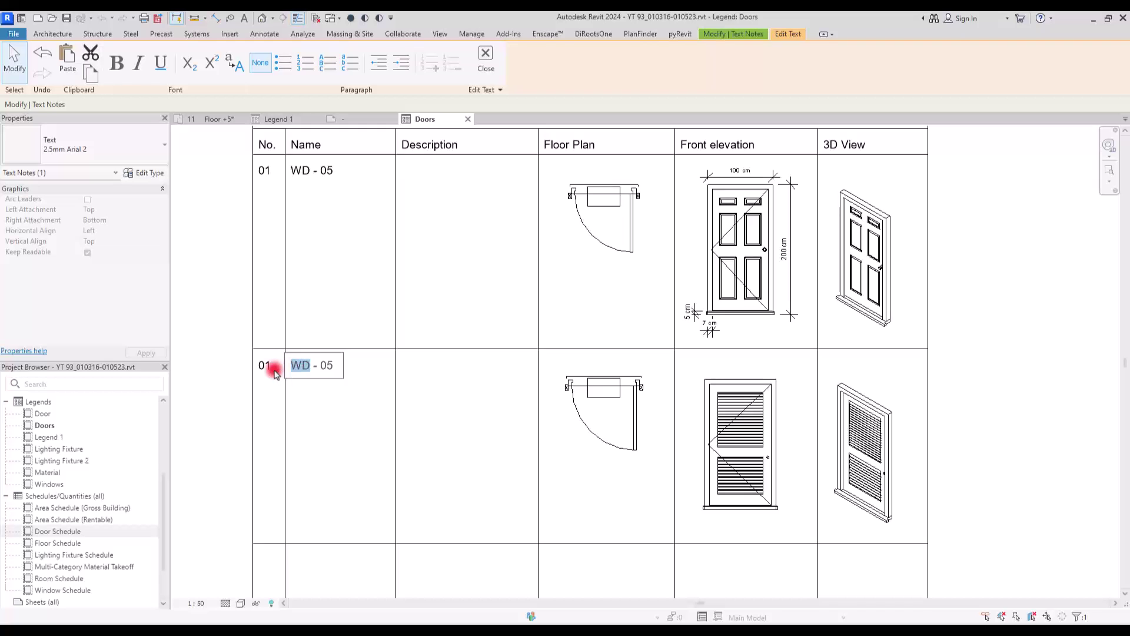
type("M")
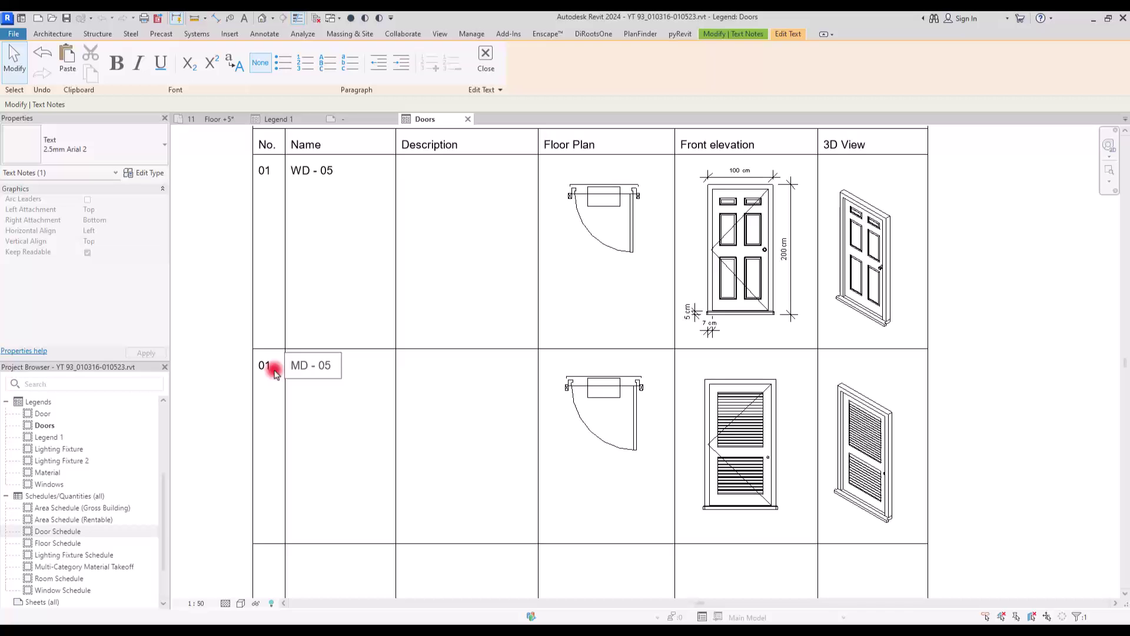
double_click(327, 369)
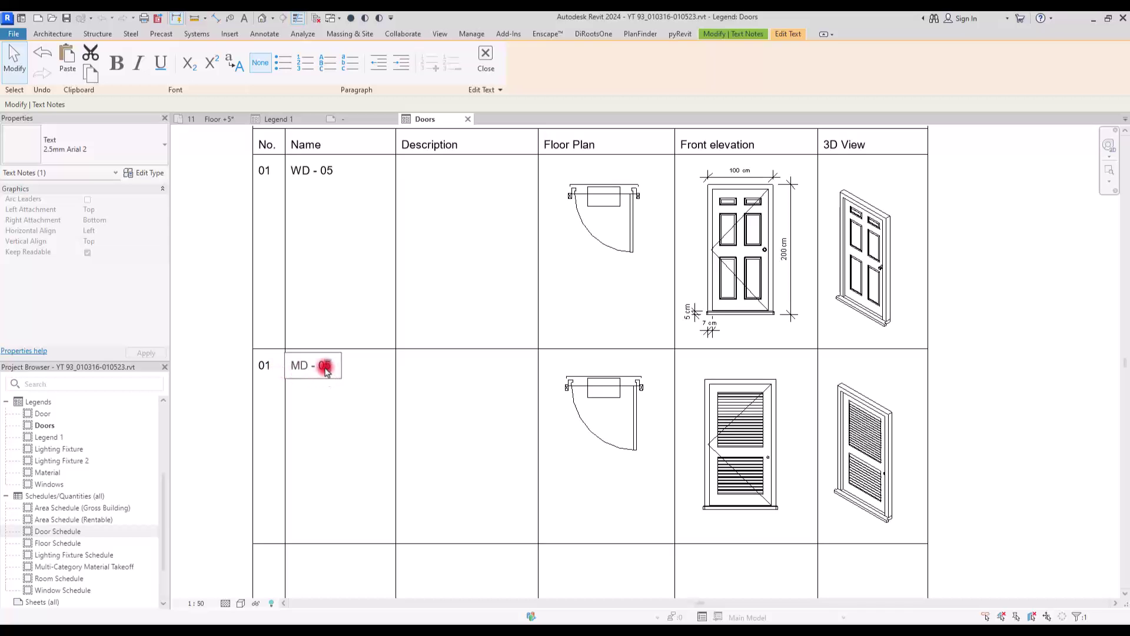
Step: Change the second row's number in the "No." column to "02"
left_click(264, 366)
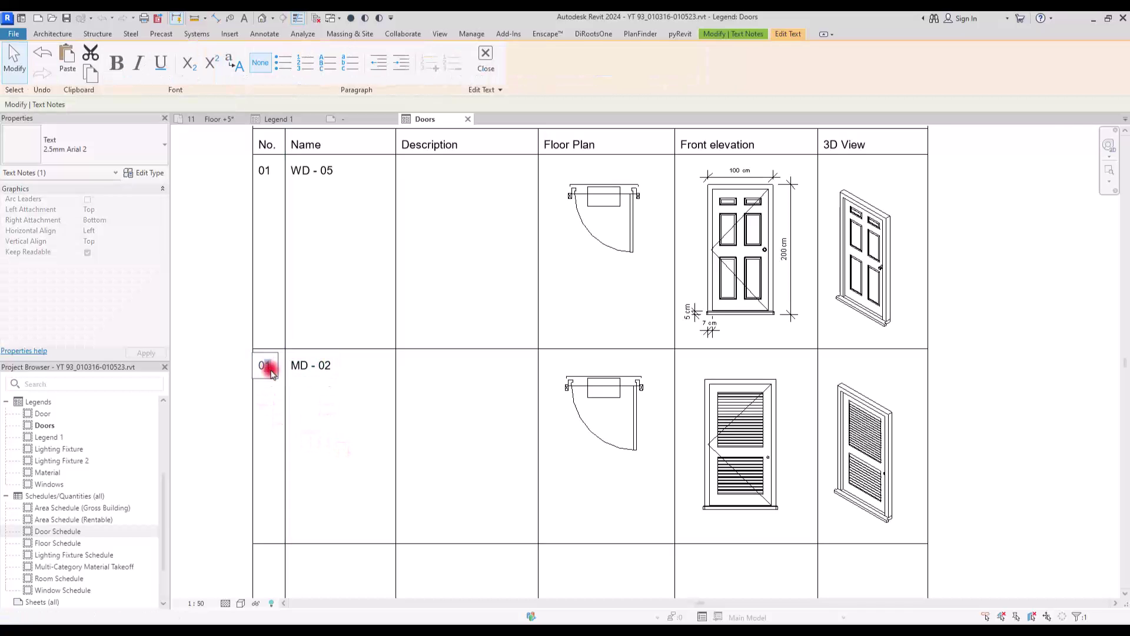
left_click(263, 368)
left_click_drag(263, 367, 271, 367)
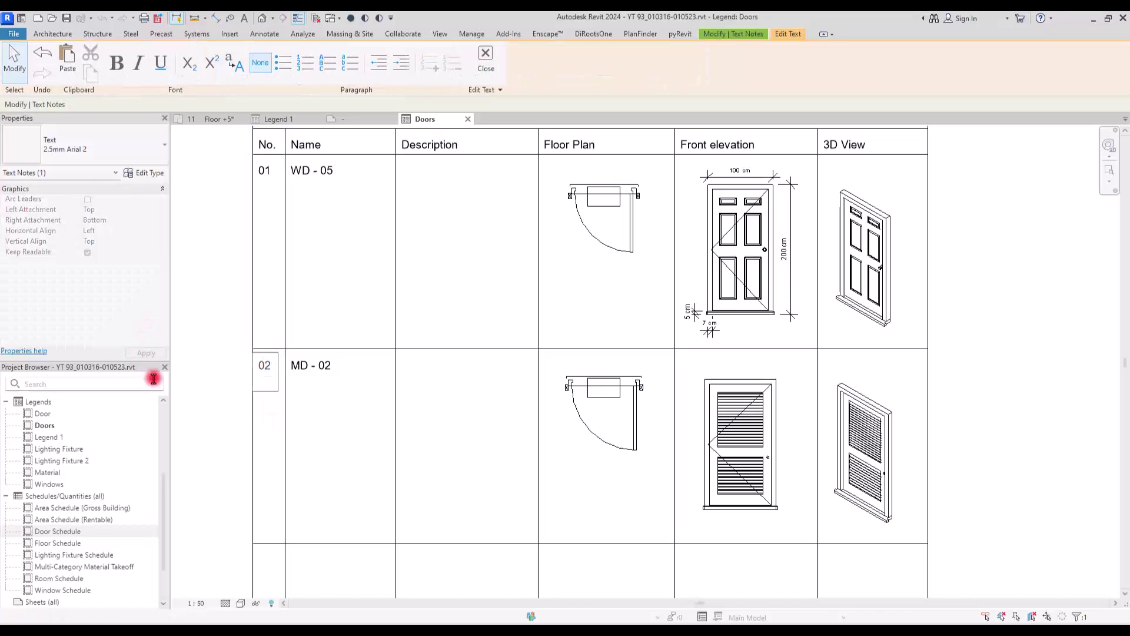
left_click(347, 424)
Step: Create a new sheet with the Sheet 05 titleblock
scroll(344, 349, "down", 2)
scroll(344, 347, "down", 1)
left_click(233, 340)
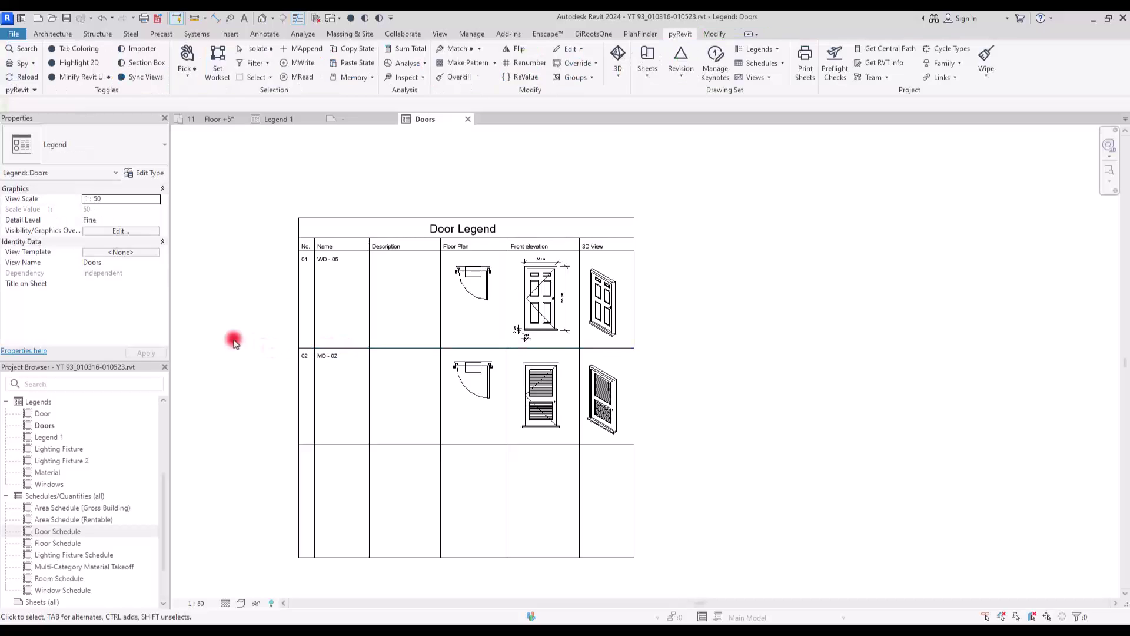
middle_click_drag(392, 345, 409, 273)
middle_click_drag(361, 314, 337, 355)
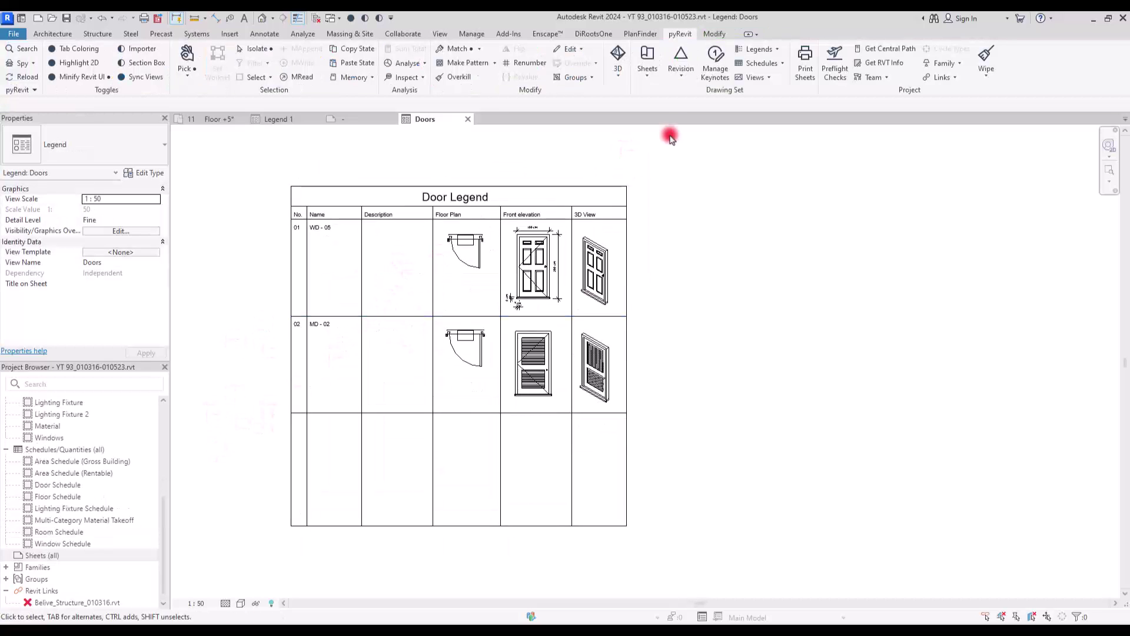
right_click(37, 556)
left_click(59, 479)
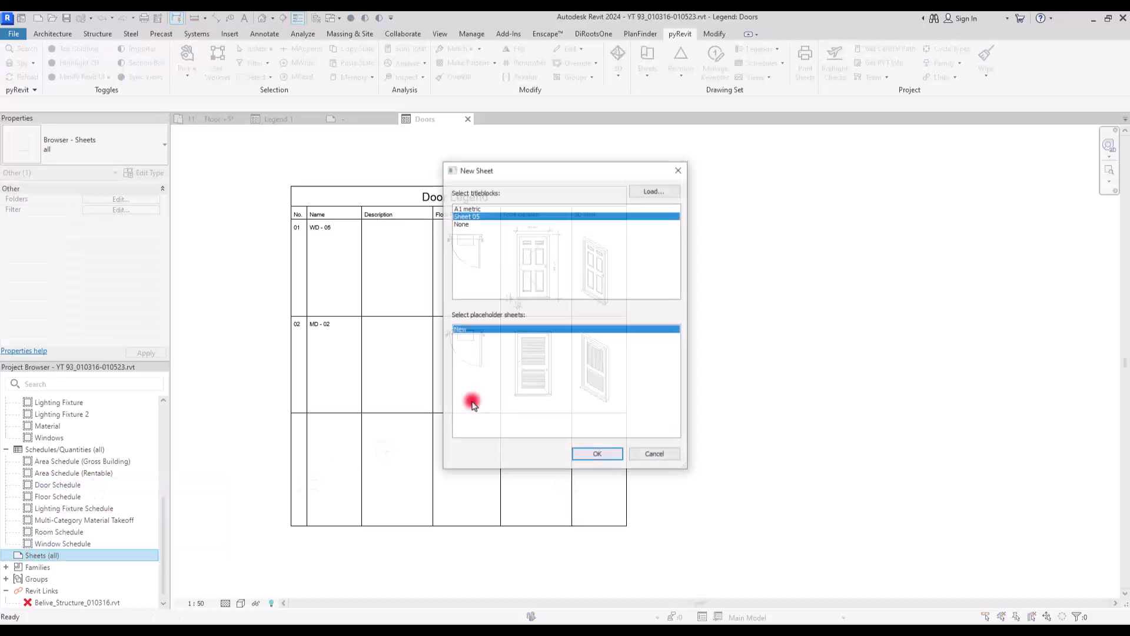
left_click(609, 455)
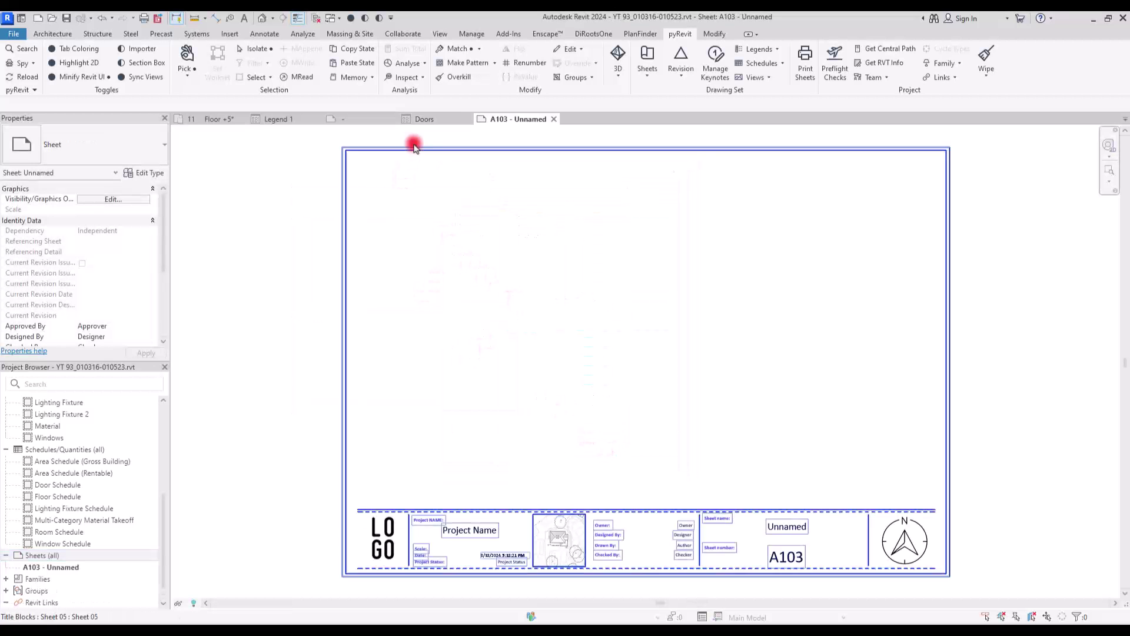
Step: Place the Doors legend in the upper-left area of the new sheet's drawing frame
left_click(35, 555)
left_click_drag(162, 522, 164, 497)
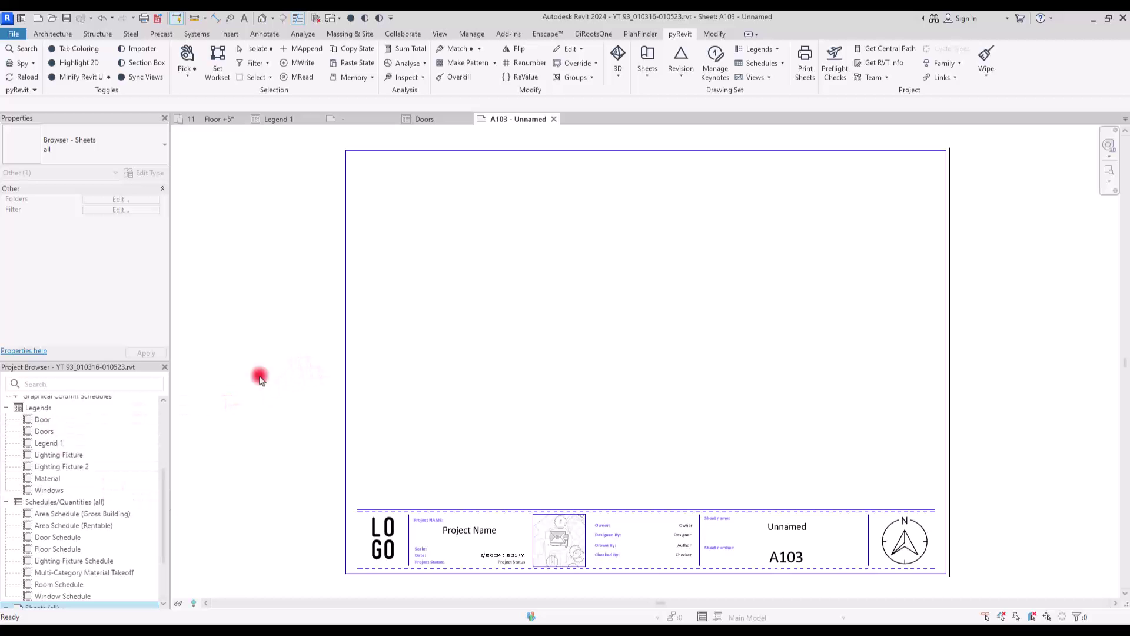
left_click_drag(38, 431, 474, 262)
left_click(471, 283)
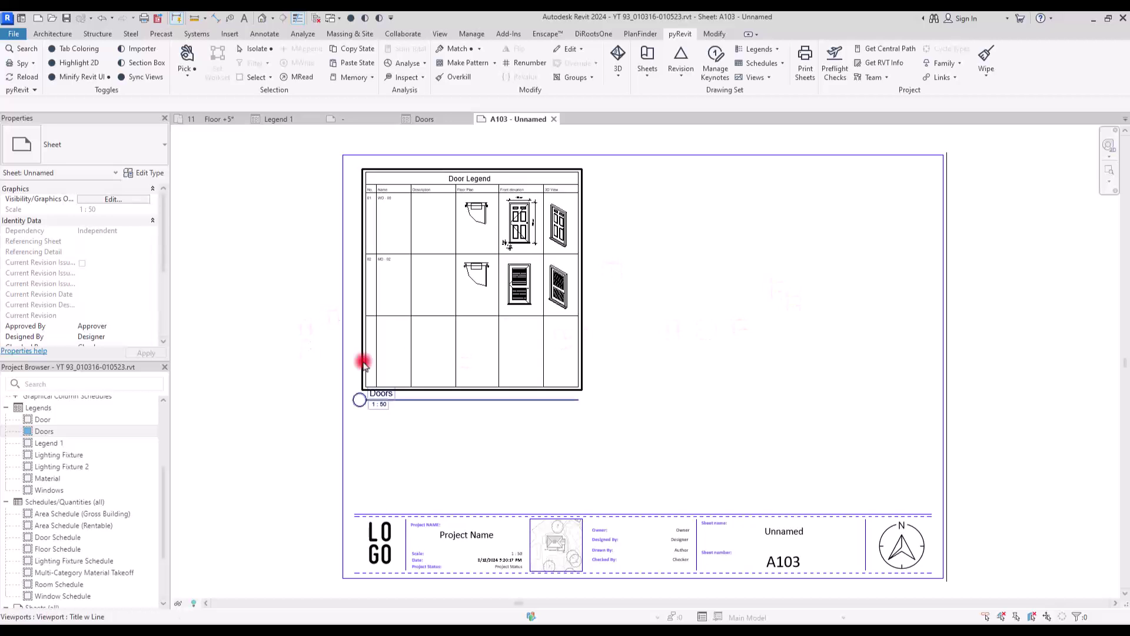
Step: Check the Door Schedule and place it on the new sheet, directly to the right of the door legend
left_click(75, 537)
double_click(75, 537)
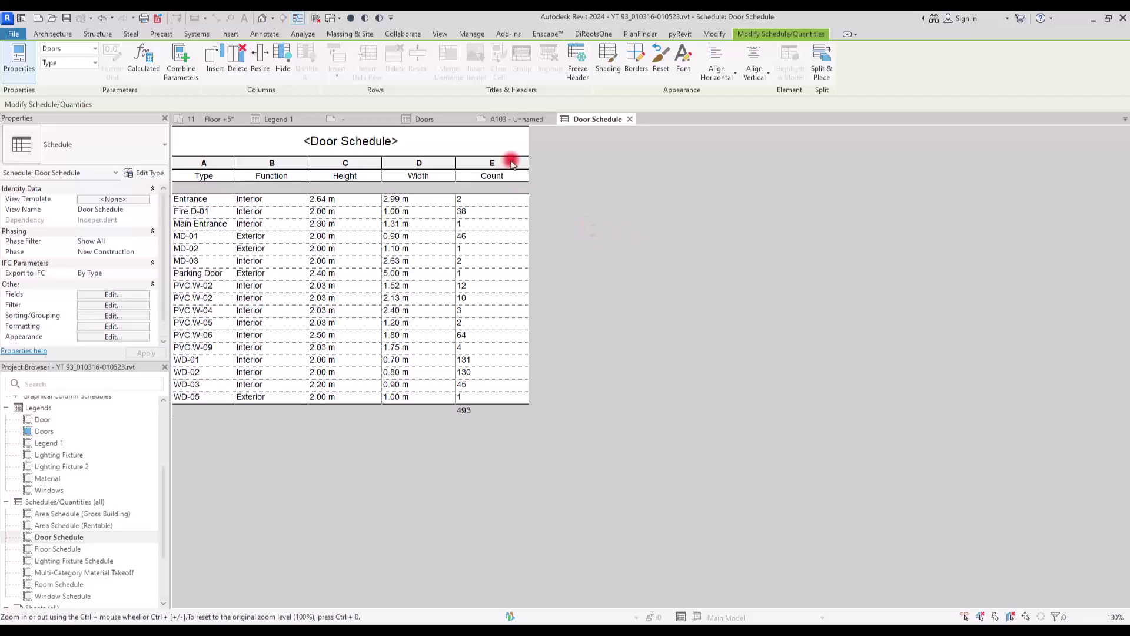
left_click(504, 118)
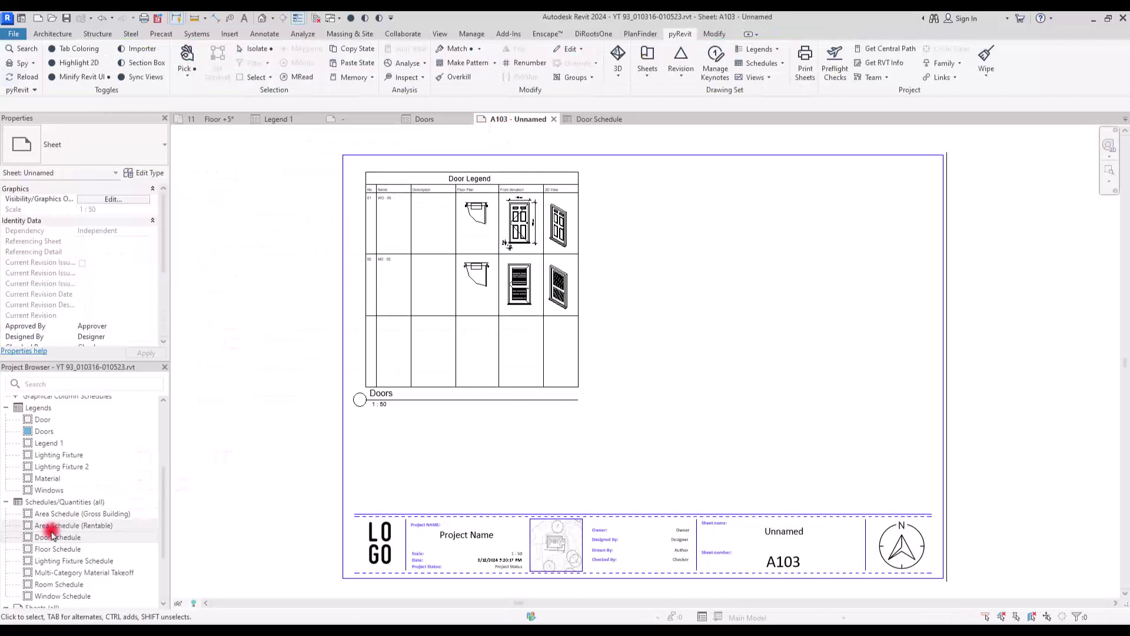
left_click_drag(52, 532, 657, 262)
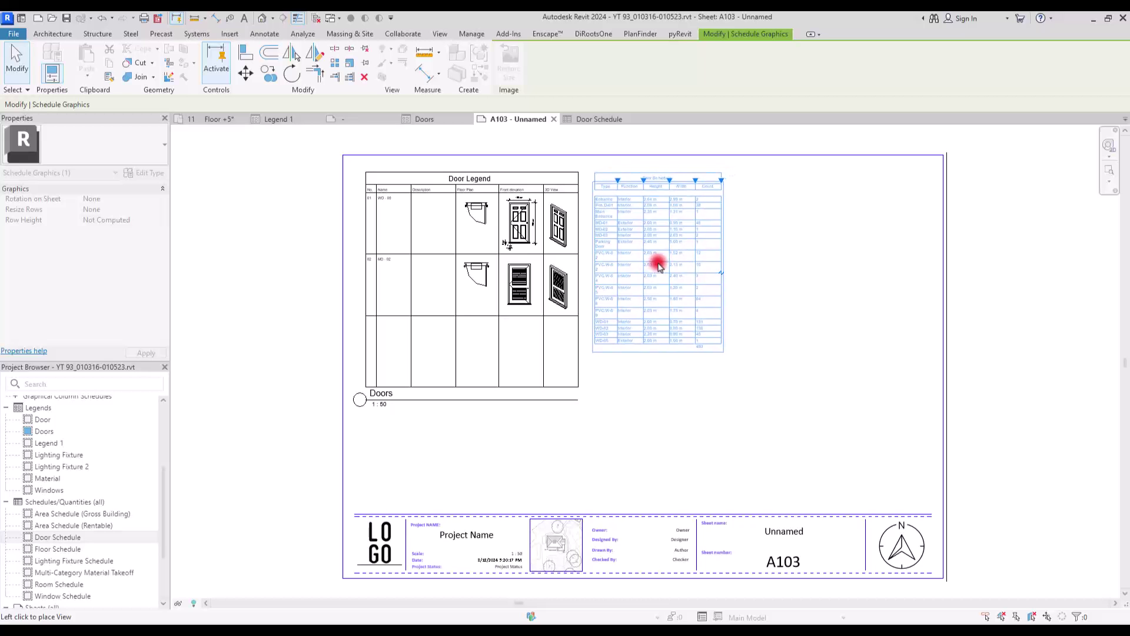
left_click(660, 264)
scroll(556, 187, "up", 4)
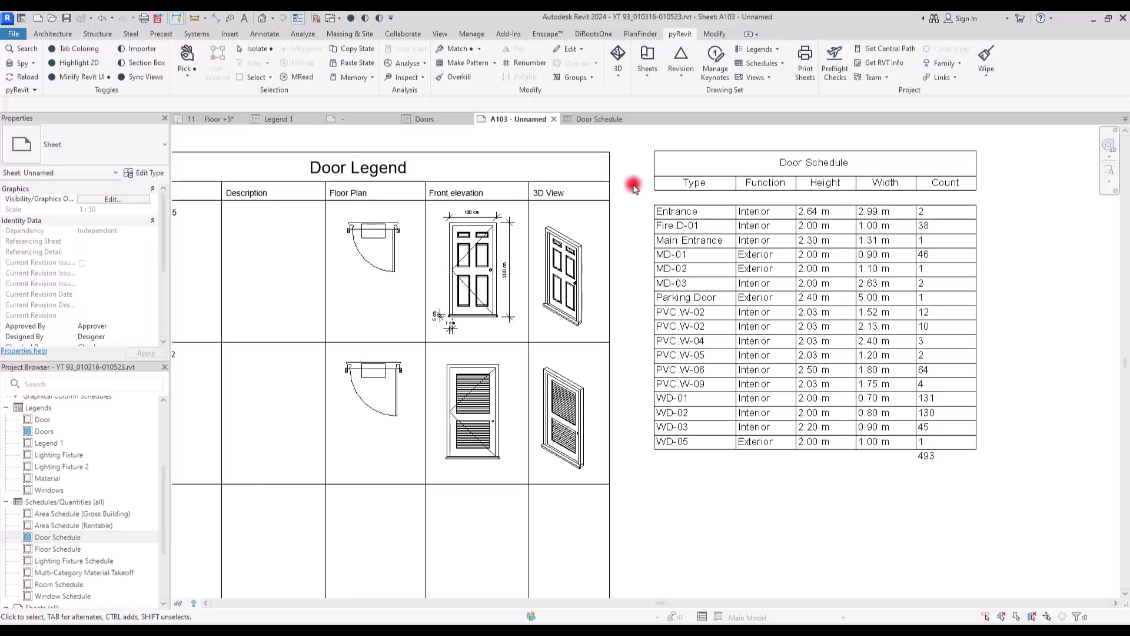
scroll(634, 188, "down", 5)
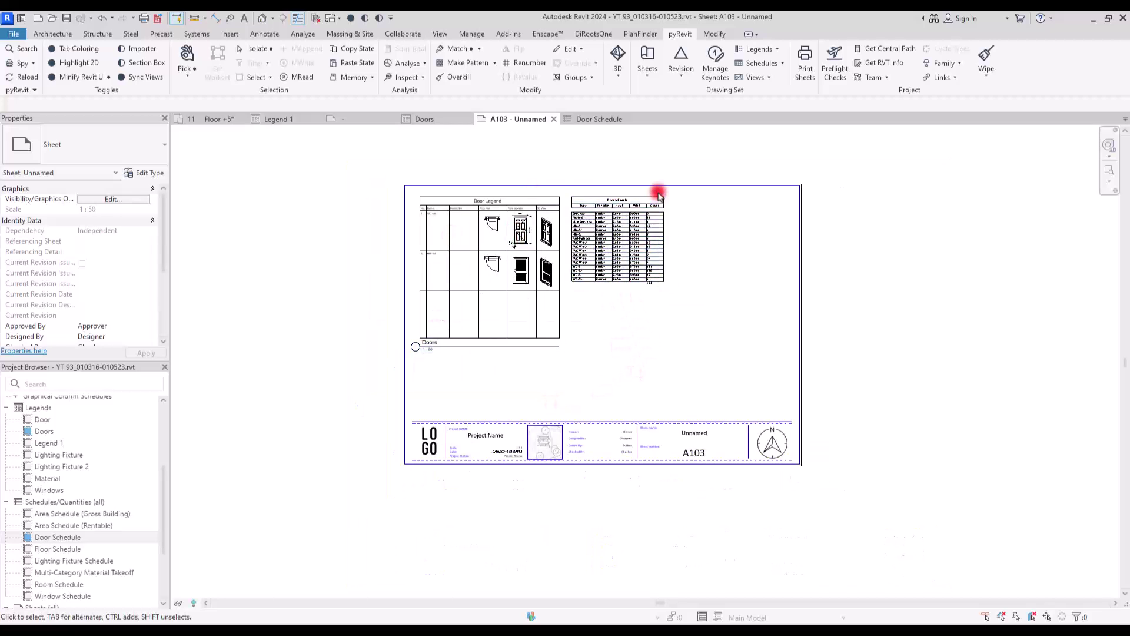
scroll(655, 203, "up", 6)
scroll(644, 226, "down", 6)
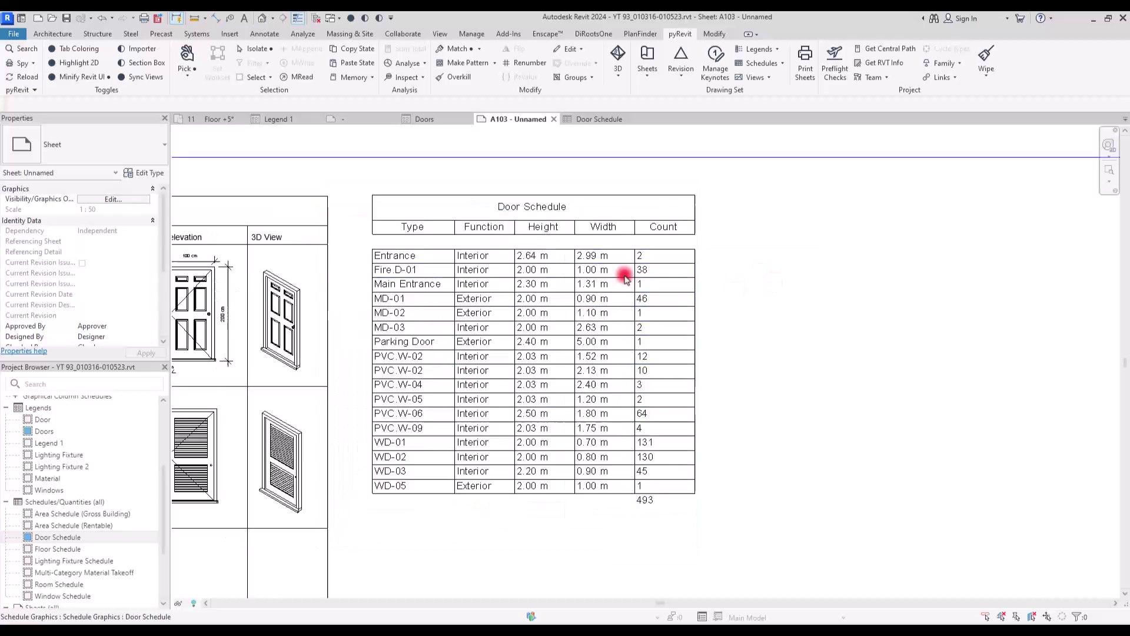
scroll(476, 436, "up", 1)
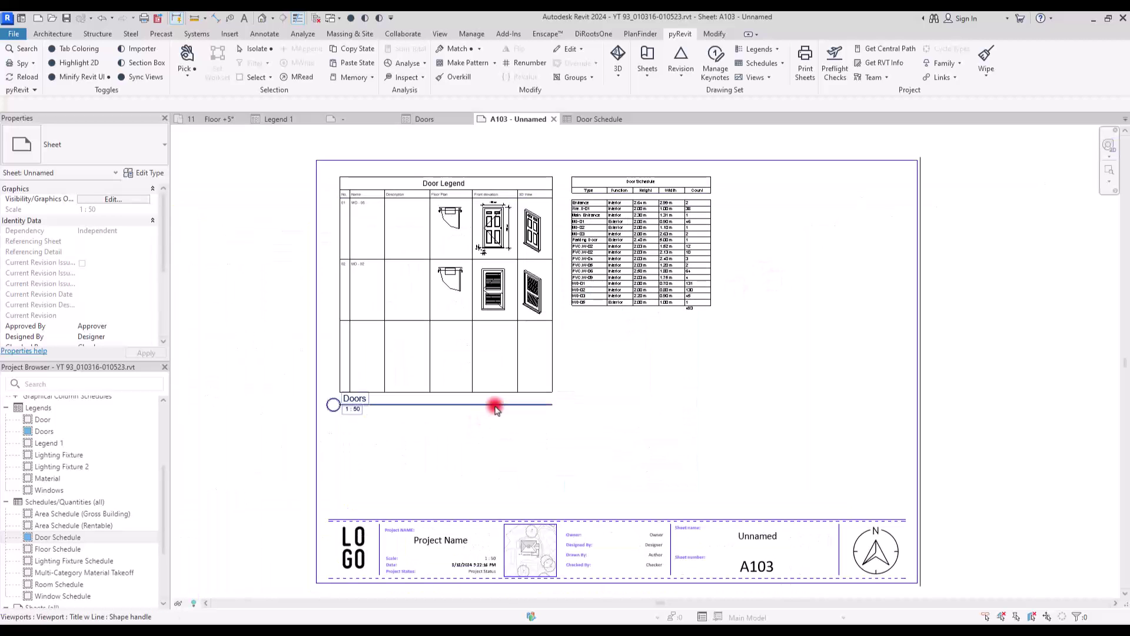